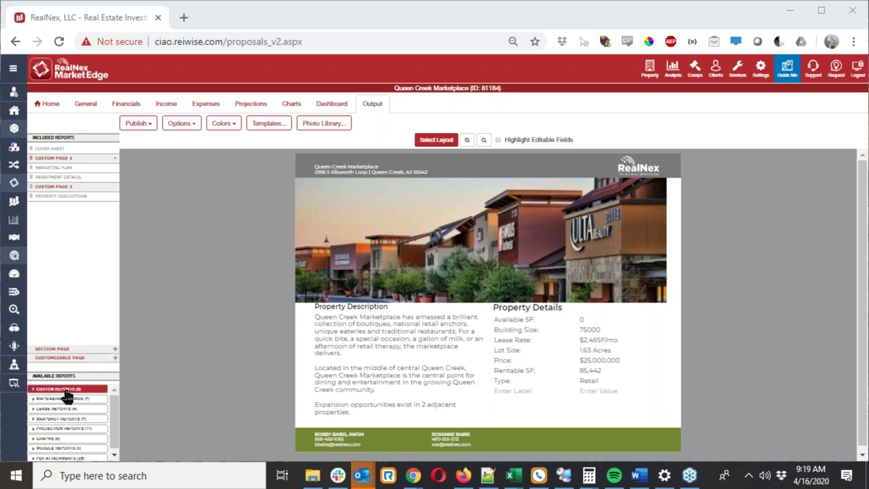
Add a new customizable page to the included reports, placed after the Property Description report.
left_click(64, 357)
left_click_drag(66, 356, 79, 225)
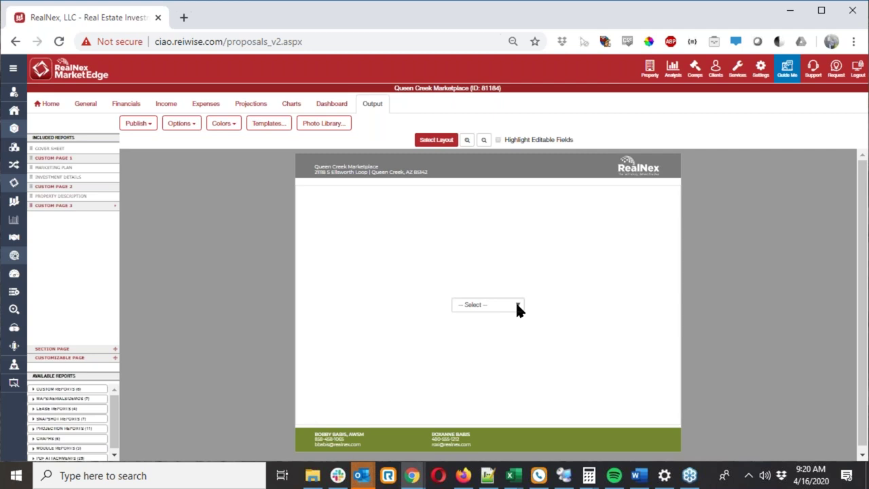
Preview the available page layouts, from Two Rows to Two Columns - 2 + 1, and look through the remaining layout options.
left_click(435, 142)
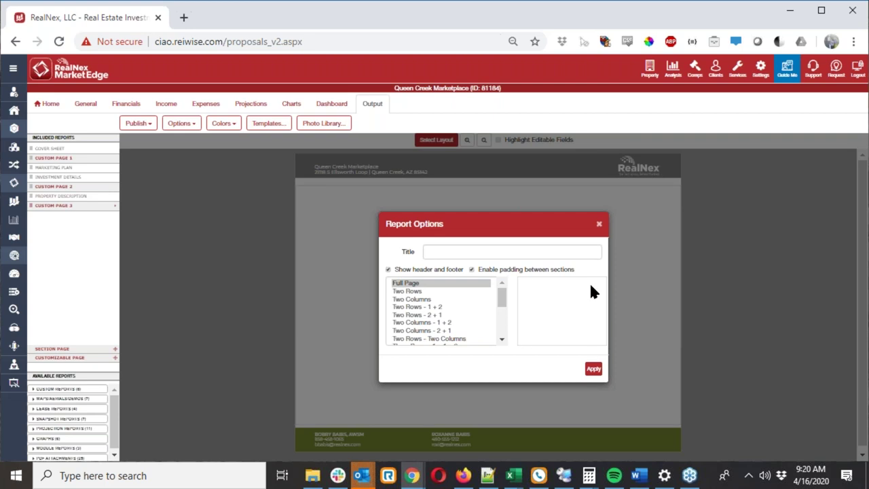
left_click(427, 292)
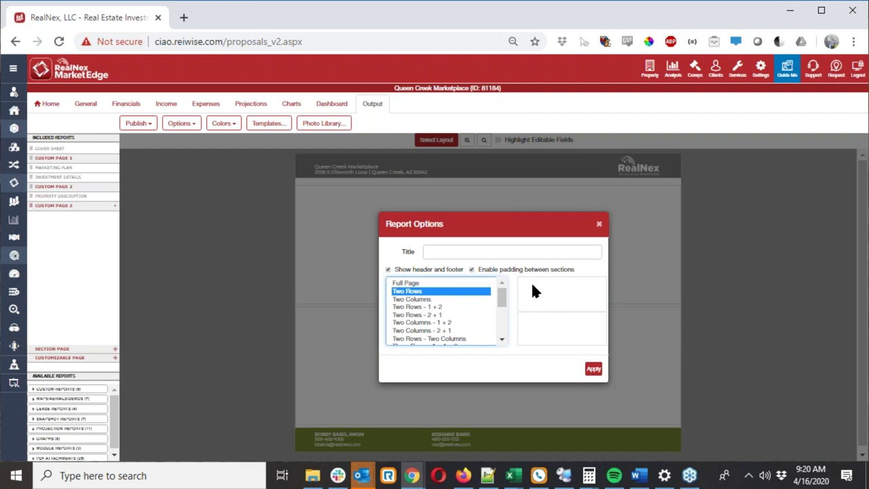
left_click(425, 299)
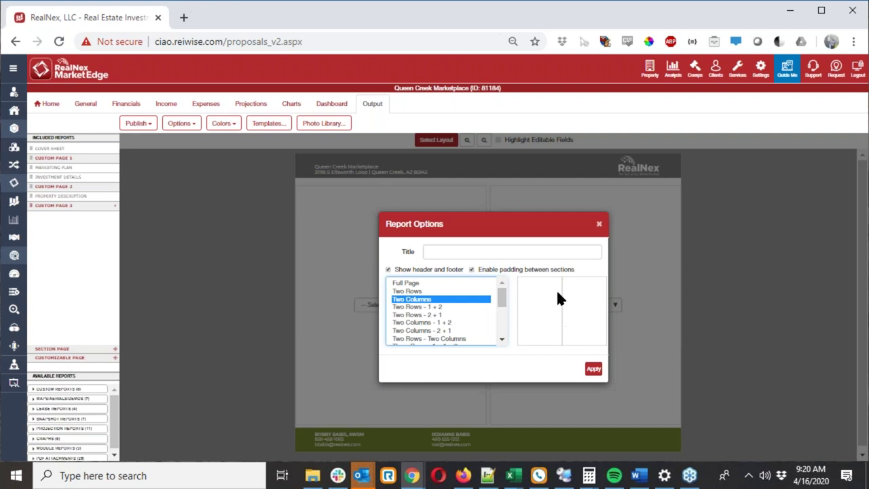
left_click(439, 307)
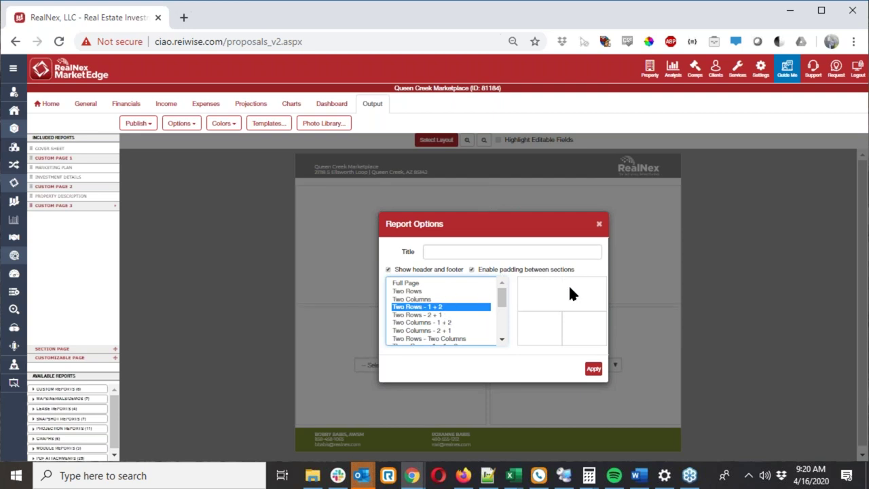
left_click(429, 315)
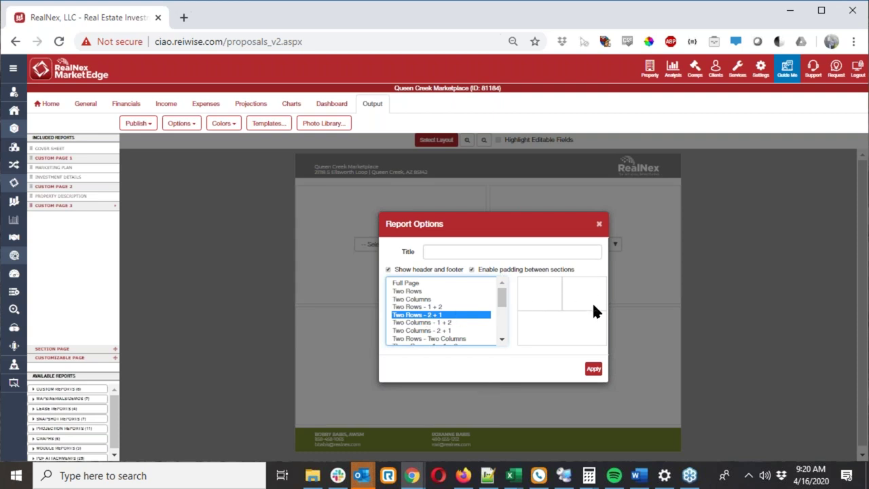
left_click(423, 324)
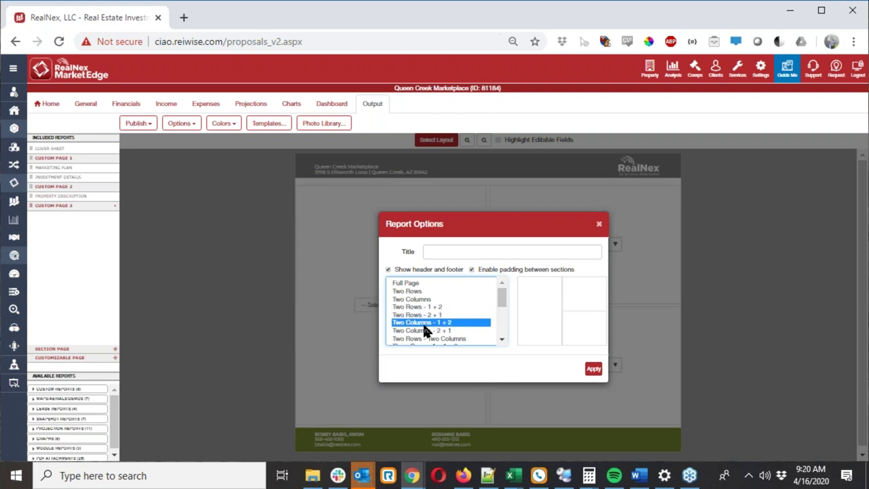
left_click(417, 331)
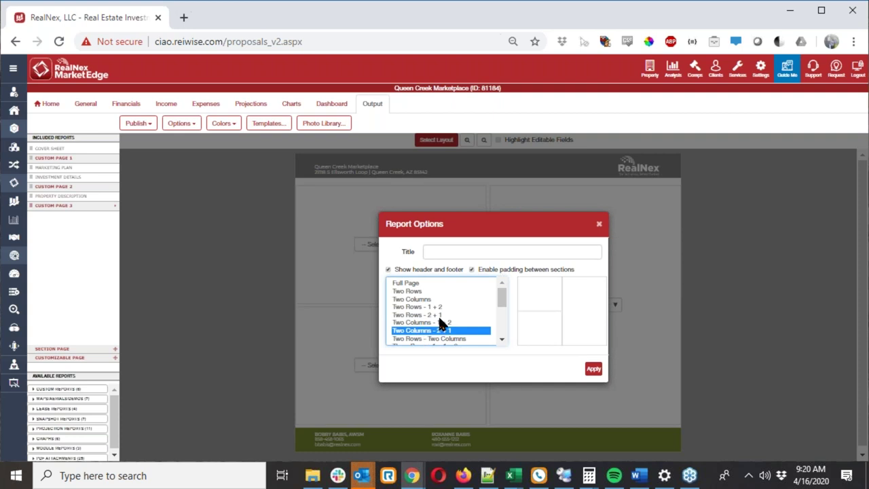
scroll(440, 323, "down", 3)
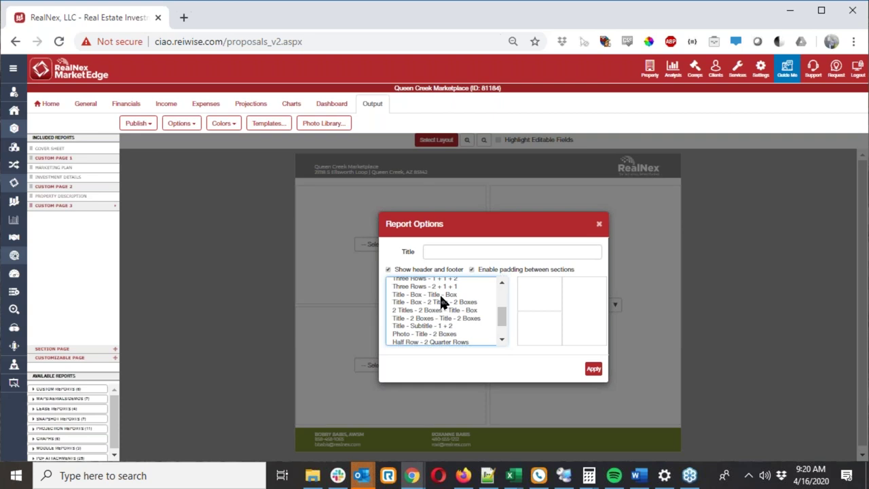
scroll(445, 317, "down", 2)
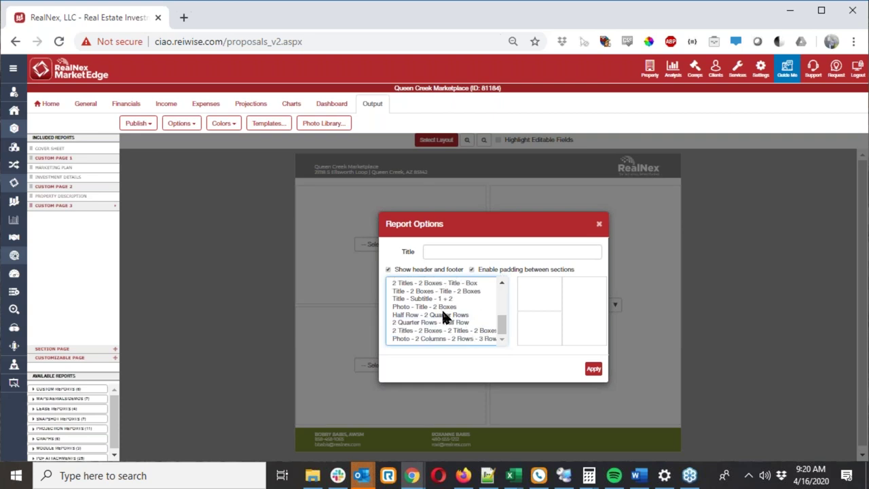
scroll(443, 317, "up", 3)
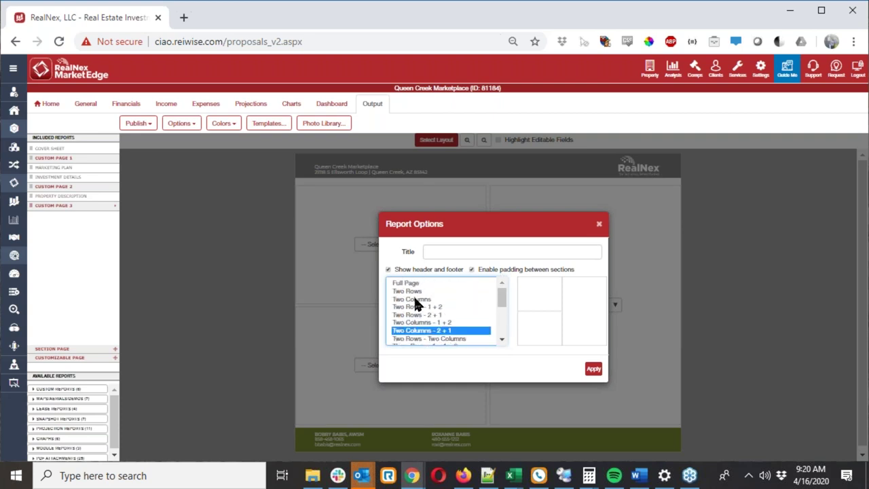
Apply the Two Rows - 1 + 2 layout to the new custom page.
left_click(415, 291)
left_click(421, 308)
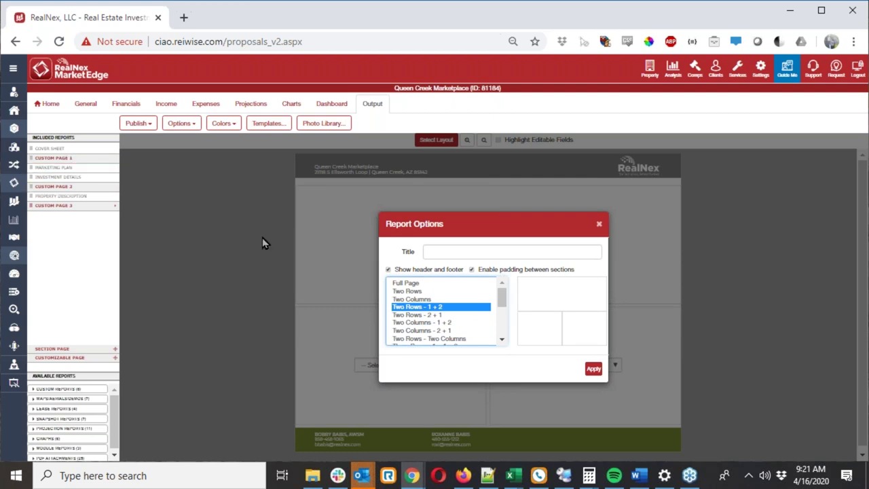
left_click(594, 371)
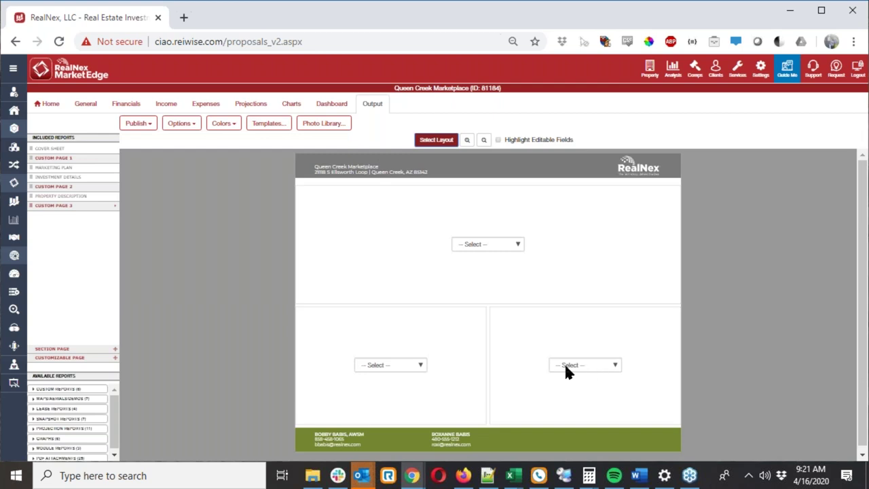
Title the custom page Queen Creek Marketplace and turn off the padding between its sections.
left_click(437, 140)
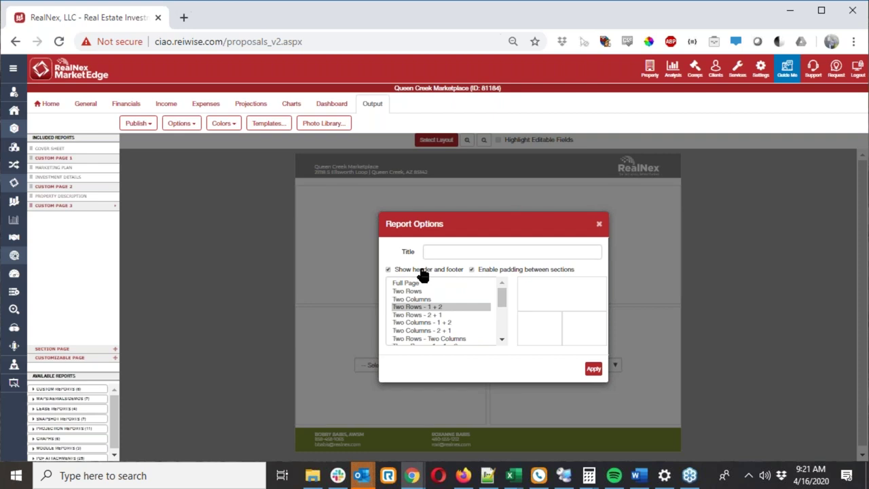
left_click(456, 252)
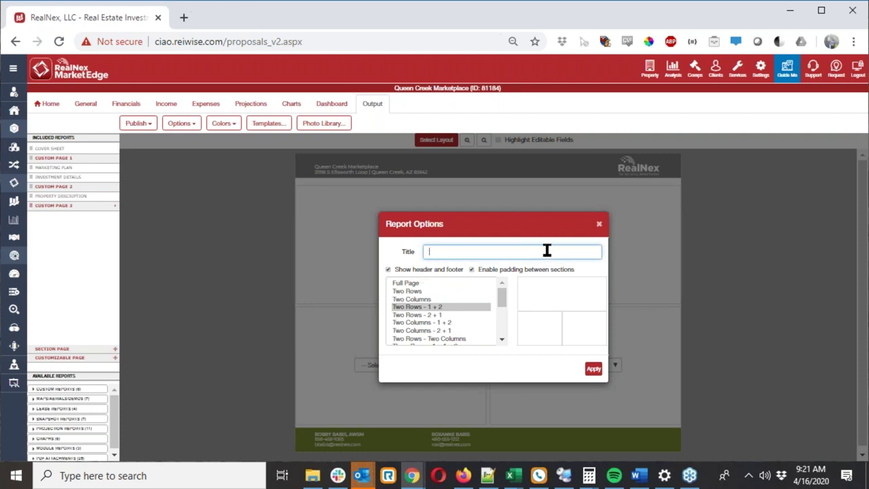
type("Queen Creek Marketplace")
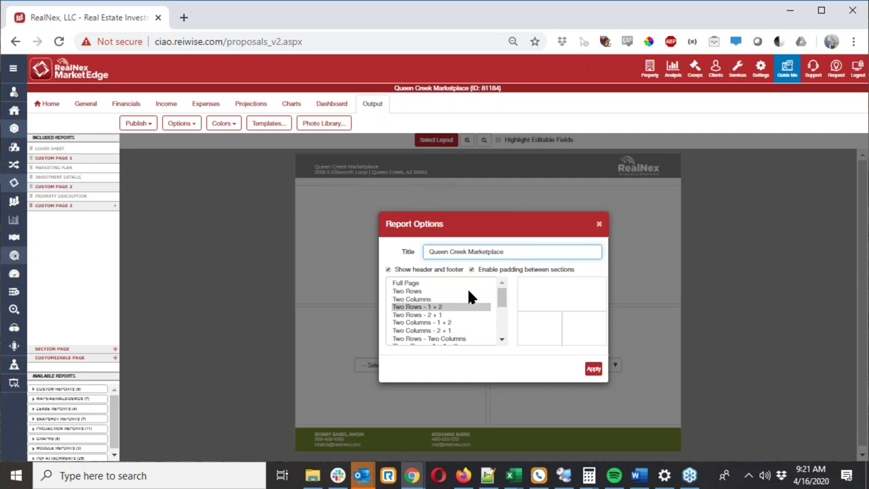
left_click(494, 307)
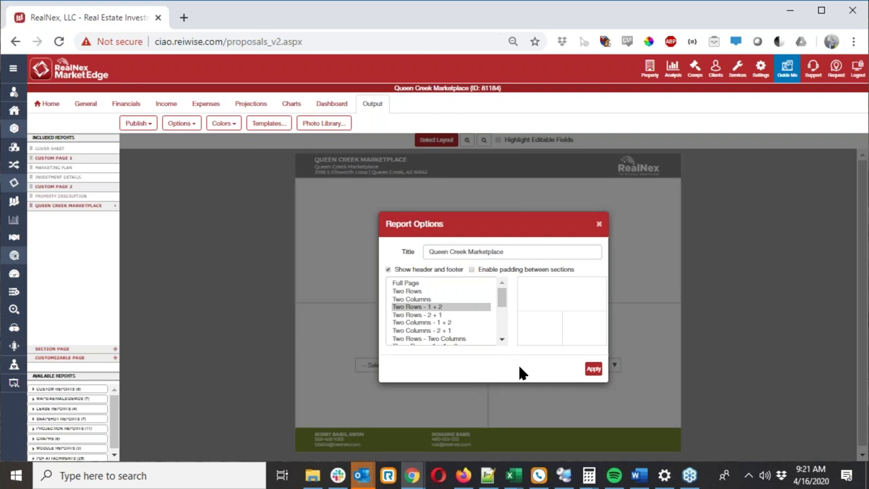
left_click(593, 369)
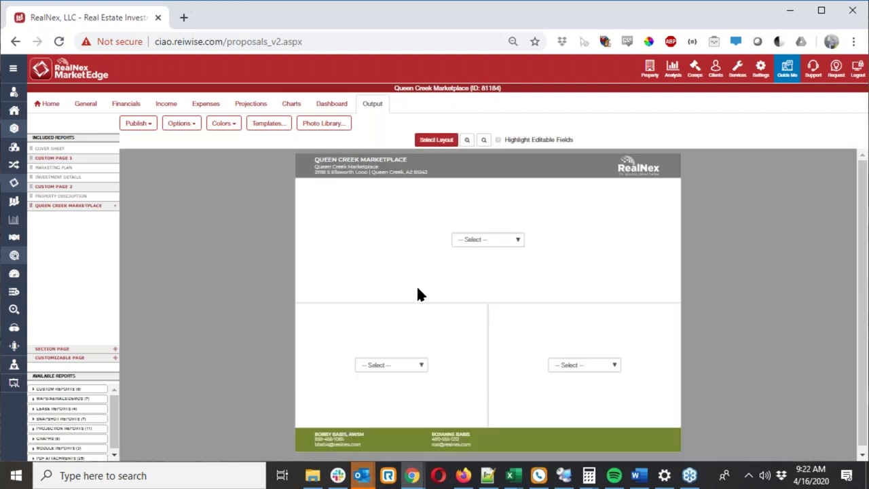
Insert a map in the page's full-width upper section, zoomed out to the surrounding area, and set its type to Hybrid.
left_click(492, 240)
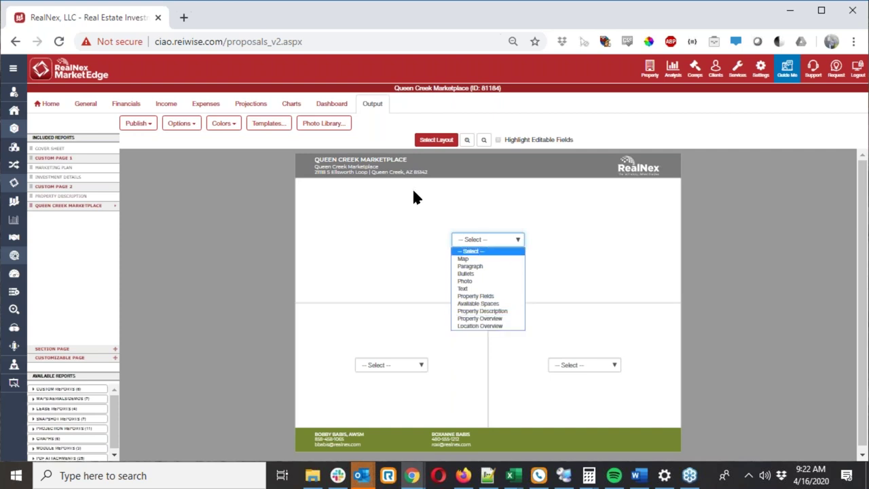
left_click(484, 258)
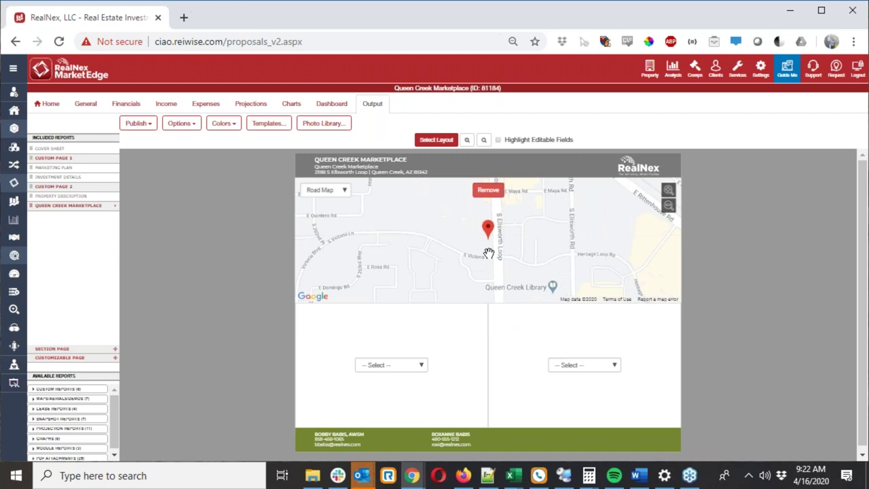
scroll(489, 253, "down", 3)
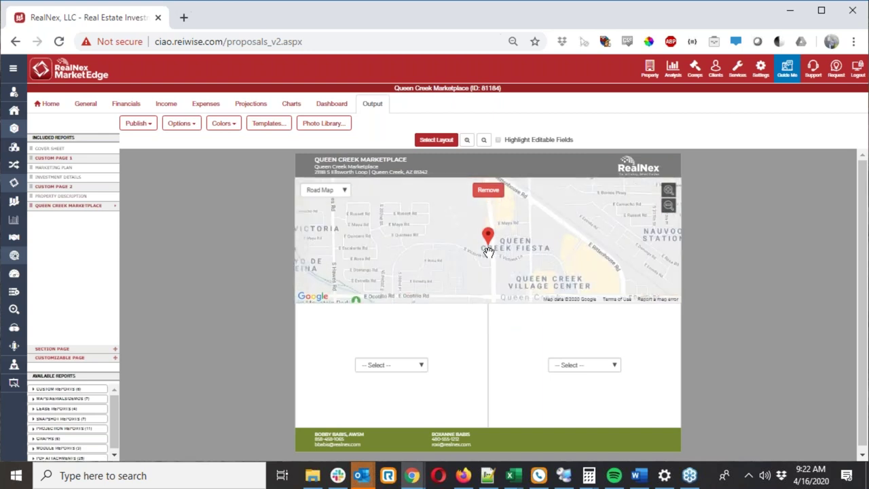
scroll(489, 253, "up", 2)
left_click(338, 192)
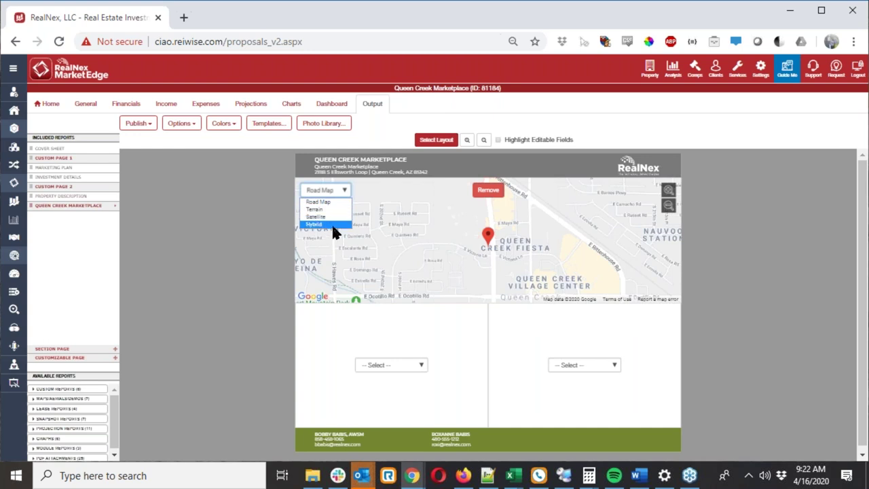
left_click(334, 224)
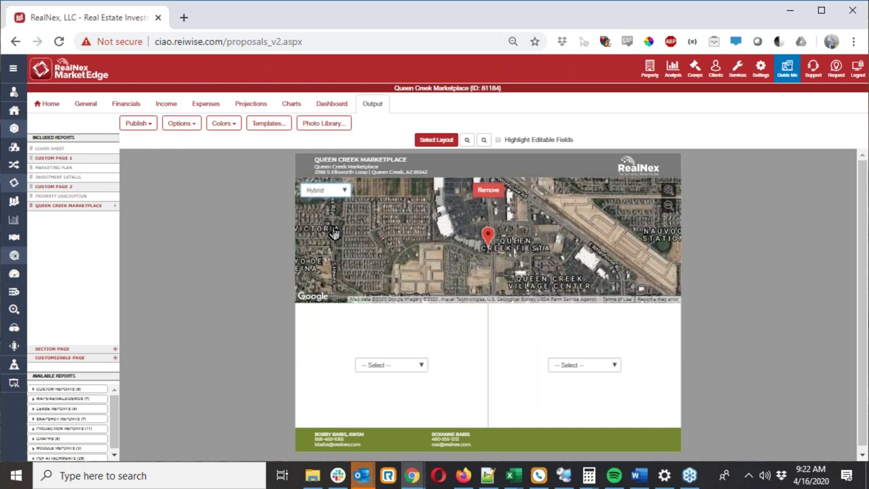
Insert a map in the page's lower-right section.
left_click(421, 367)
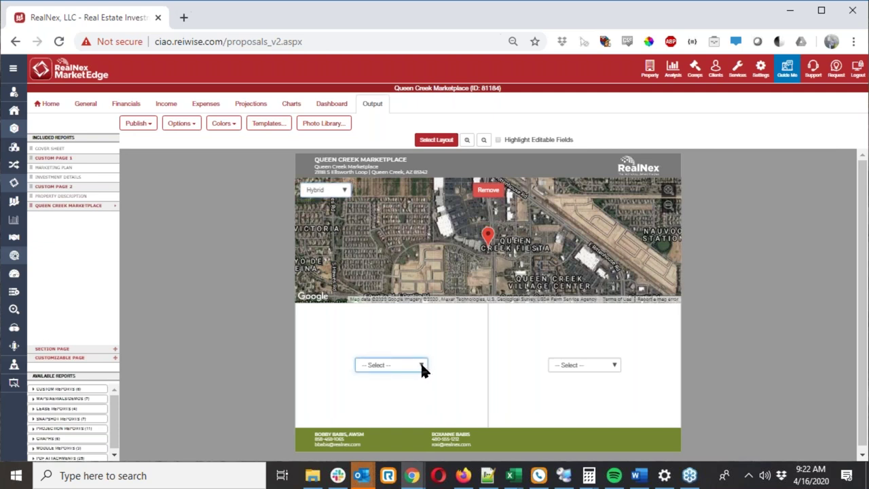
left_click(610, 366)
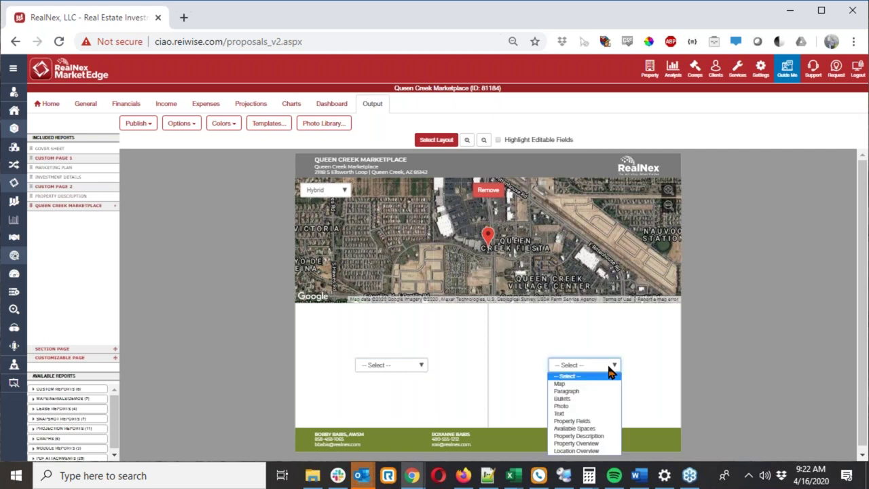
left_click(570, 383)
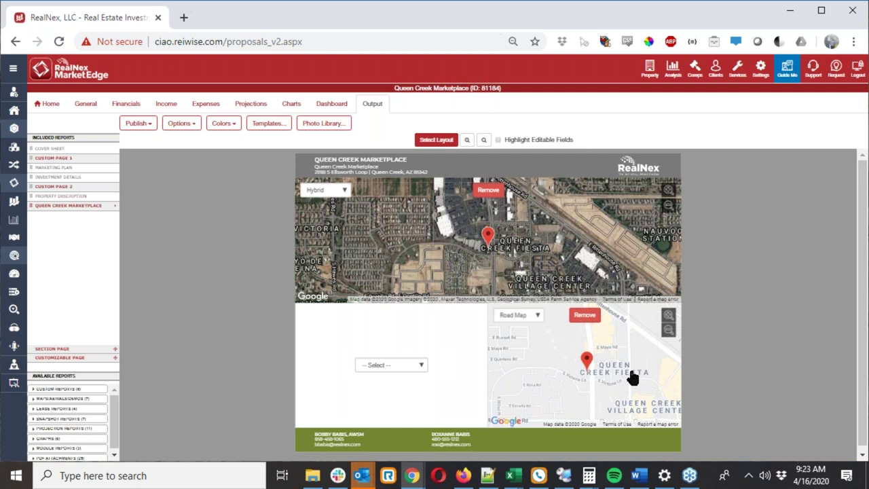
Insert a paragraph in the page's lower-left section with the body text "Lorem ipsum dolor amit.".
left_click(420, 367)
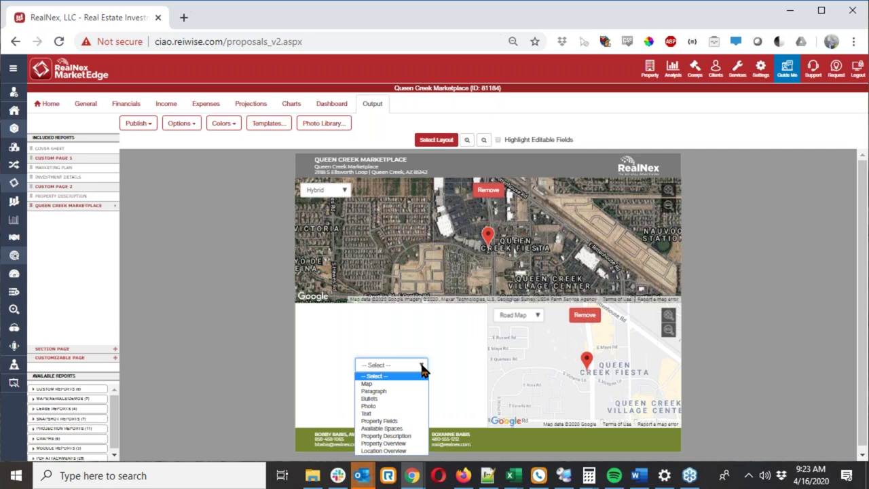
left_click(383, 393)
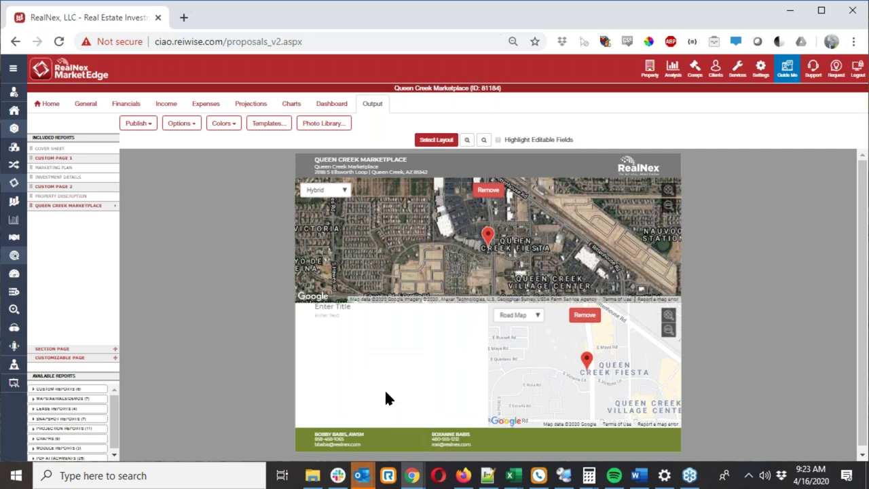
left_click(332, 318)
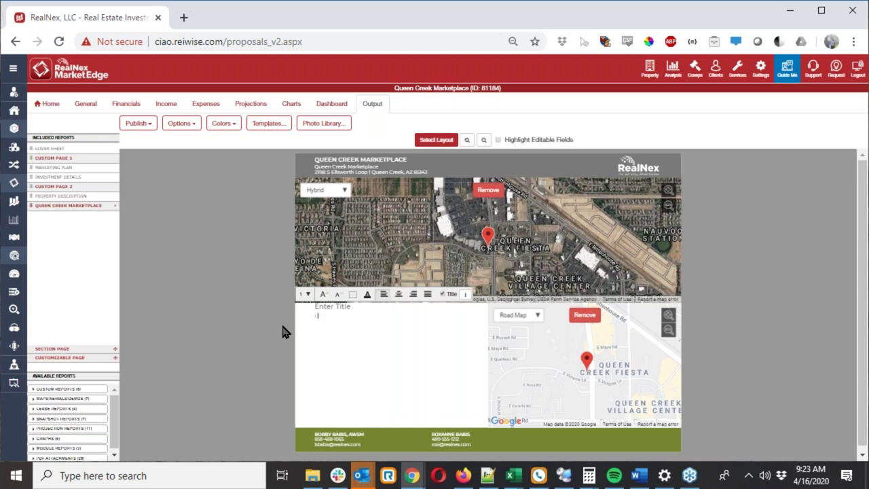
type("Lorem ipsum dolor amit.")
left_click(371, 342)
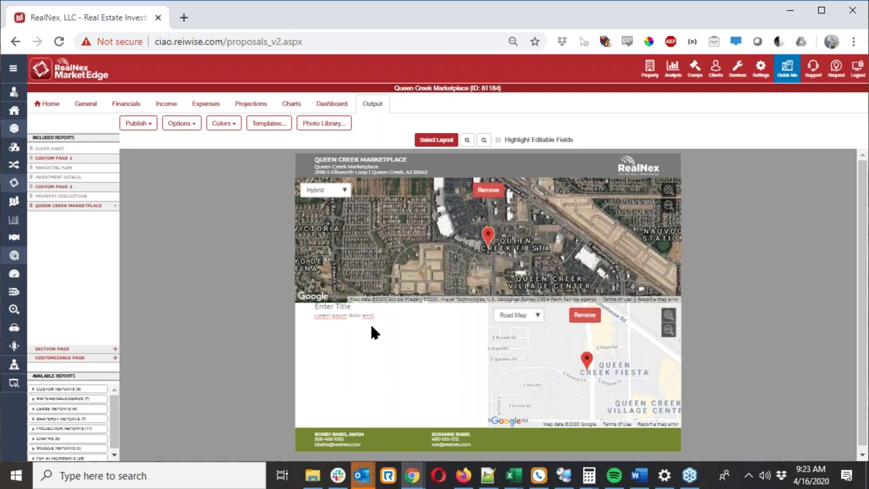
left_click(373, 316)
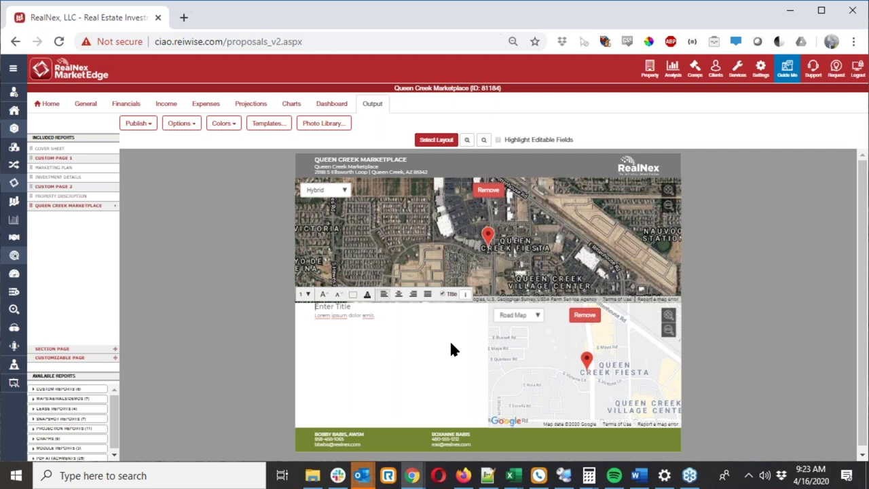
left_click(353, 294)
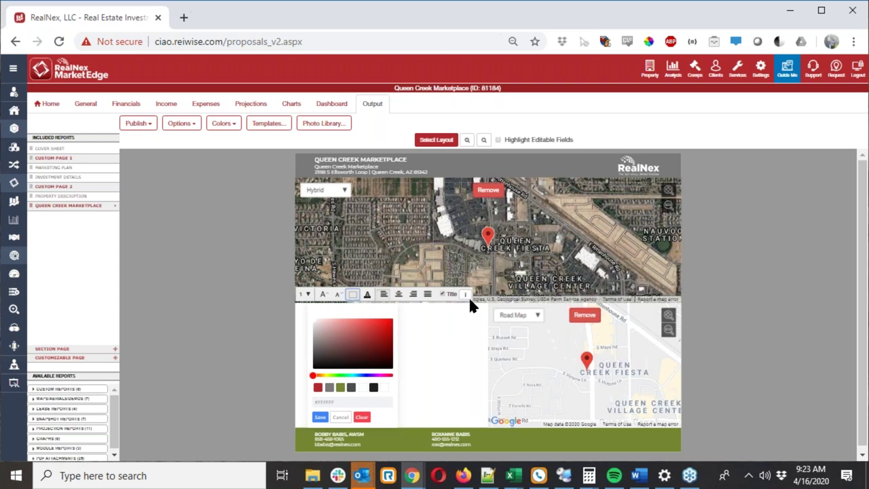
left_click(347, 350)
left_click(434, 381)
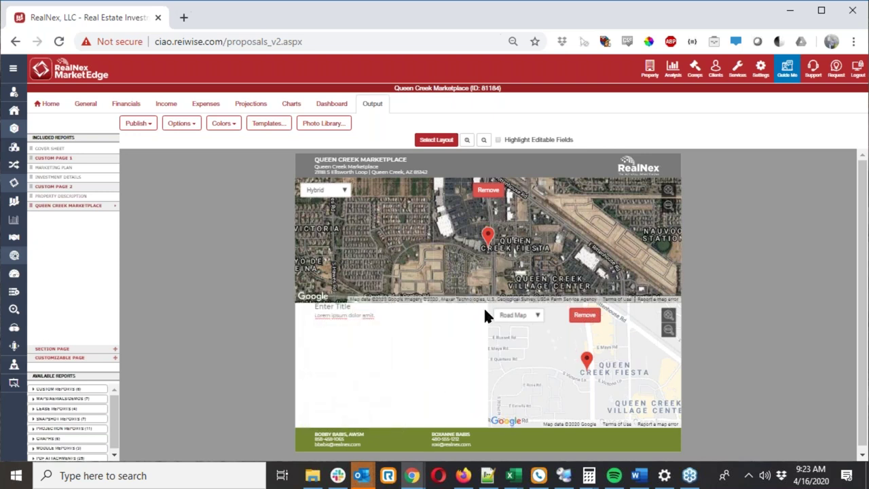
triple_click(466, 349)
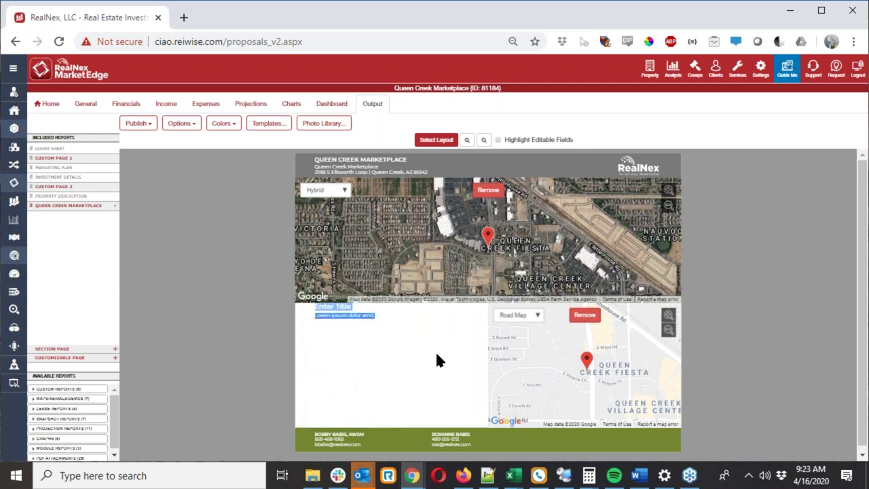
Open the Property Description page from the included reports.
left_click(66, 195)
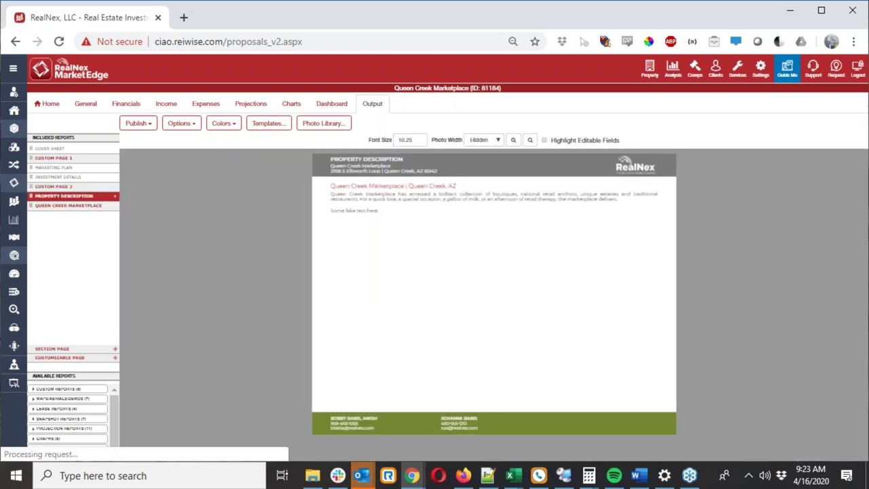
Open the Queen Creek Marketplace page and replace its lower-right map with the storefront collage photo from the photo library.
left_click(72, 205)
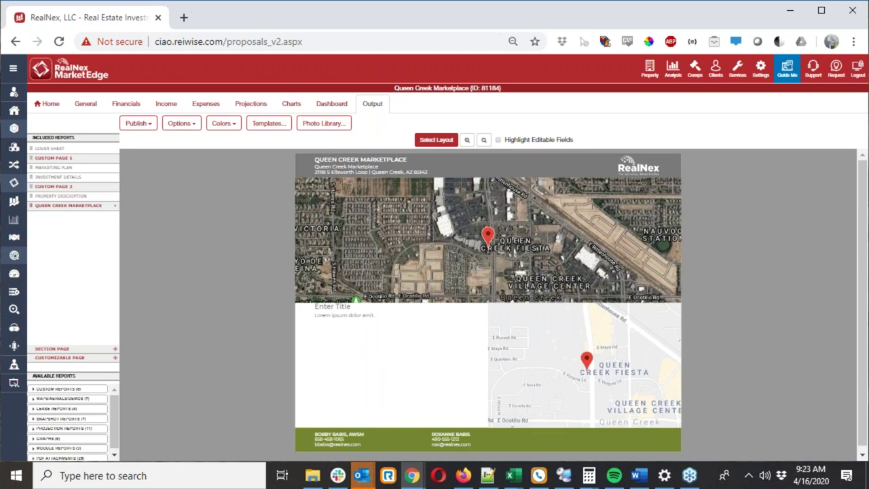
left_click(353, 324)
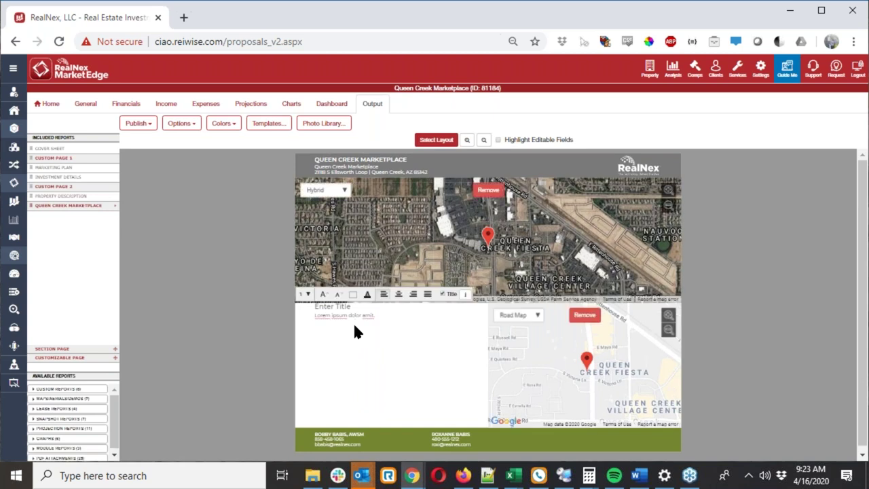
left_click(582, 319)
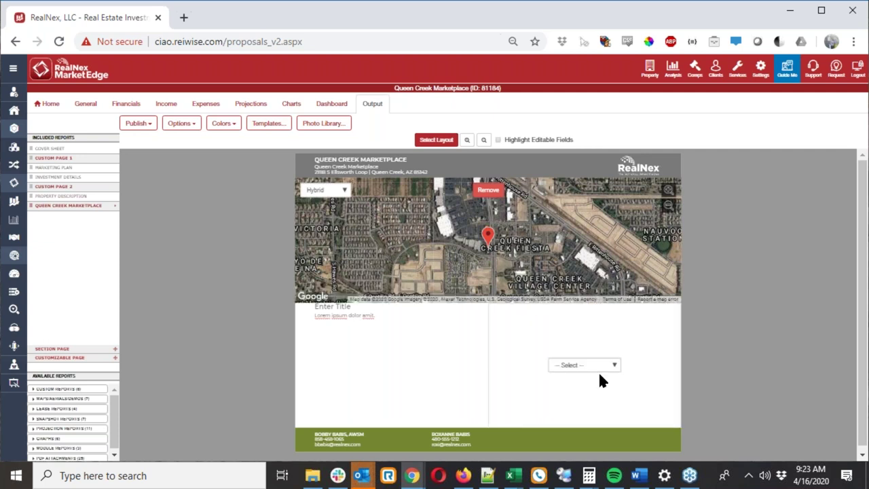
left_click(599, 365)
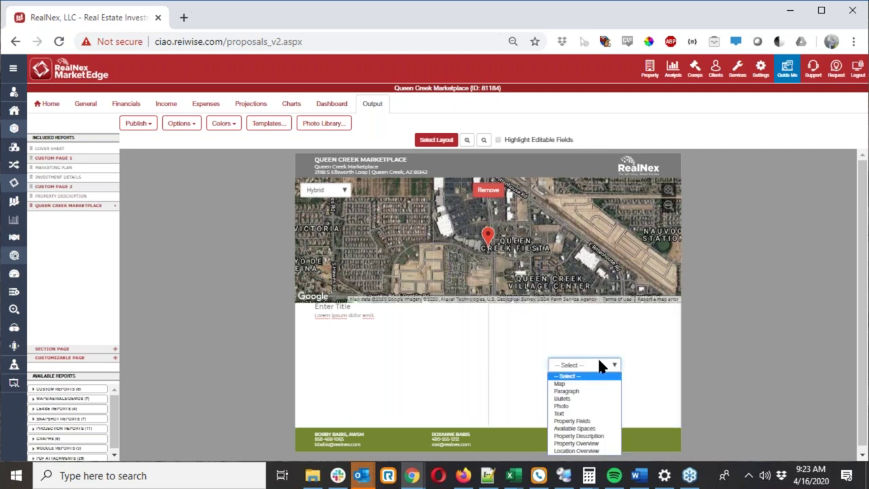
left_click(564, 407)
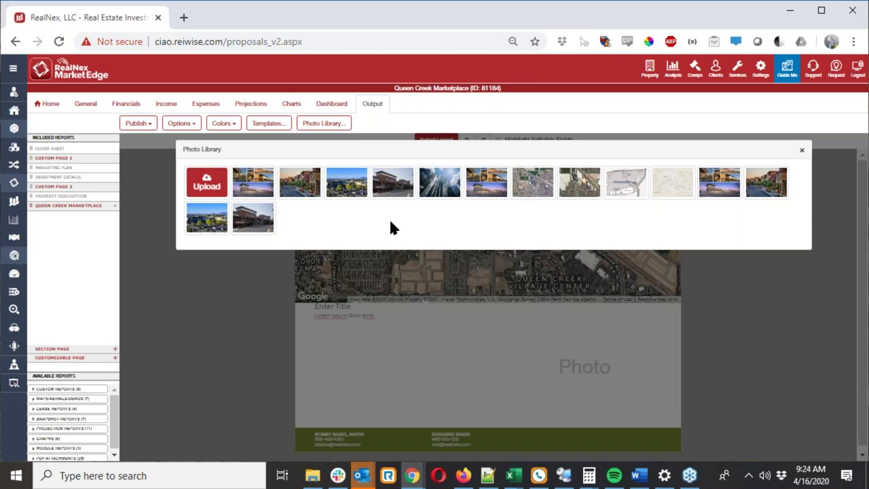
left_click(487, 190)
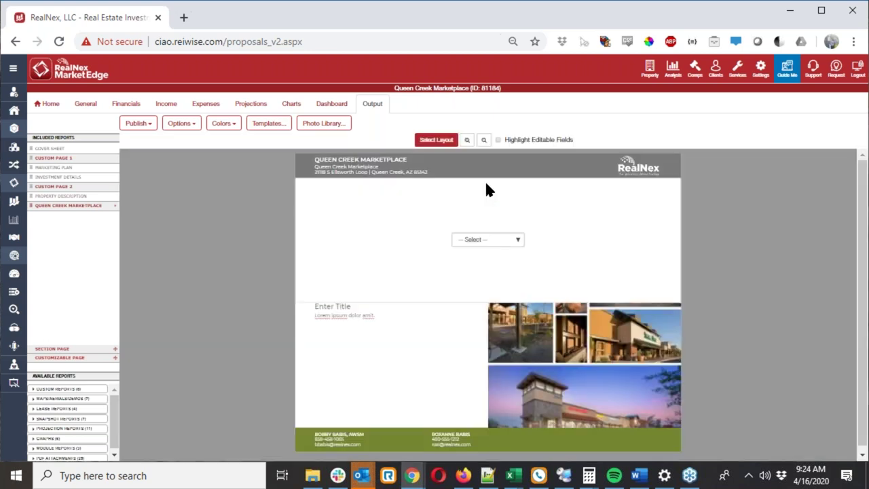
Replace the map in the page's full-width upper section with a new one and set its type to Satellite.
left_click(500, 241)
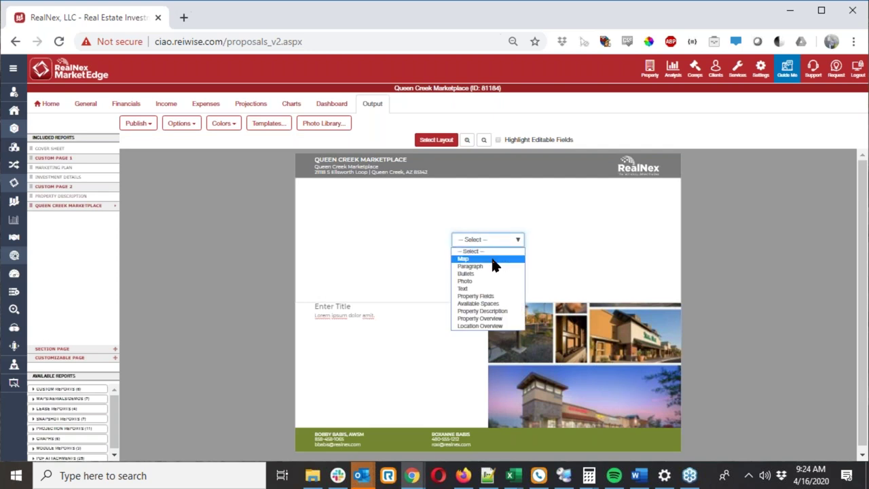
left_click(493, 259)
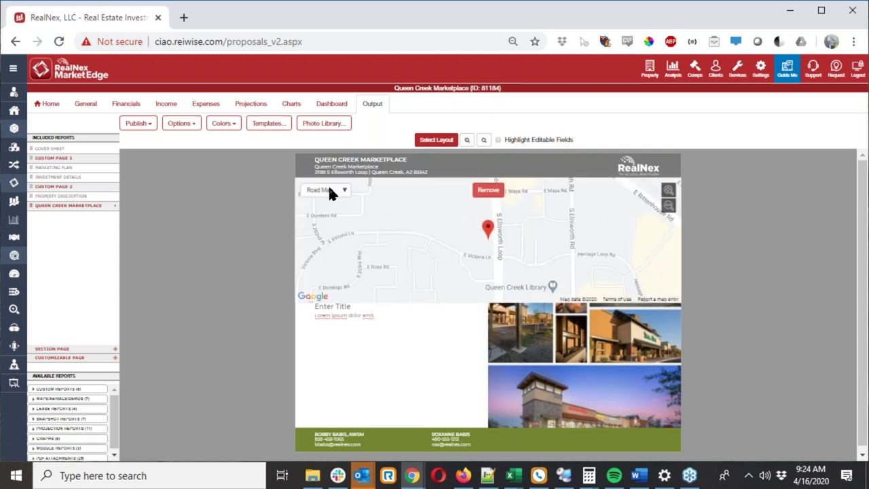
left_click(329, 189)
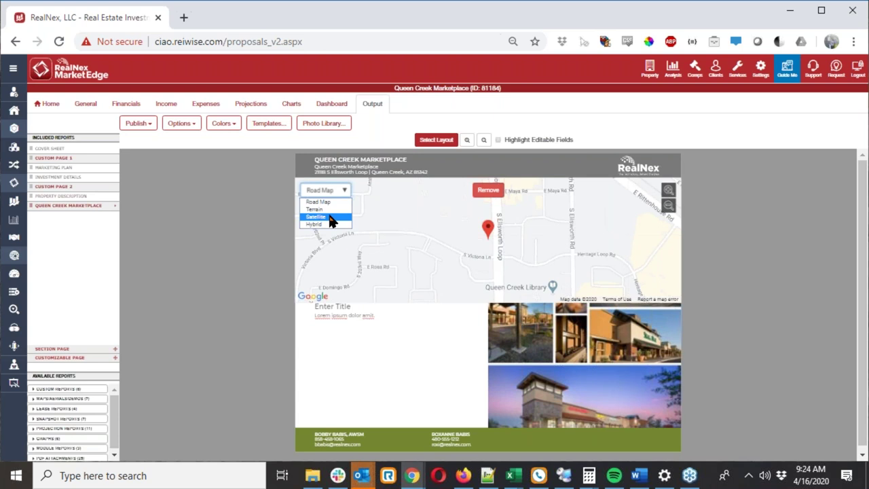
left_click(330, 217)
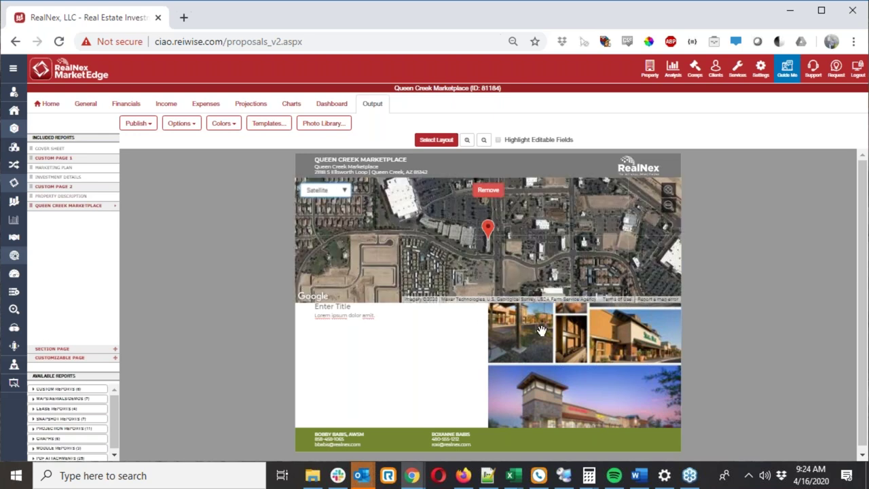
Change the page's lower-left paragraph section to Property Fields.
left_click(587, 345)
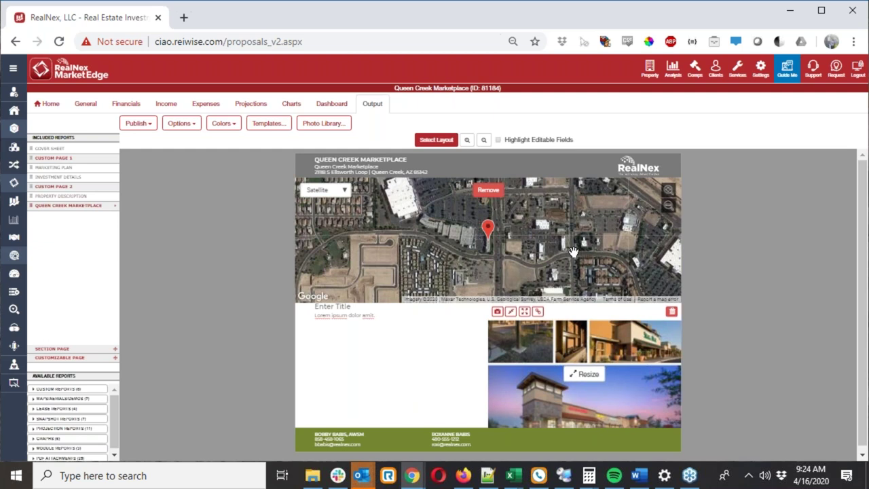
left_click(417, 310)
left_click(465, 297)
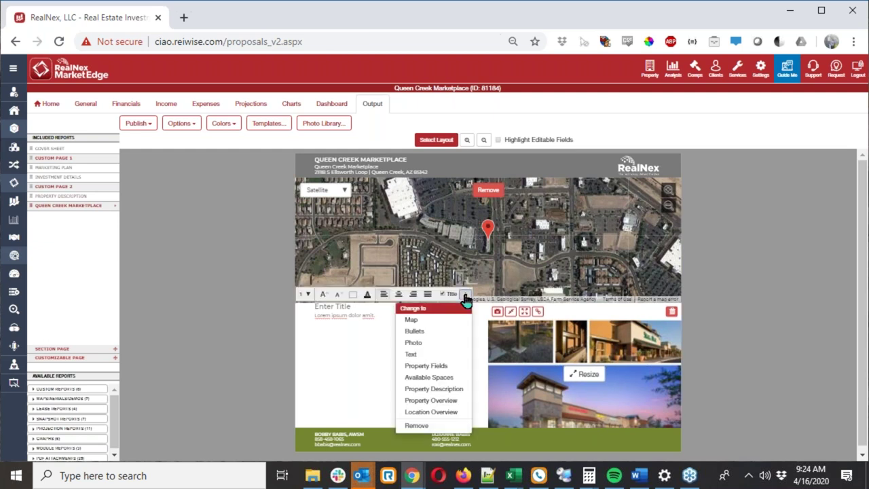
left_click(425, 367)
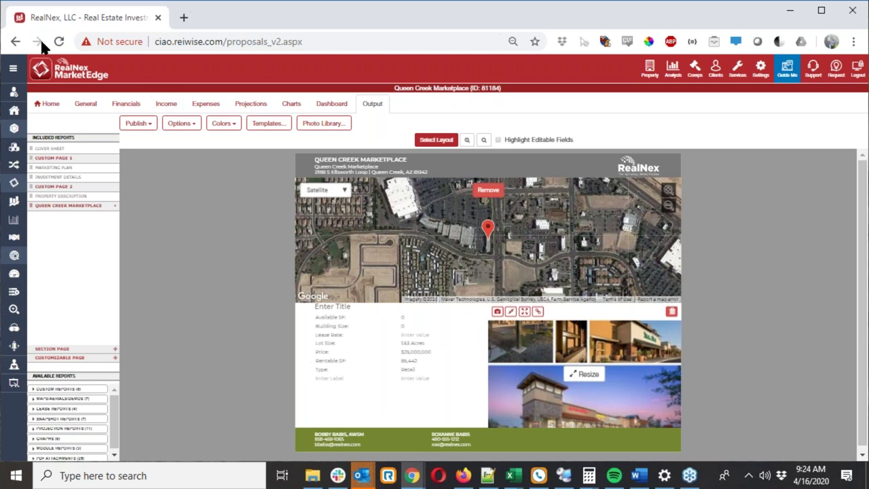
Open the Queen Creek Marketplace property record from the dashboard and examine its general information, property details and overview texts.
right_click(49, 107)
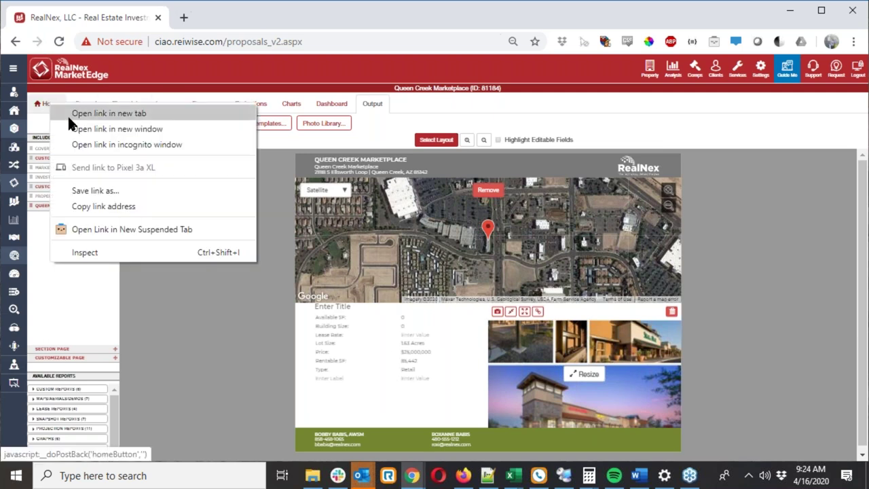
key("Escape")
left_click(48, 104)
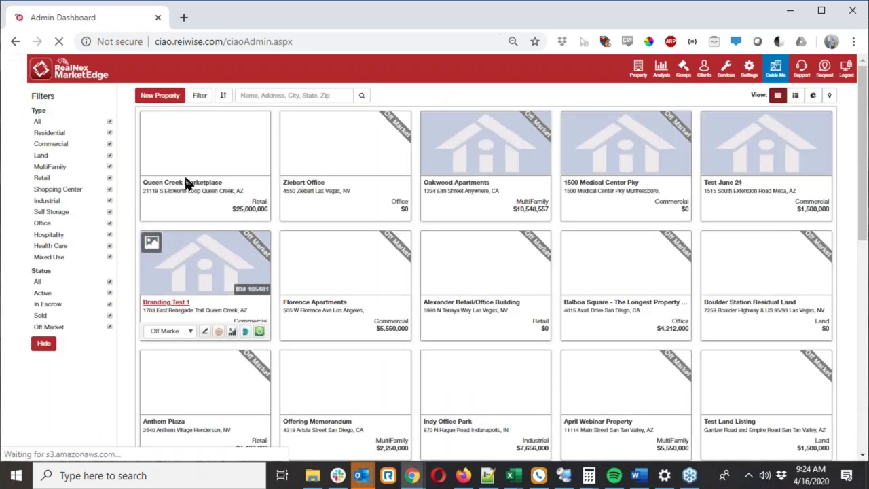
left_click(187, 184)
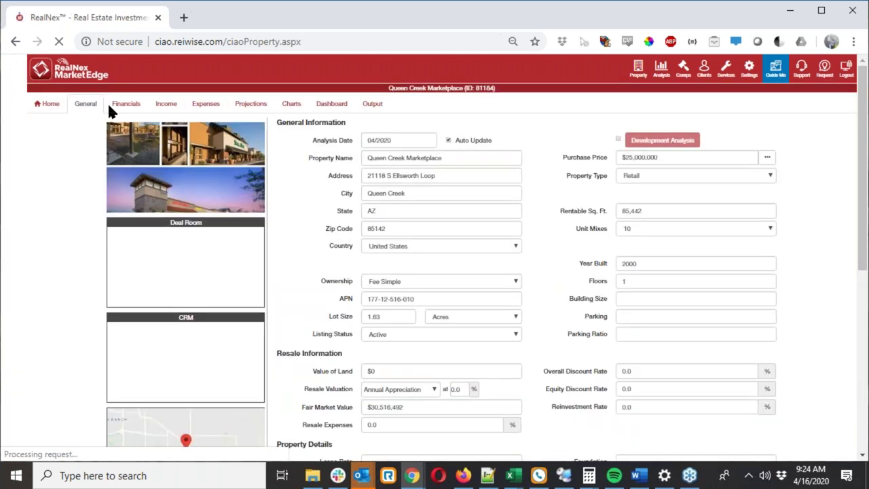
scroll(652, 267, "down", 5)
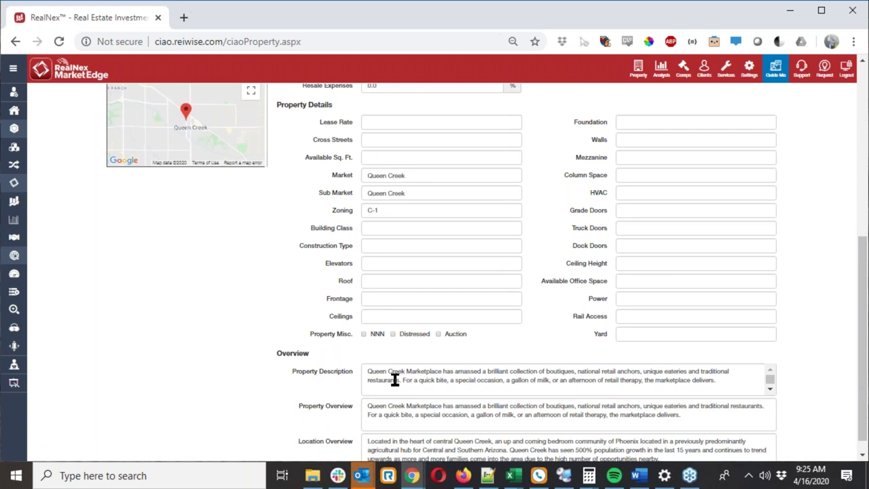
scroll(401, 421, "down", 1)
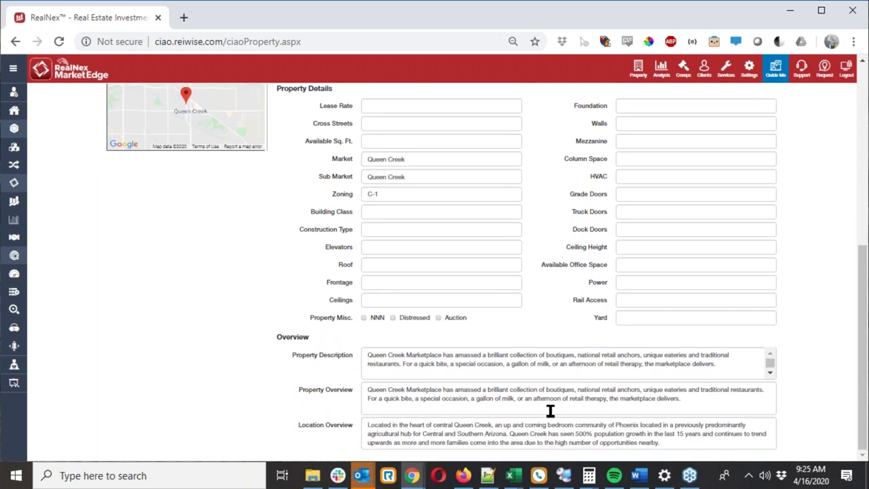
scroll(550, 411, "up", 5)
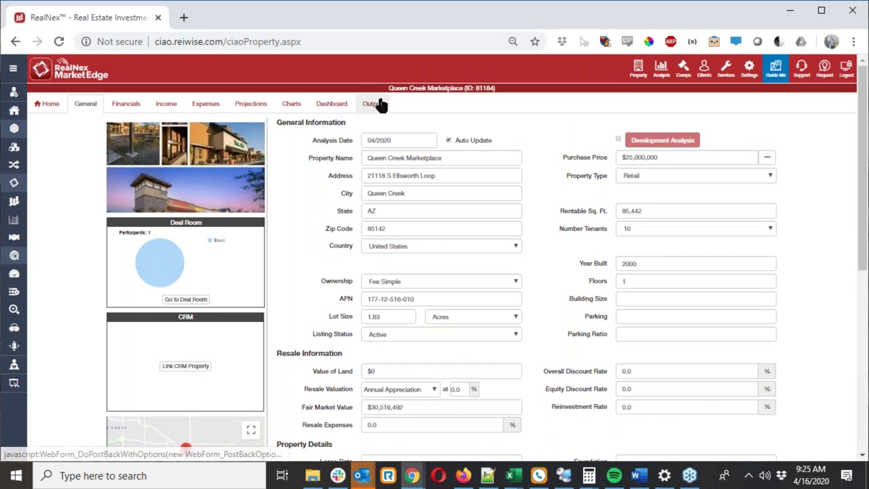
Return to the Queen Creek Marketplace page in the proposal output and replace its lower-right photo with the Property Description.
left_click(375, 104)
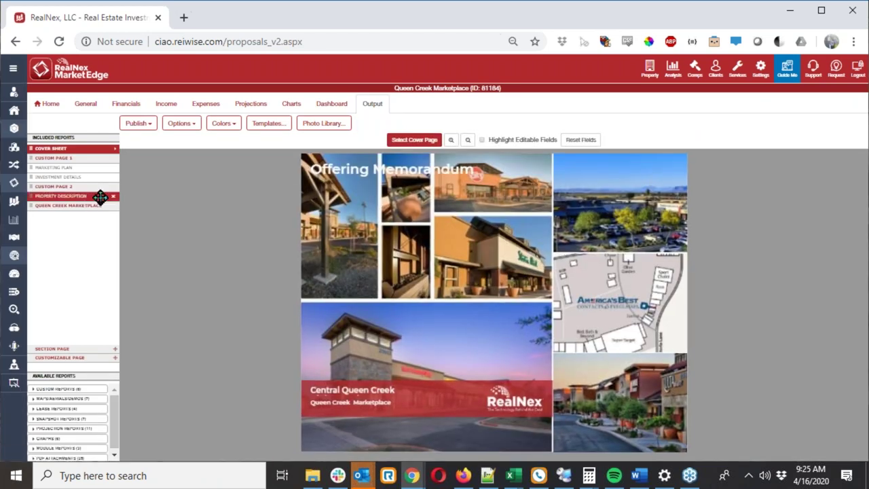
left_click(89, 205)
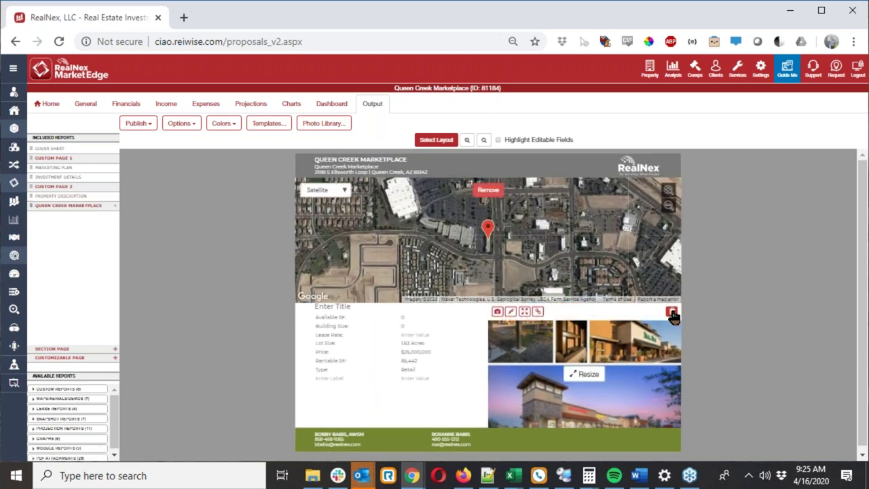
left_click(670, 313)
left_click(584, 365)
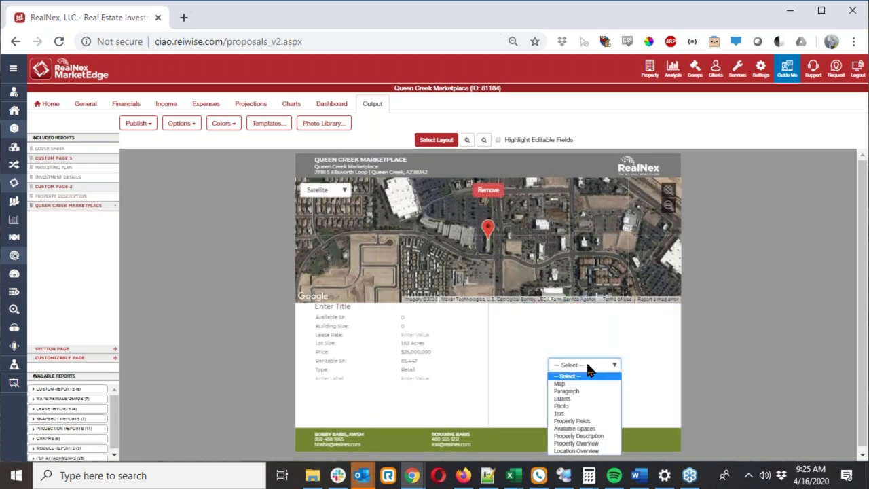
left_click(591, 439)
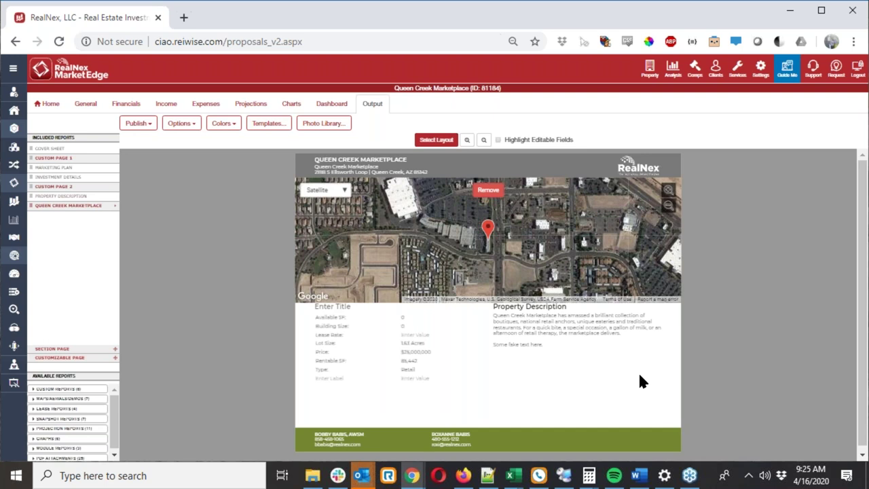
Set the Property Description section to contain 3 paragraphs.
left_click(549, 347)
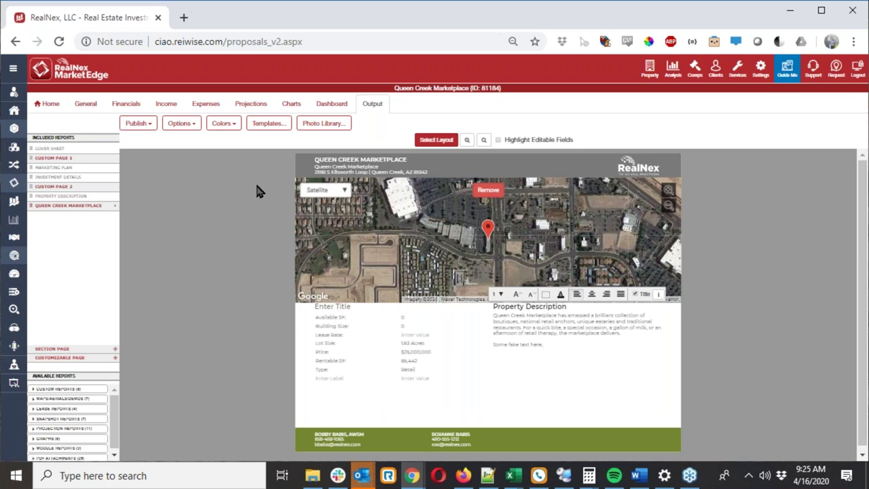
left_click(497, 296)
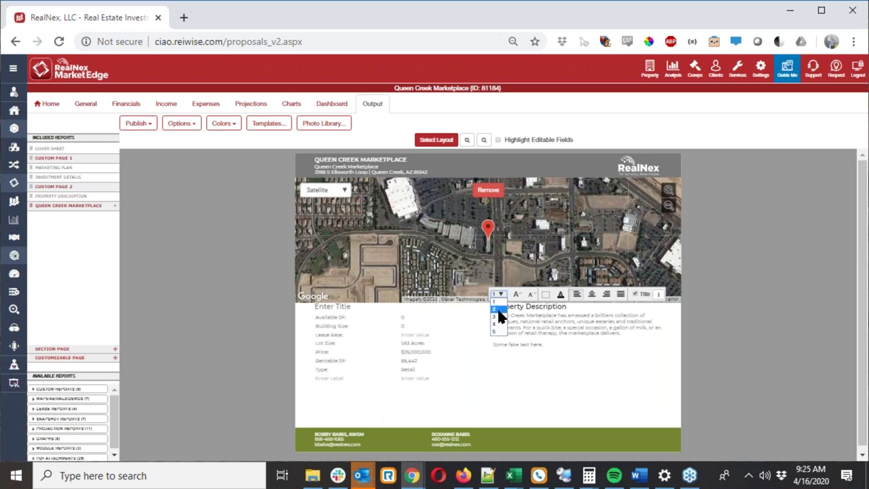
left_click(495, 316)
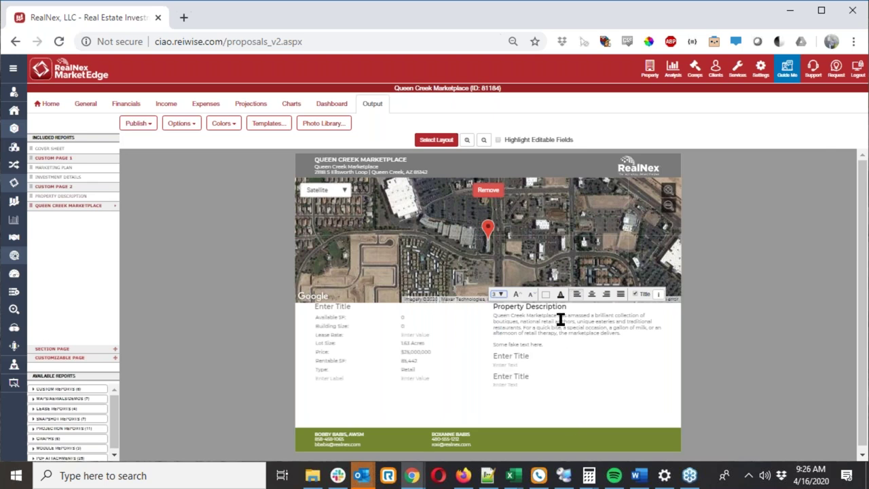
Center the property description text and right-align the body text of the second paragraph.
left_click(597, 302)
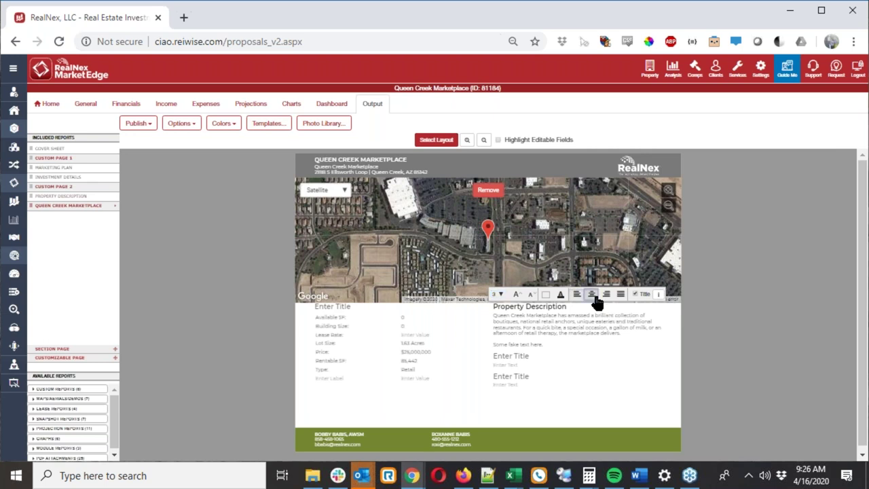
left_click(584, 357)
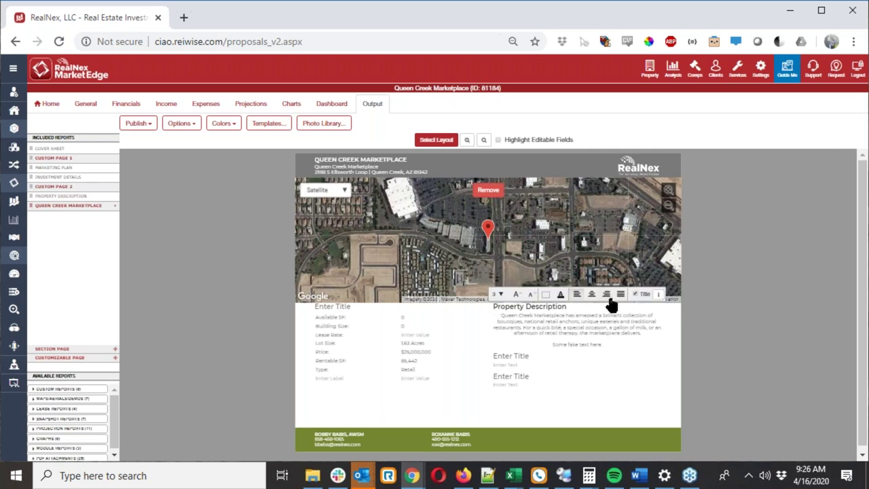
left_click(607, 294)
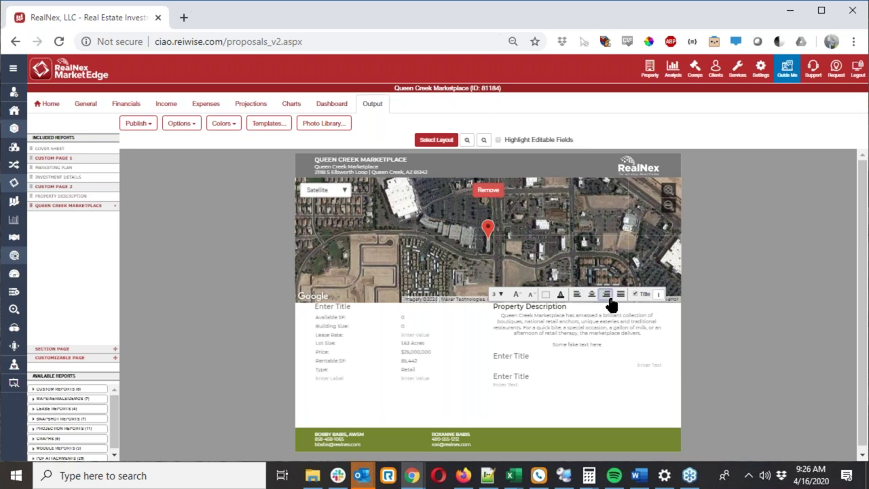
Enlarge the text of the lower-left property fields slightly after trying it at 10 pt.
left_click(407, 335)
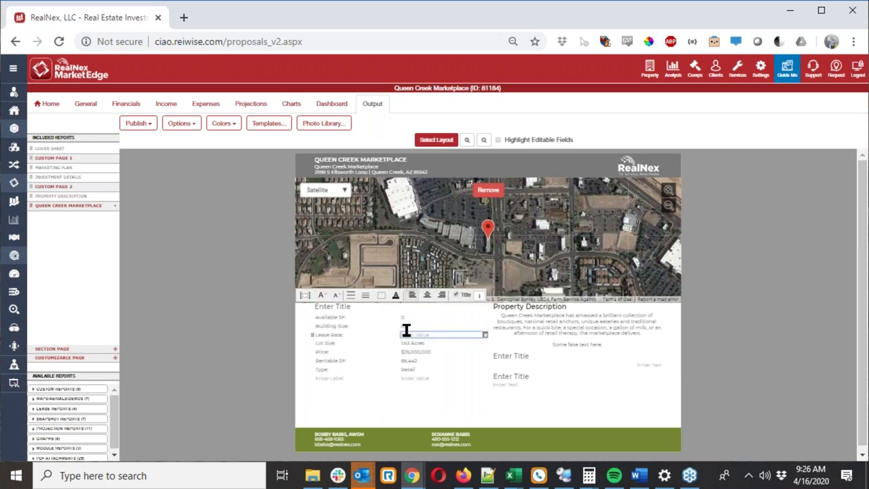
left_click(334, 299)
left_click(337, 301)
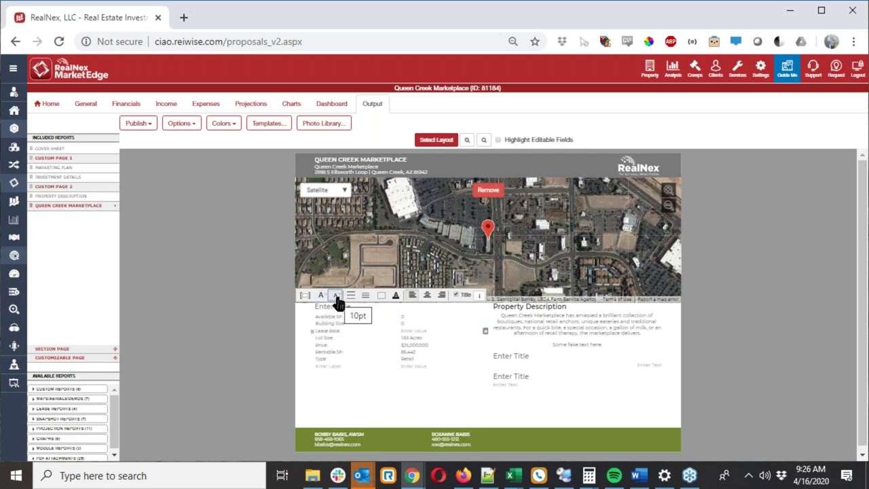
left_click(322, 299)
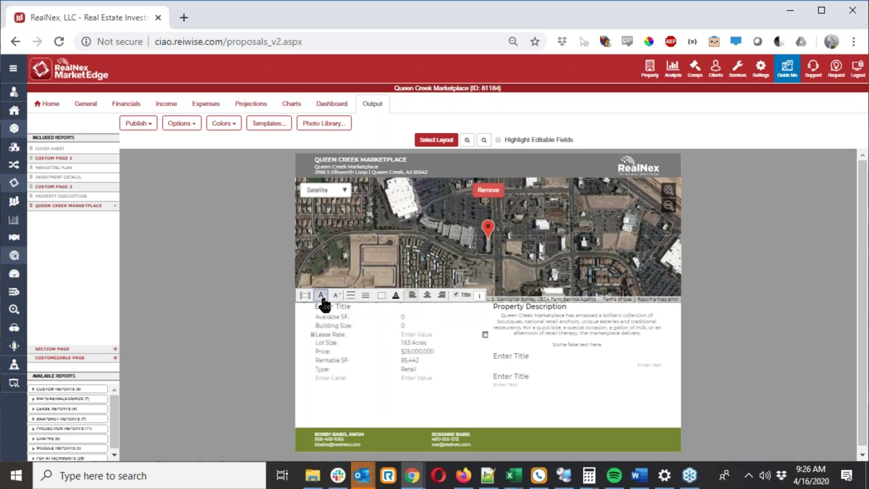
left_click(323, 300)
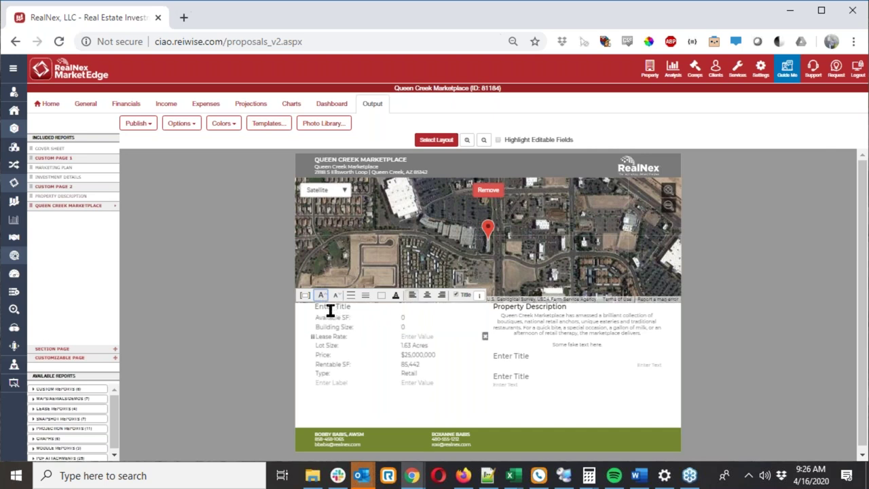
Move the Available SF row below Lot Size in the property fields and remove the Price row.
left_click(332, 317)
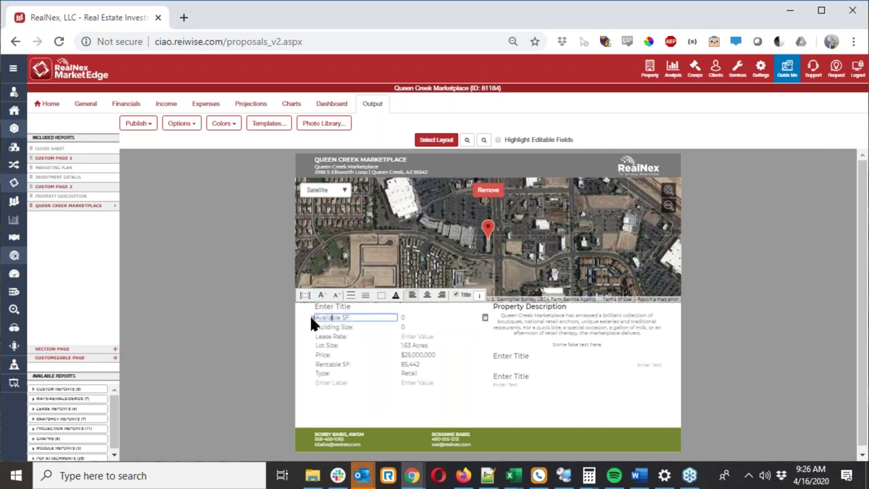
left_click_drag(310, 314, 307, 344)
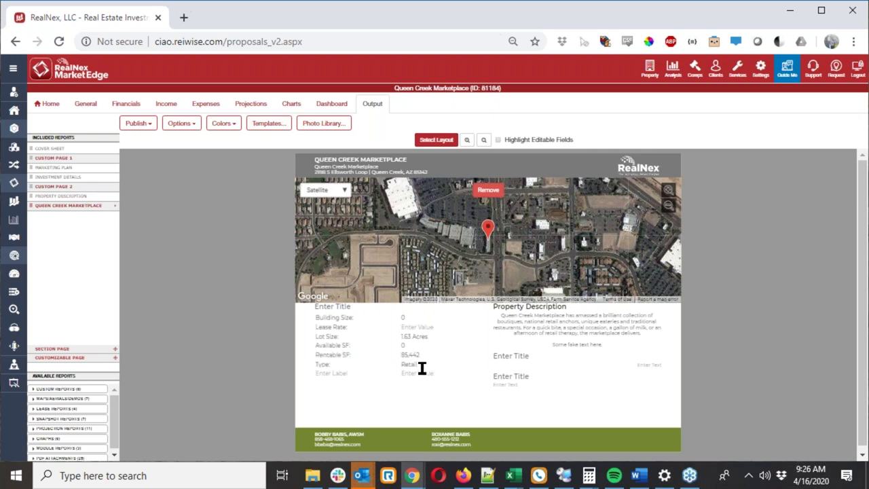
Replace the Type value in the property fields with "Shopping Center", without an extra blank line.
left_click(415, 363)
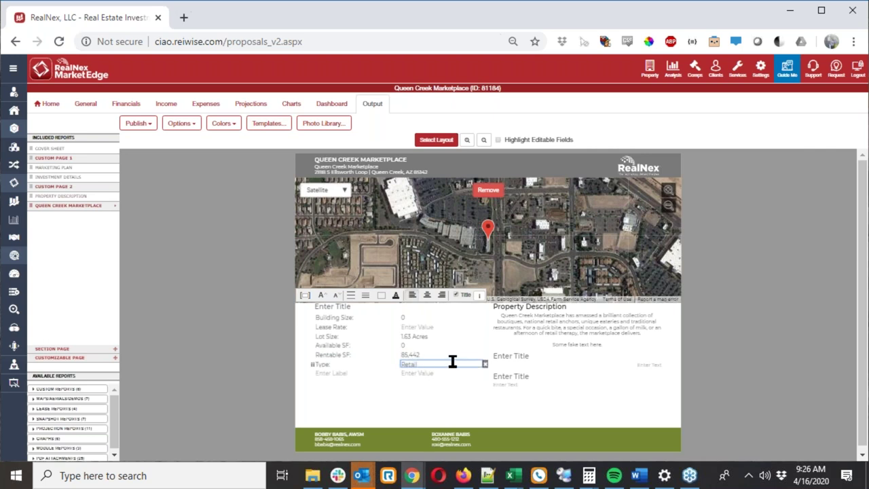
key("BackSpace")
key("BackSpace")
key("BackSpace")
key("BackSpace")
key("BackSpace")
key("BackSpace")
type("Shopping Center")
key("Return")
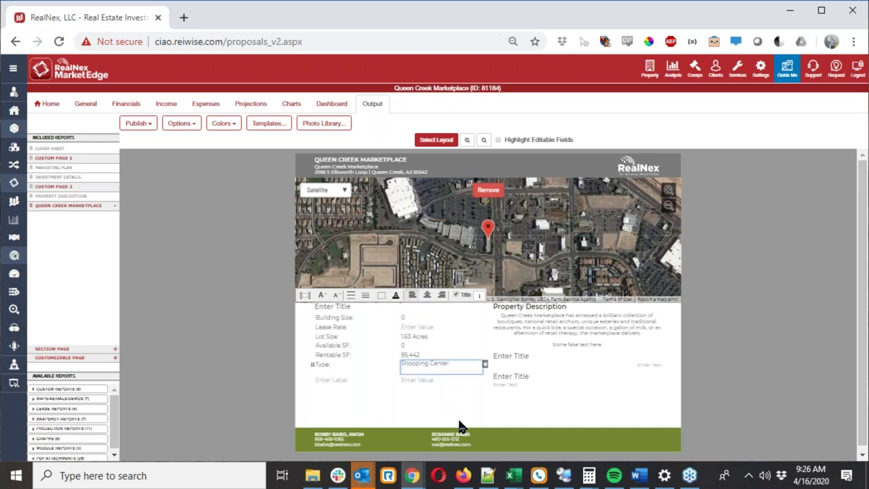
key("BackSpace")
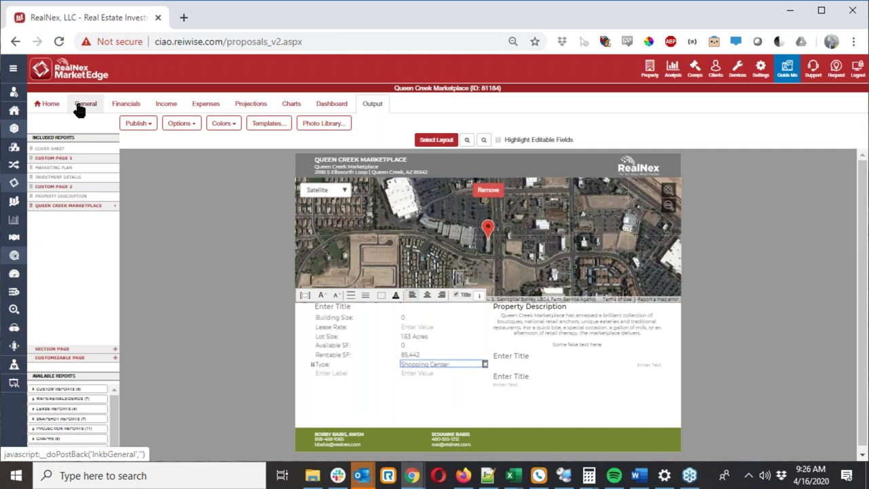
Set the Building Size value in the property fields to 70000.
left_click(404, 318)
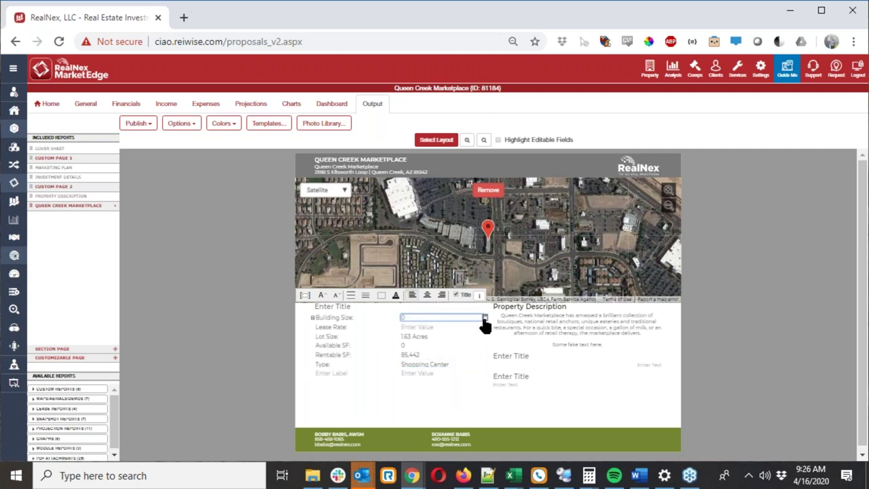
type("70000")
left_click(564, 328)
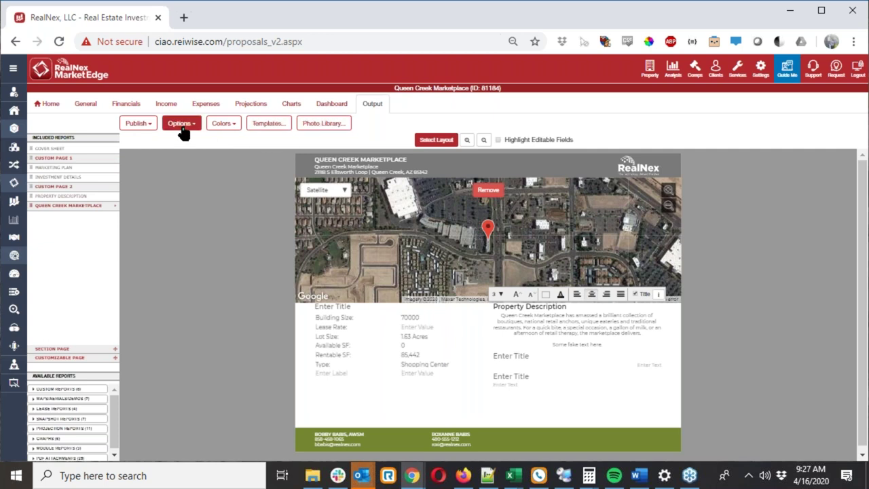
Open the Cover Sheet report, browse the available cover page layouts and apply the custom NAI Long Island layout.
left_click(68, 148)
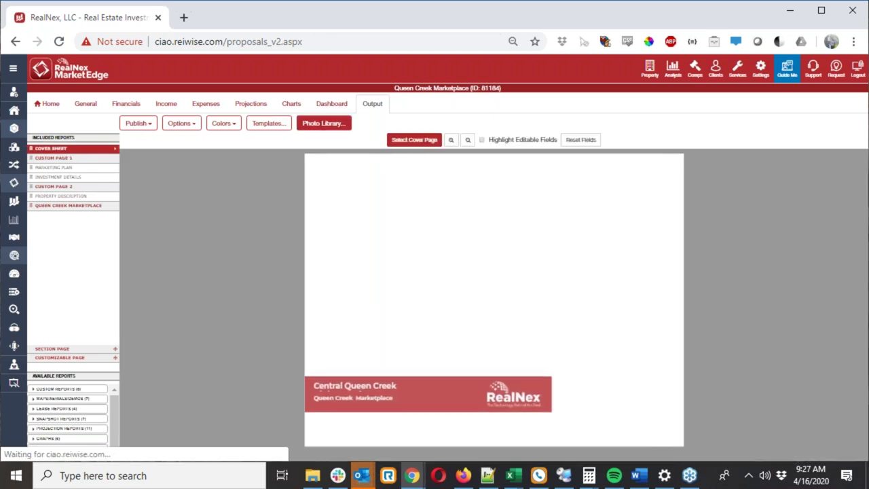
left_click(433, 140)
scroll(570, 374, "down", 10)
scroll(570, 374, "up", 4)
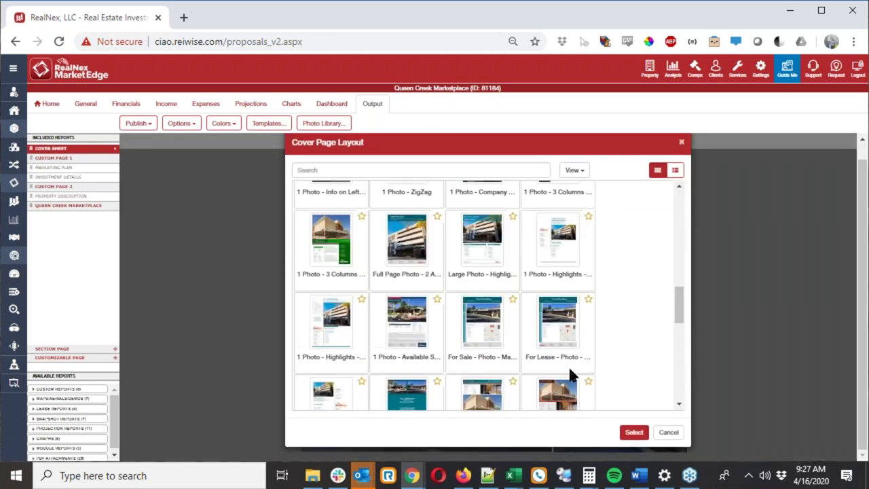
scroll(570, 375, "up", 10)
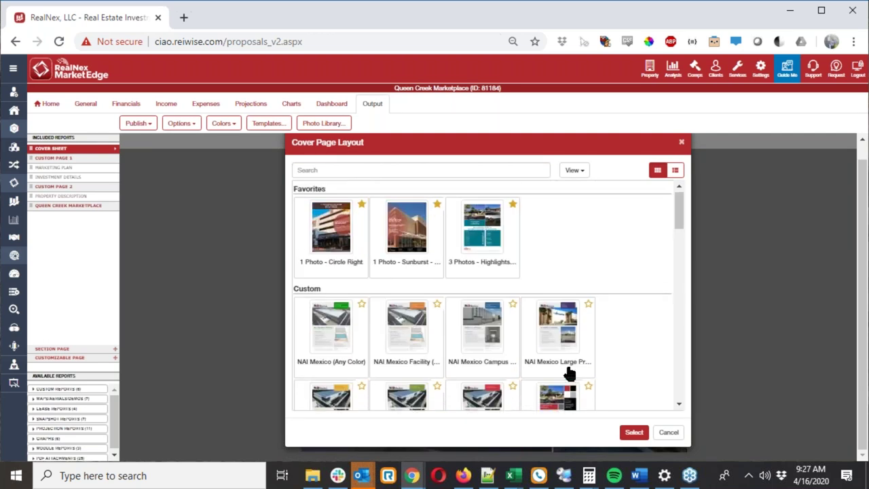
scroll(569, 373, "down", 5)
scroll(354, 296, "down", 4)
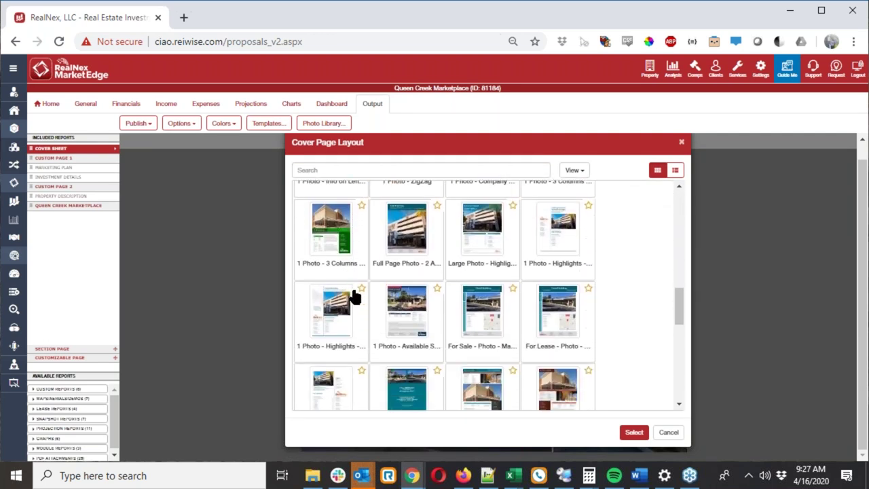
scroll(353, 297, "down", 5)
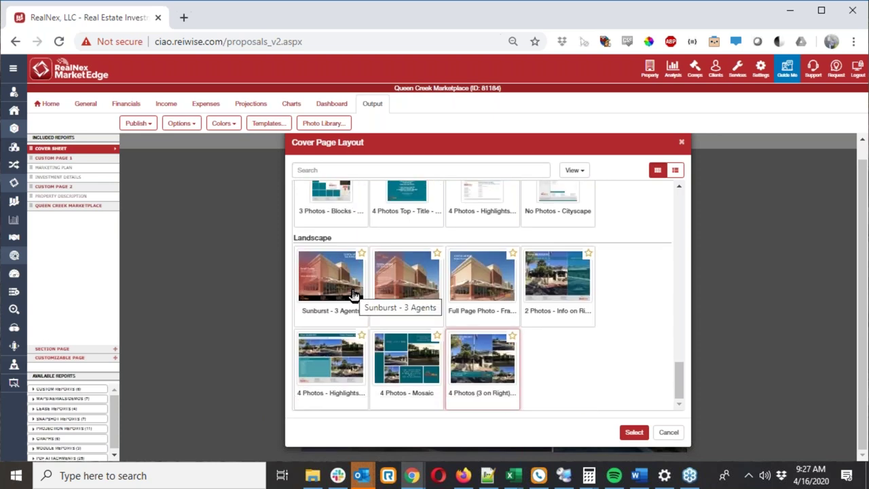
scroll(353, 295, "up", 10)
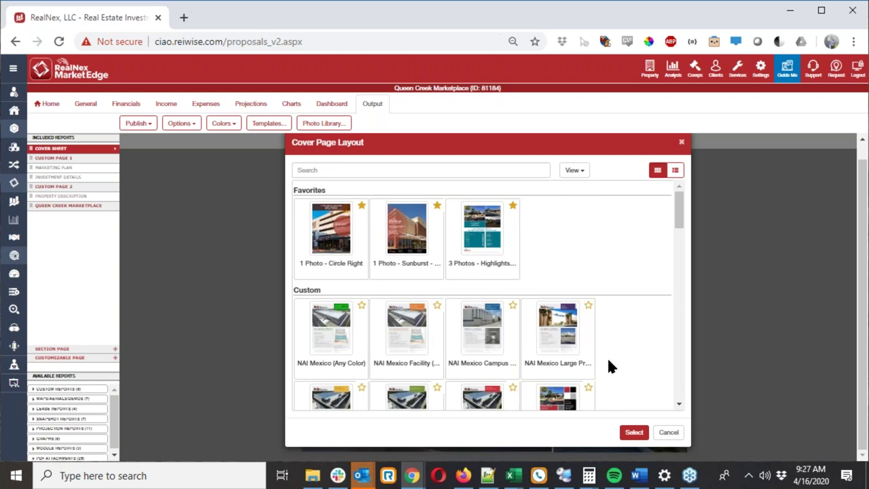
scroll(607, 356, "down", 2)
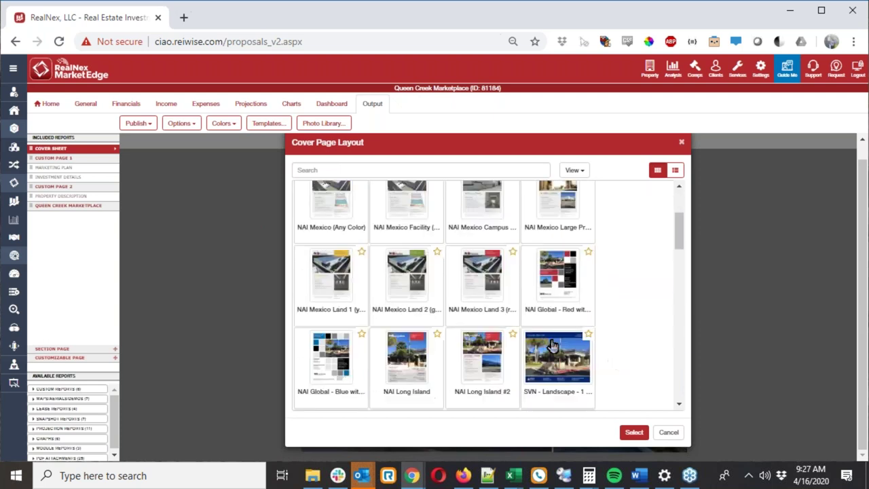
left_click(407, 370)
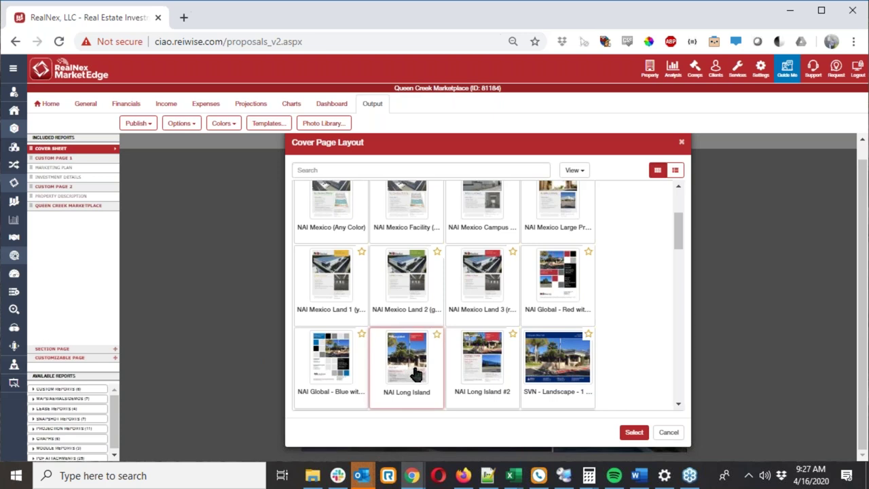
left_click(622, 433)
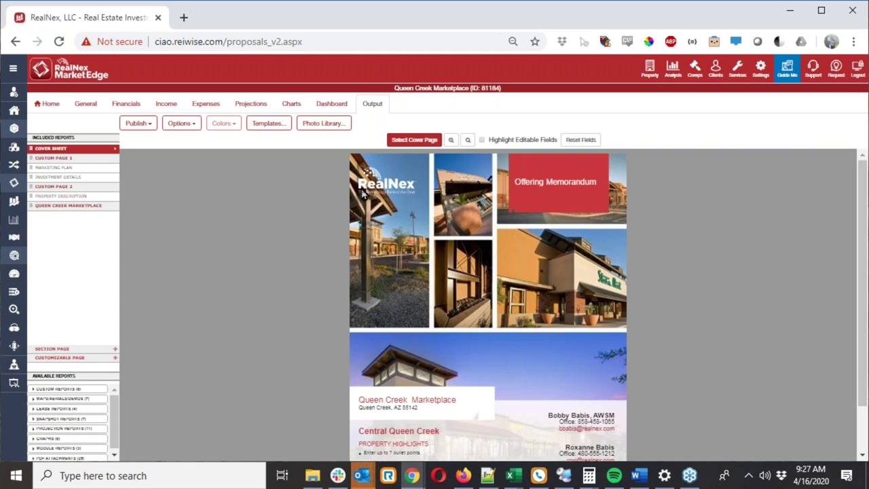
Replace the cover page logo with the white NAI Long Island logo, after trying the grey version.
left_click(388, 184)
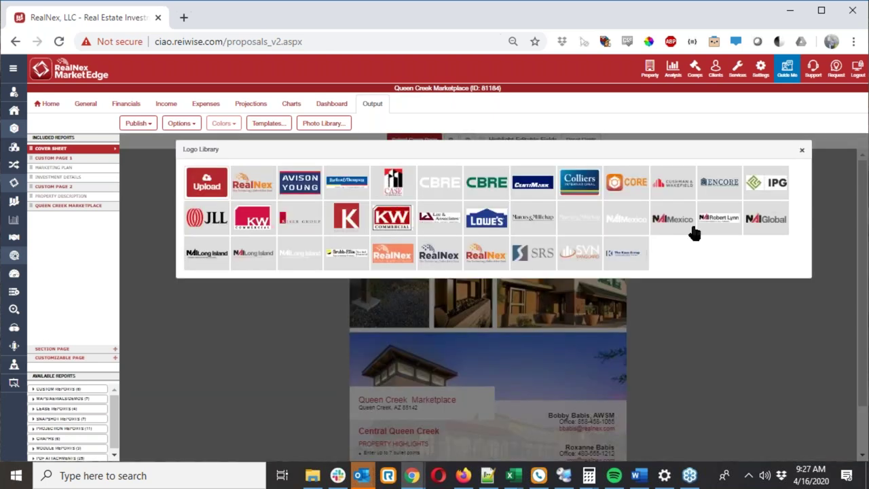
left_click(254, 253)
left_click(408, 189)
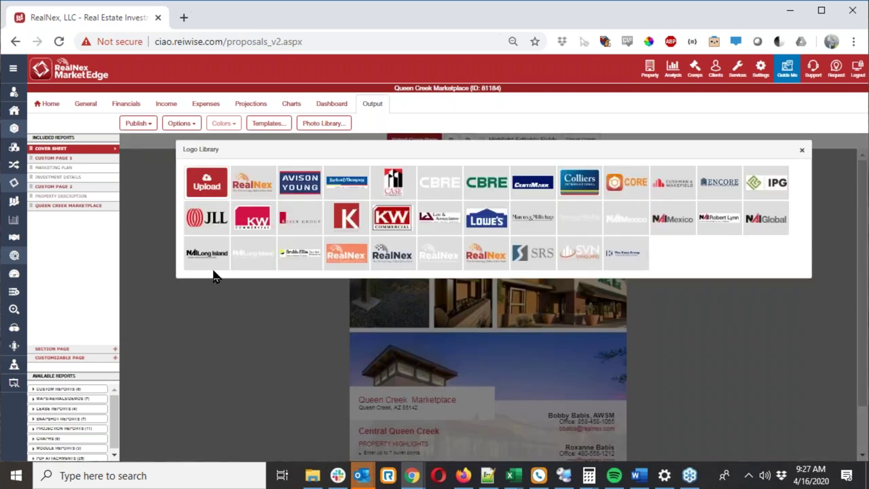
left_click(262, 260)
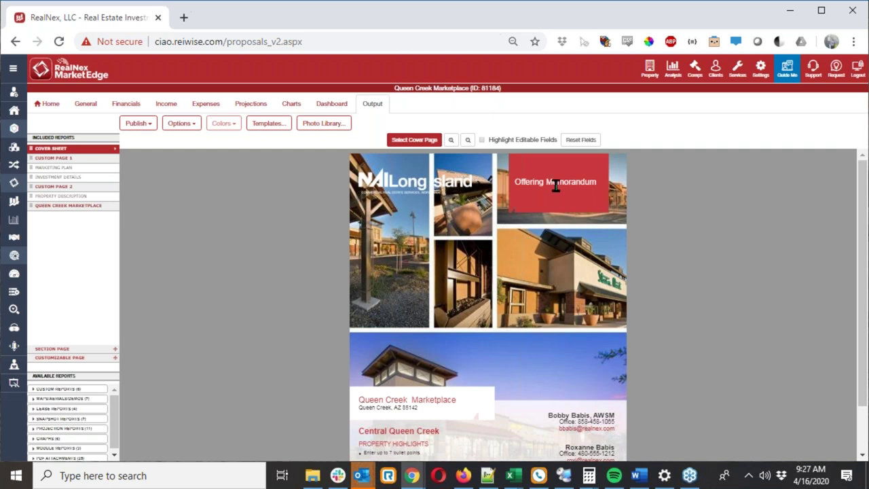
scroll(513, 412, "down", 1)
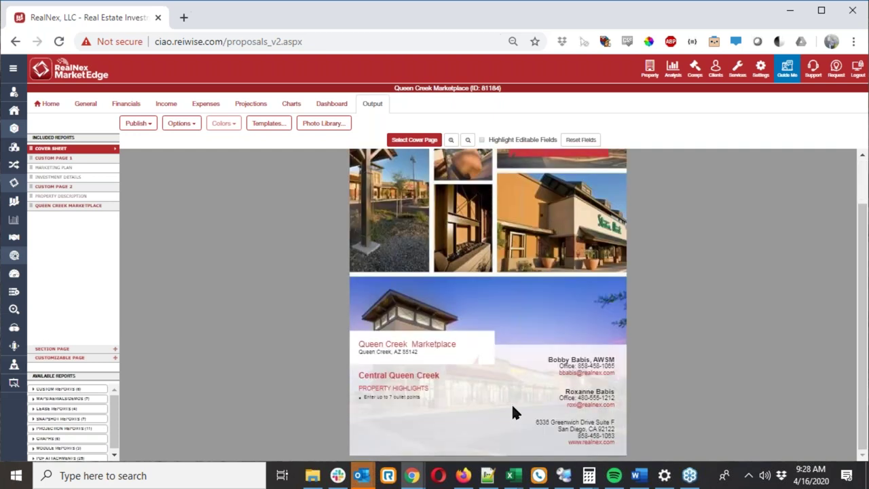
scroll(514, 408, "up", 1)
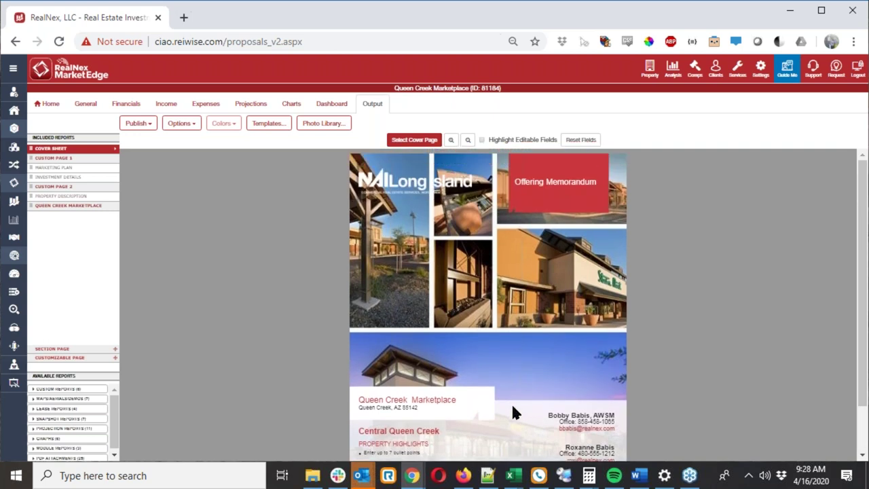
scroll(513, 412, "down", 1)
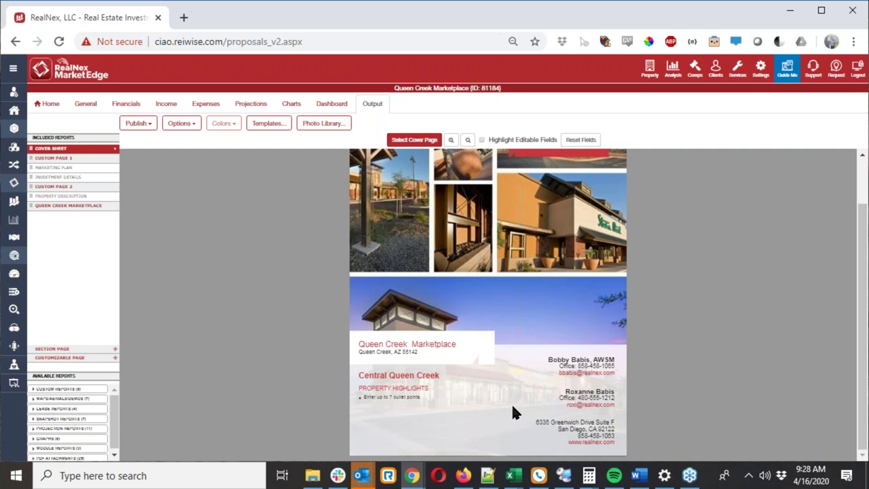
left_click(413, 141)
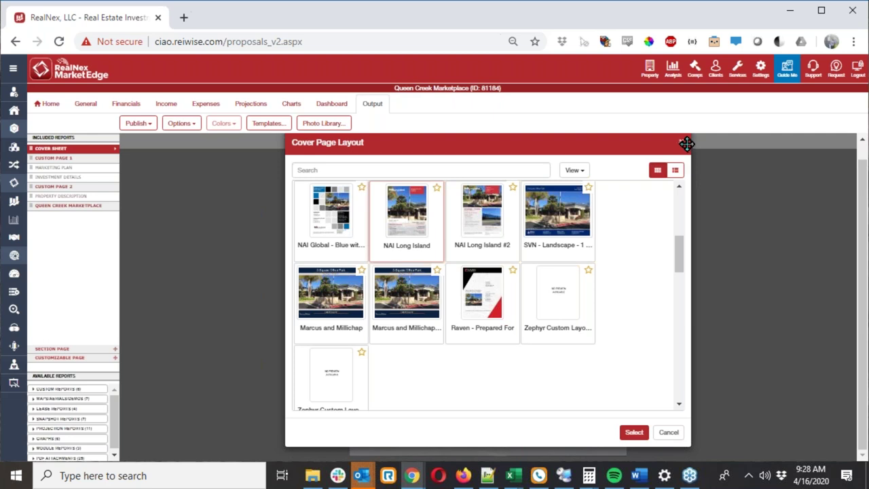
left_click(684, 143)
Open the Marketing Plan report and set its Header/Footer option to Custom Header/Footer.
left_click(182, 123)
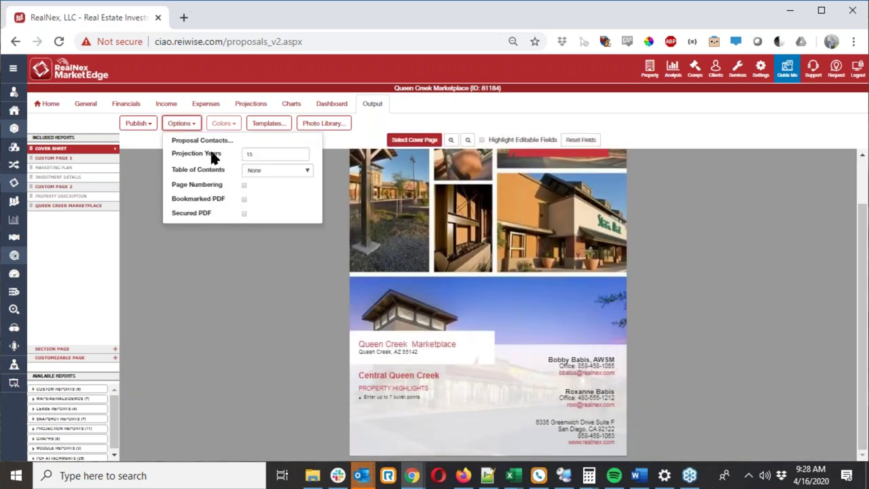
left_click(64, 167)
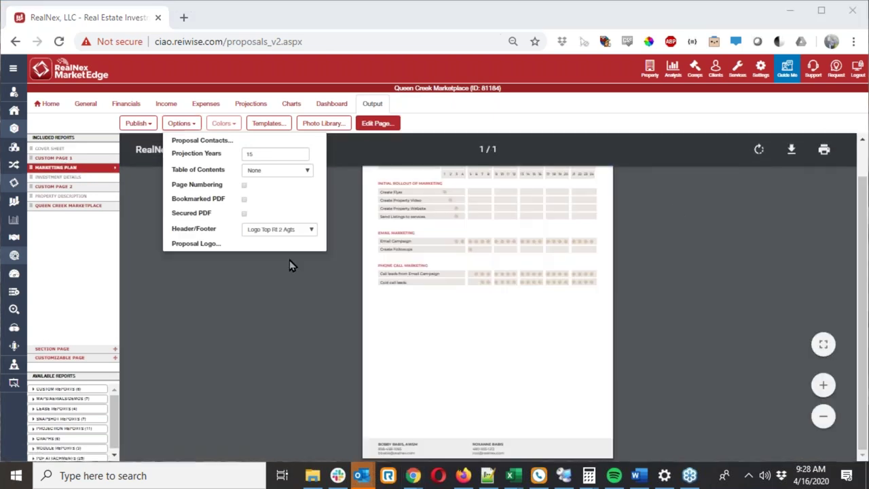
left_click(277, 231)
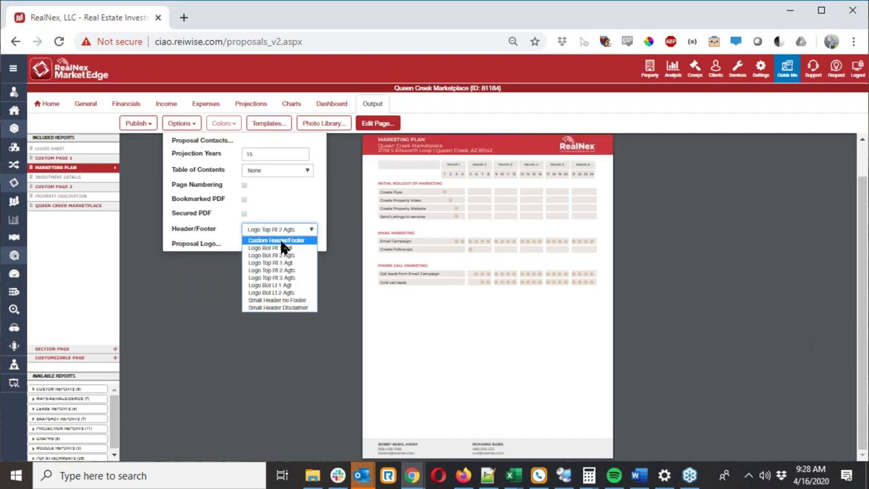
left_click(278, 241)
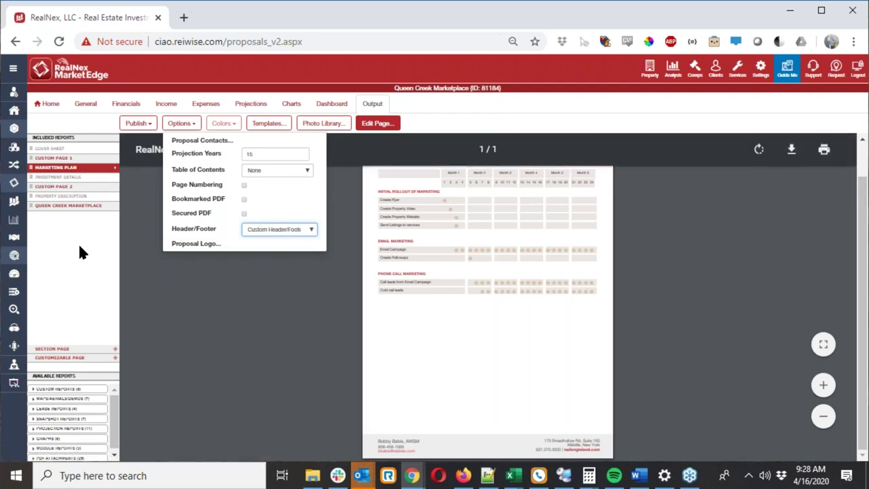
left_click(78, 241)
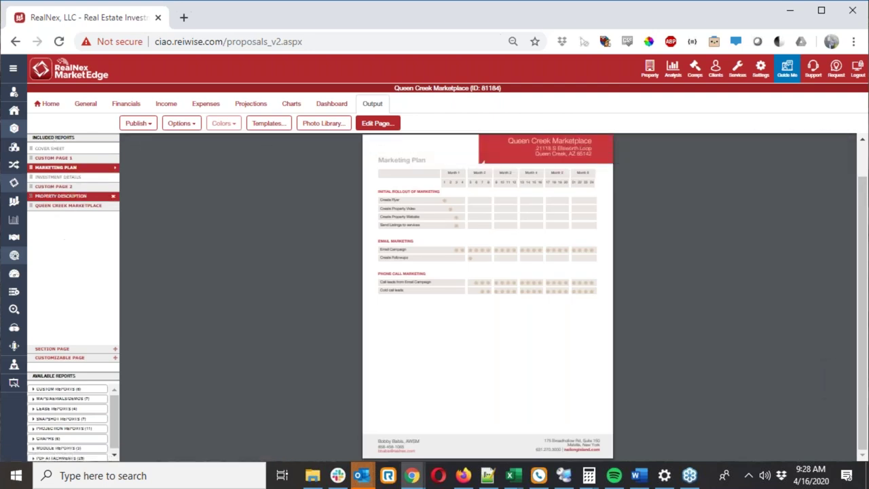
Load the saved proposal template OM IRR.
left_click(269, 123)
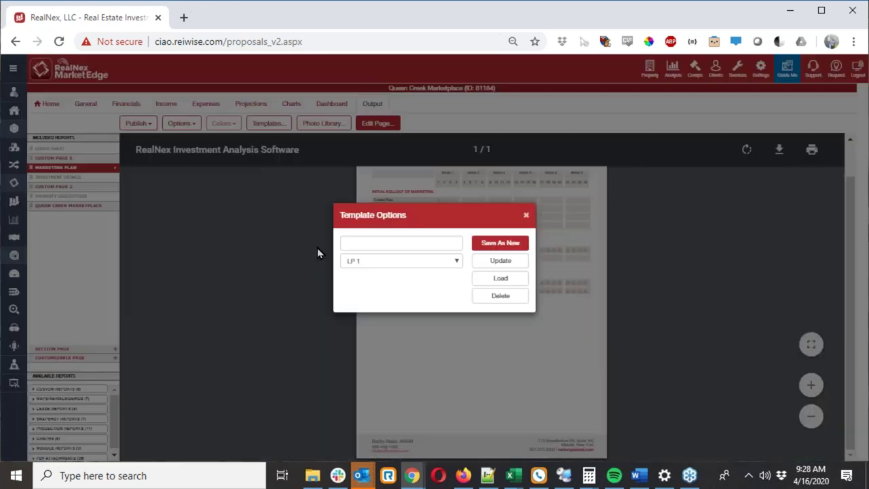
left_click(397, 262)
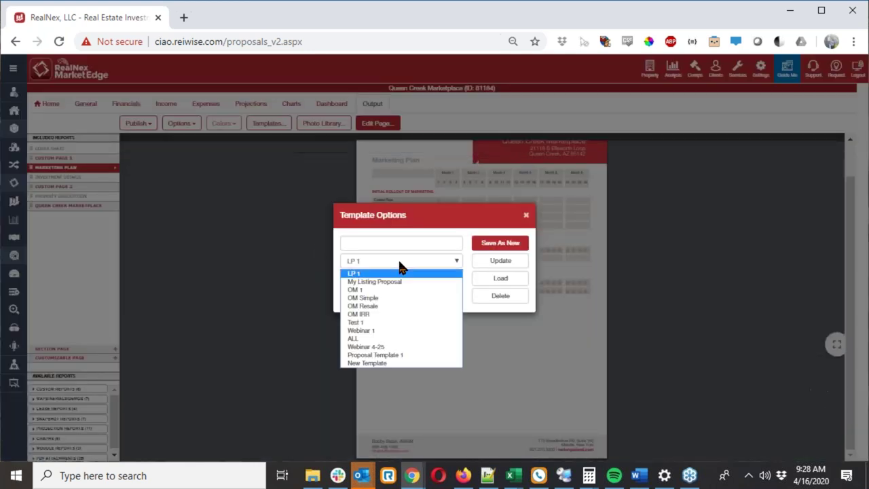
left_click(390, 314)
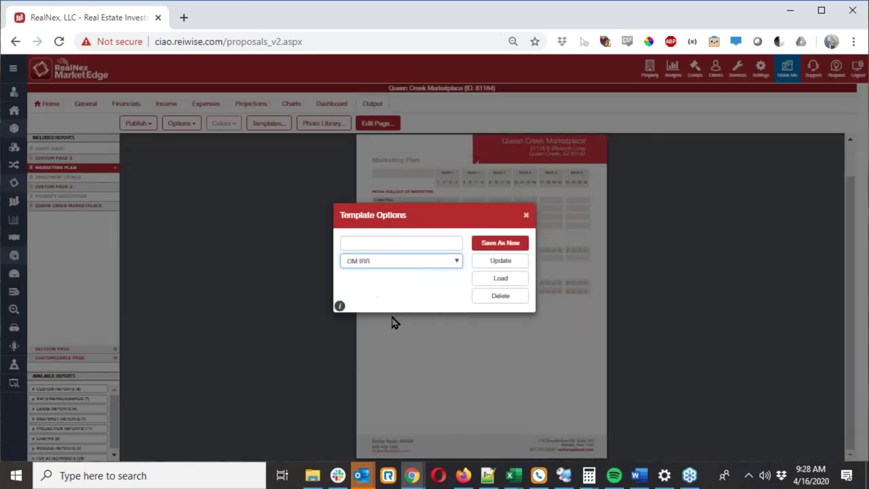
left_click(494, 281)
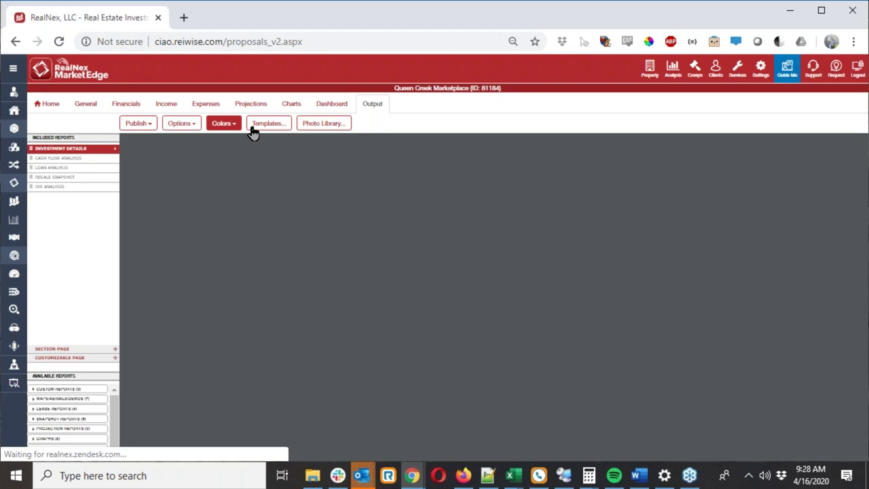
Load the saved proposal template My Listing Proposal.
left_click(253, 129)
left_click(424, 261)
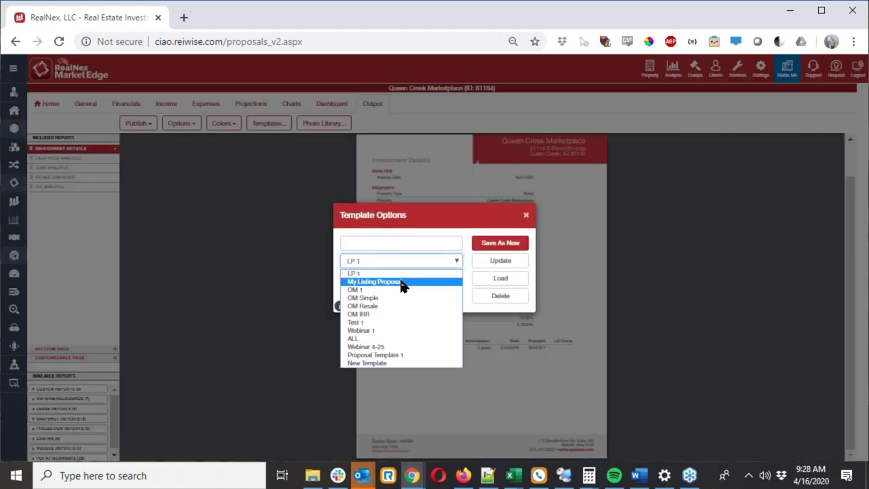
left_click(401, 281)
left_click(487, 280)
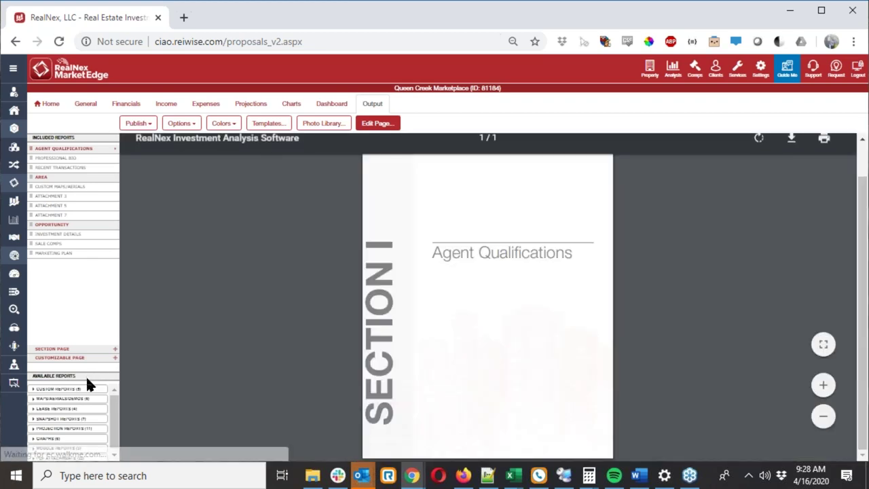
Add the Available Spaces lease report to the included reports below Marketing Plan and open it.
left_click(67, 428)
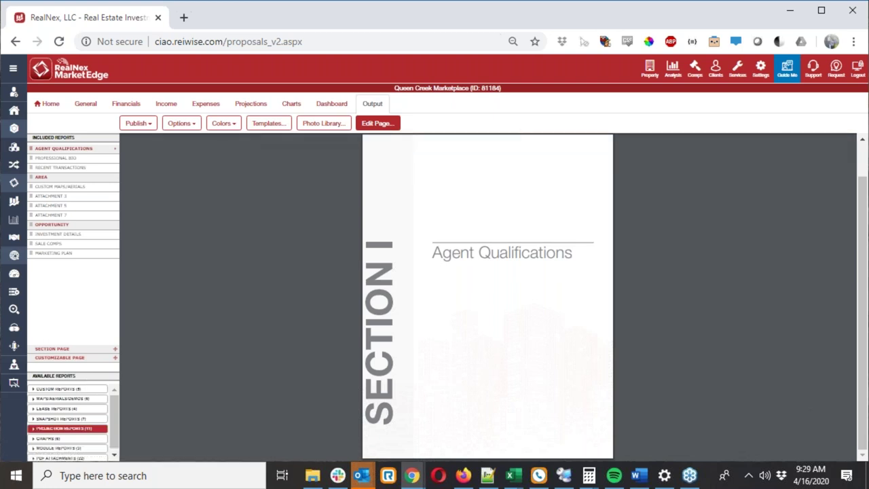
left_click(35, 409)
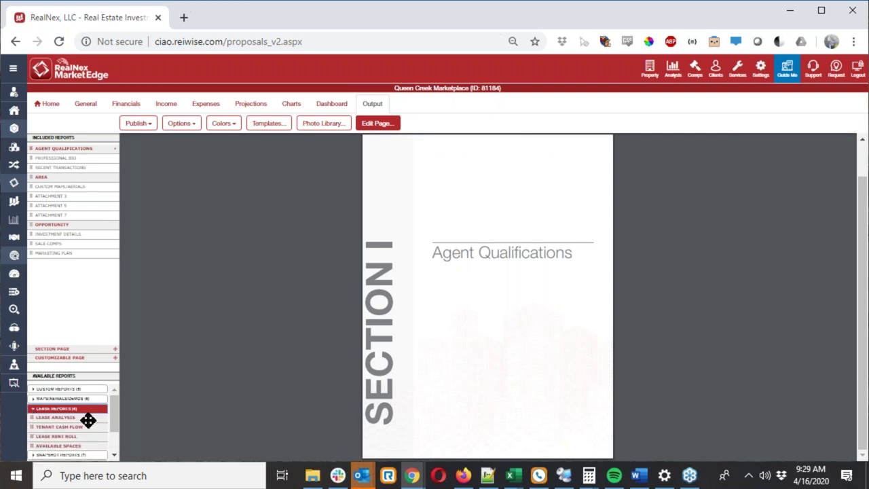
left_click_drag(87, 419, 73, 269)
left_click(73, 268)
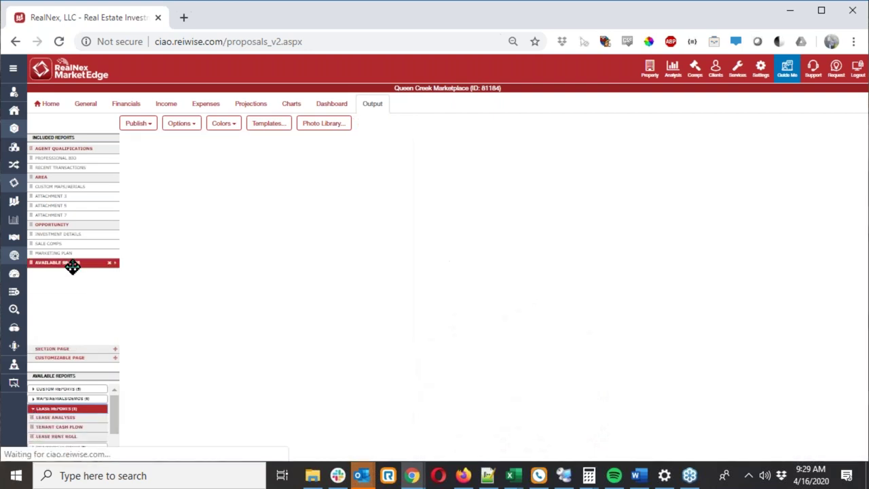
Set the Available Spaces page's lower-left box to Bullets and fill its photo area with the ULTA storefront street photo.
scroll(453, 328, "down", 1)
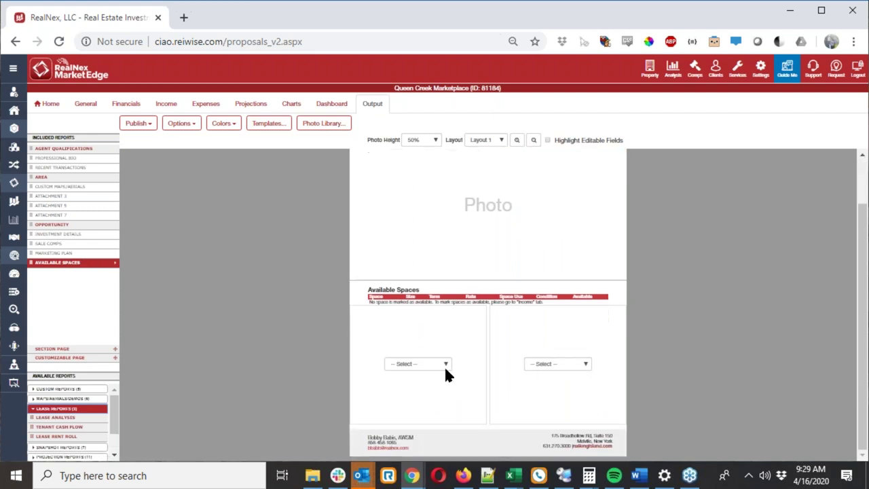
left_click(443, 365)
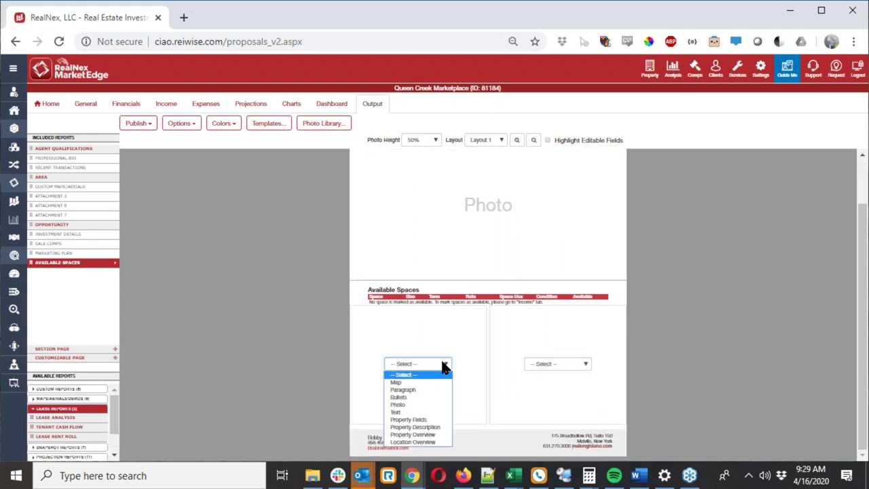
left_click(427, 397)
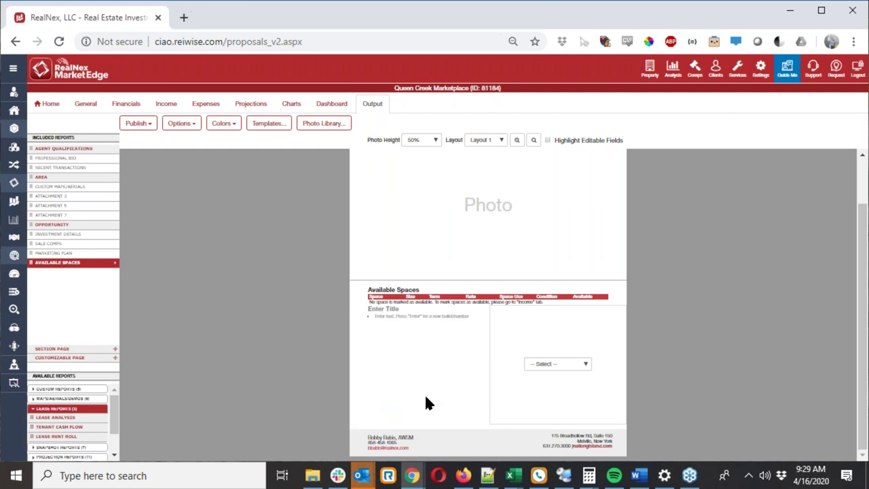
left_click(467, 203)
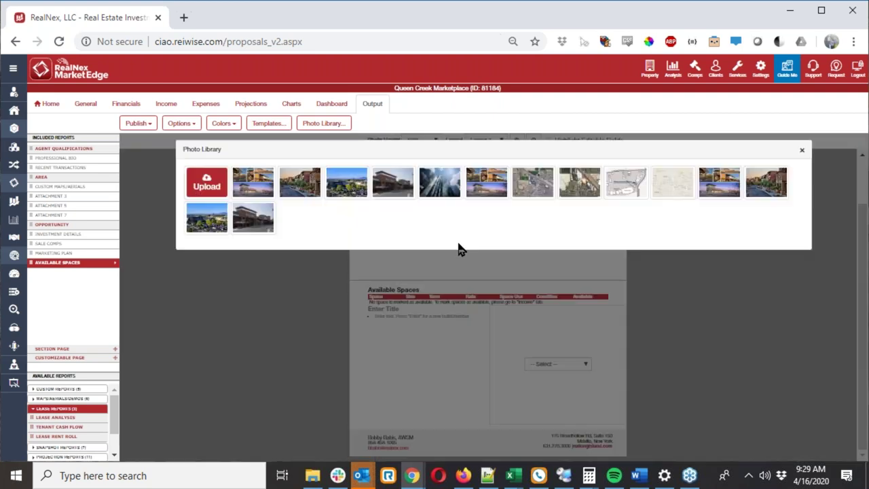
left_click(292, 187)
scroll(569, 336, "up", 1)
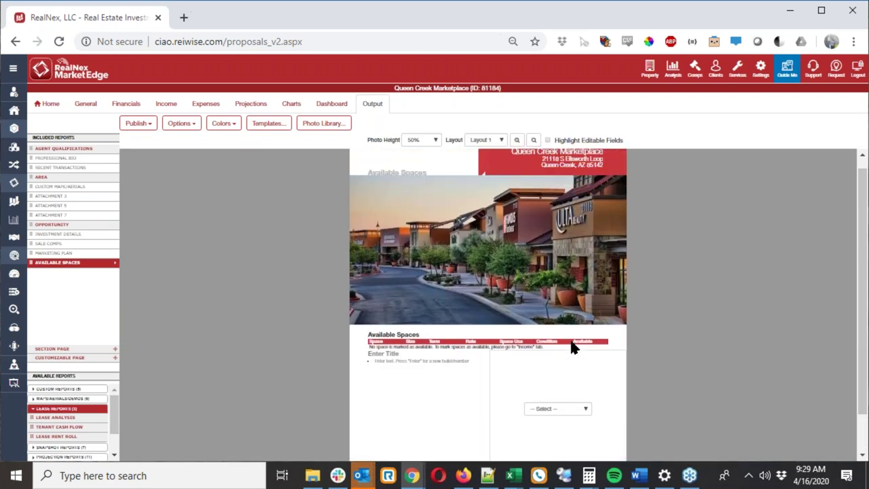
Set the lower-right box of the Available Spaces page to Property Description.
scroll(537, 335, "down", 1)
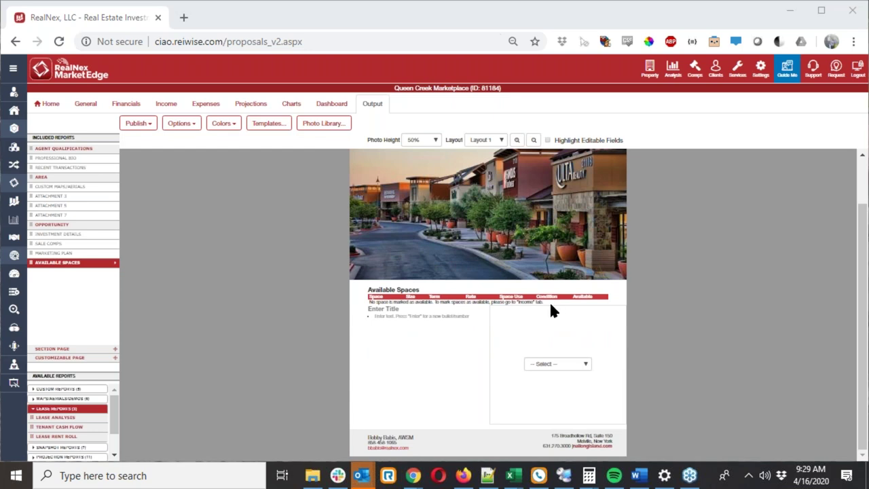
left_click(568, 364)
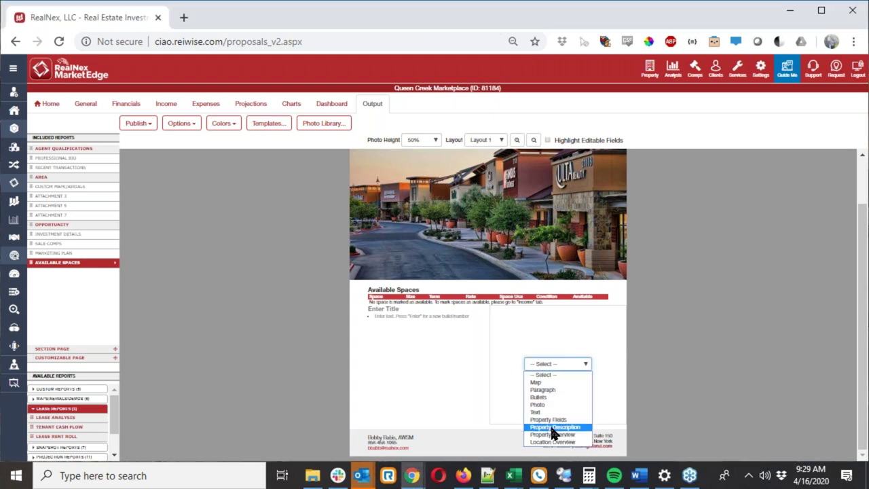
left_click(553, 428)
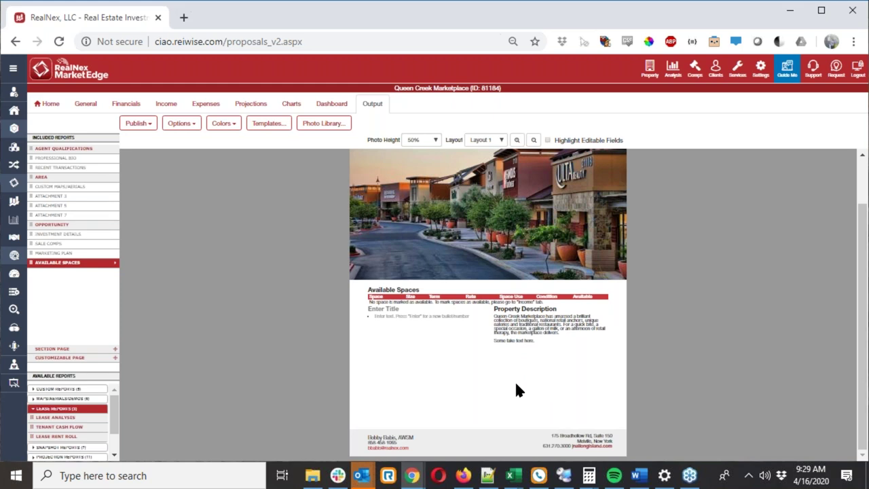
scroll(515, 386, "up", 1)
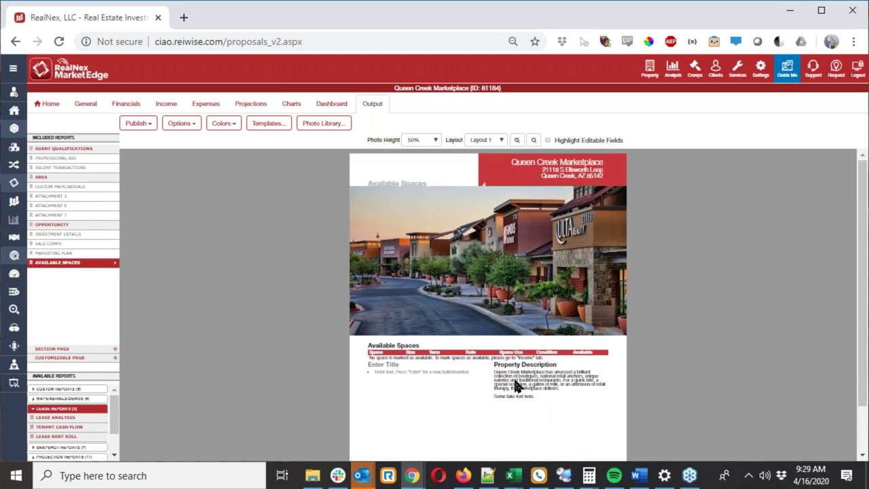
Add a customizable page to the included reports below Available Spaces and open it.
left_click(64, 149)
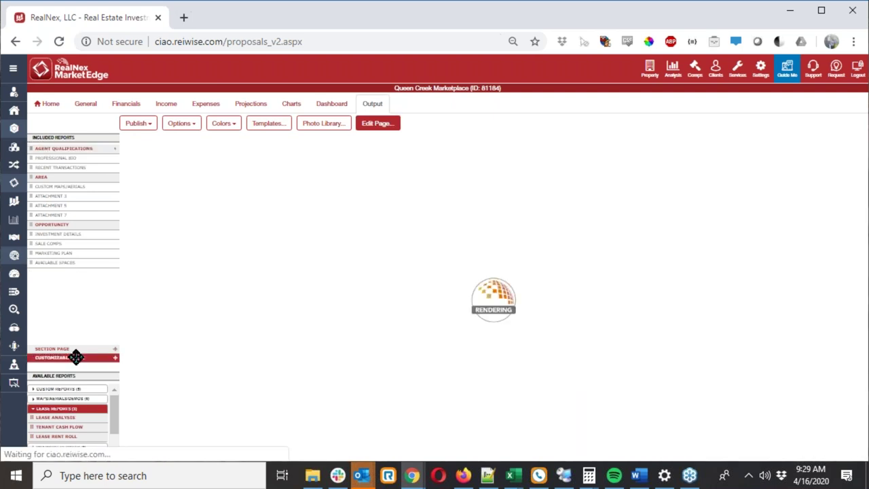
left_click_drag(72, 358, 73, 268)
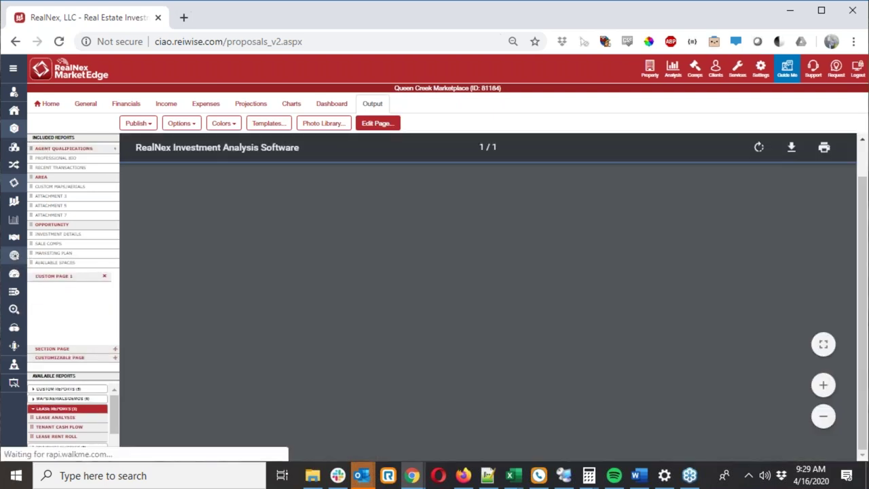
left_click(68, 271)
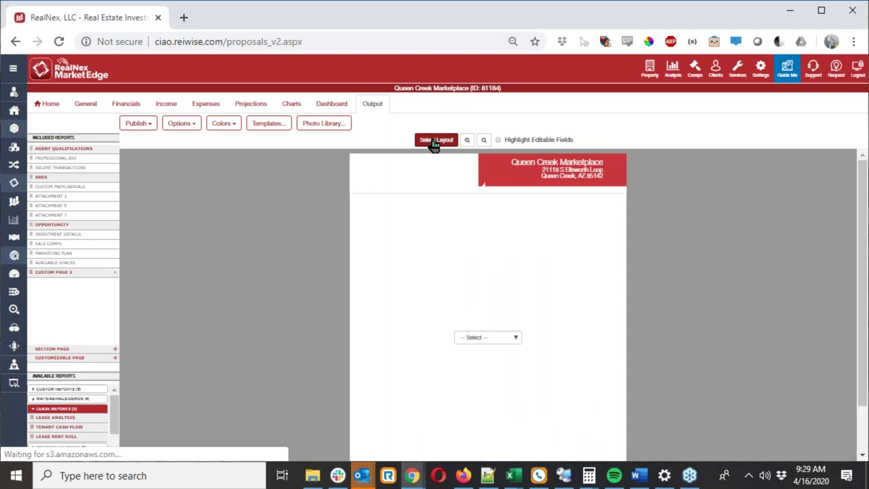
Apply the Photo - 2 Columns - 2 Rows - 3 Rows layout to the custom page.
left_click(436, 139)
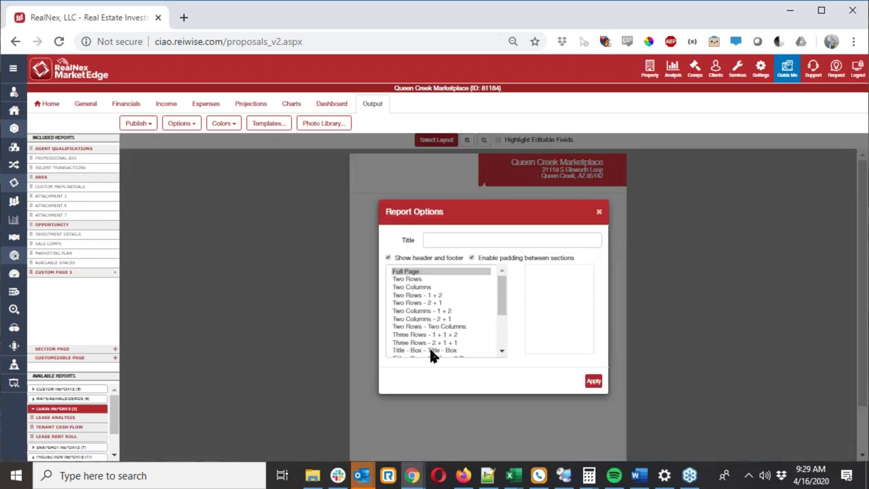
left_click(429, 351)
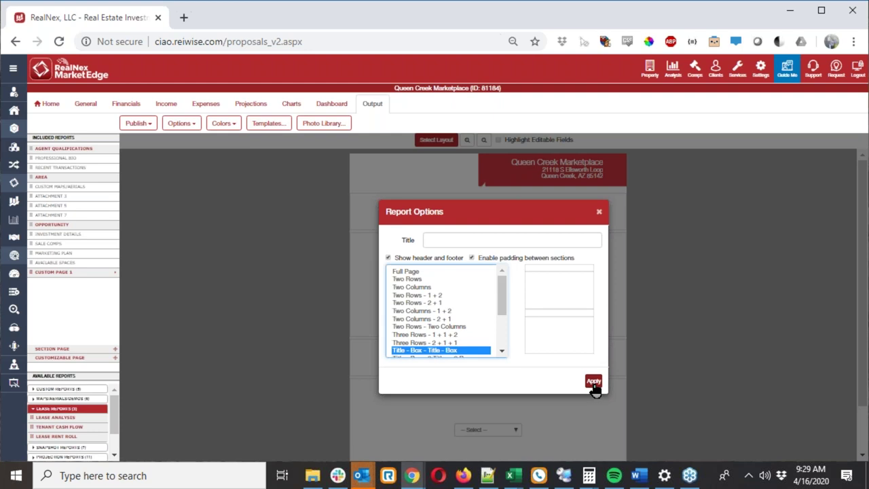
scroll(445, 320, "down", 3)
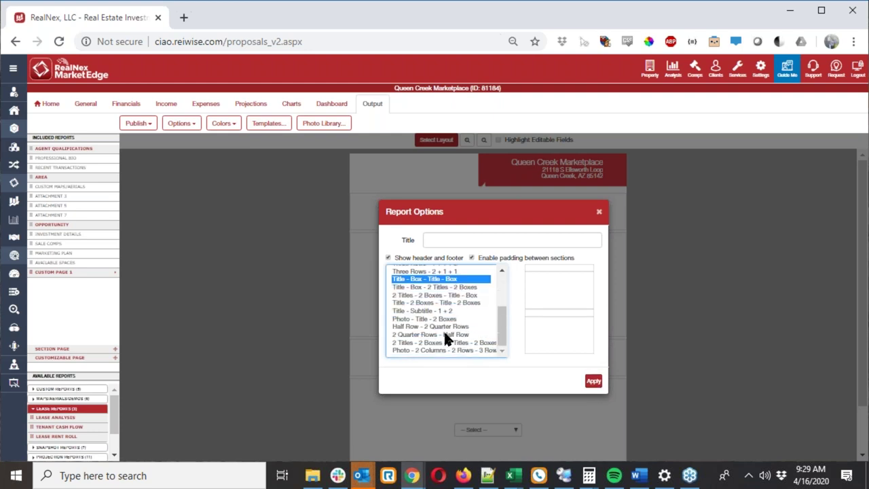
left_click(446, 334)
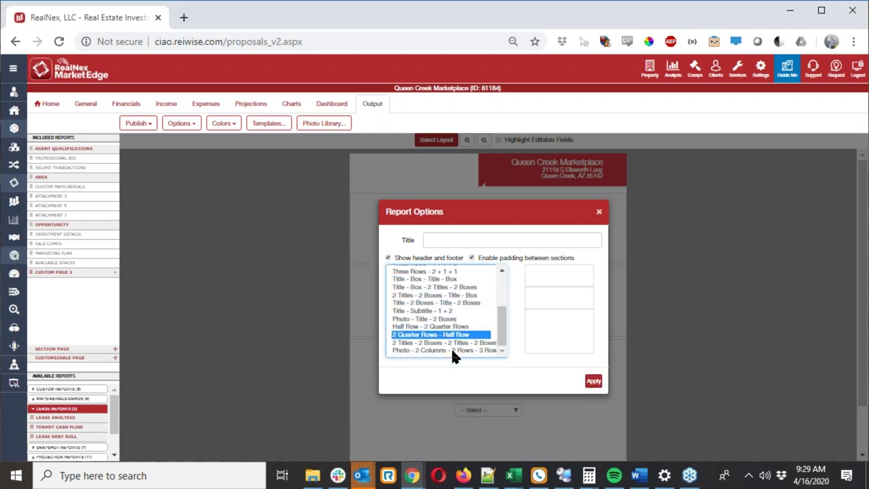
left_click(453, 351)
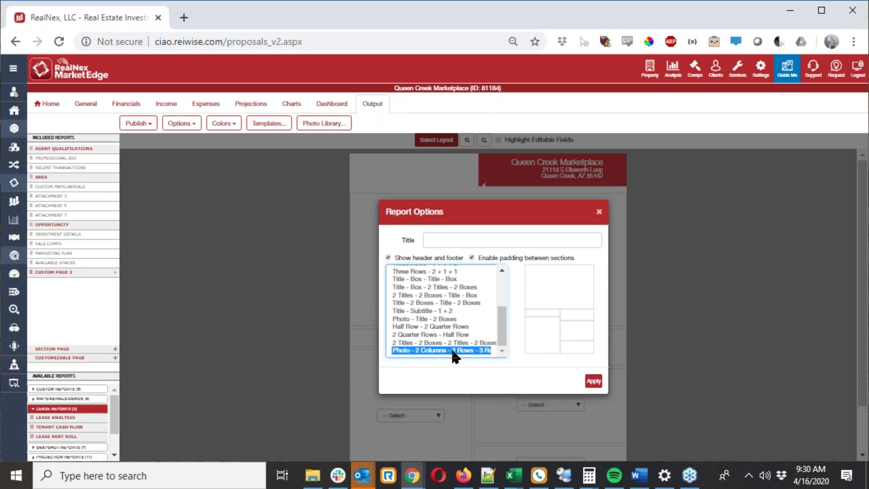
left_click(594, 382)
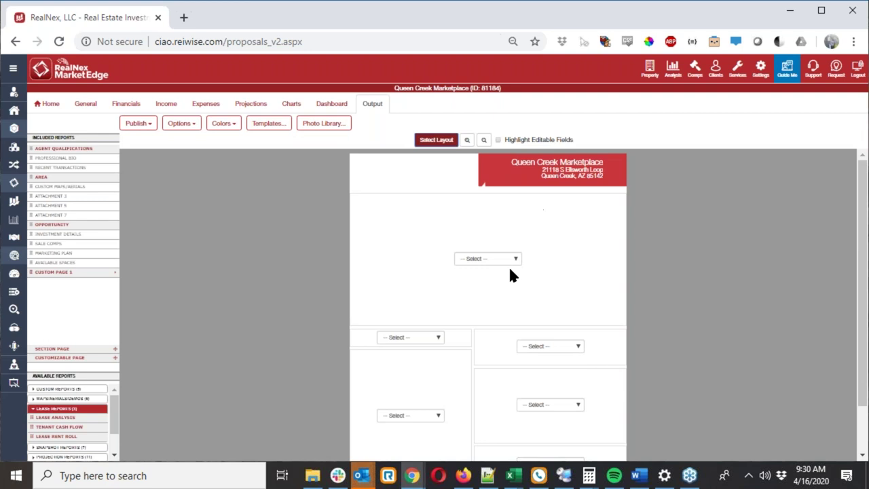
Make the custom page's top section a Photo and fill it with the World Market storefront picture.
left_click(512, 262)
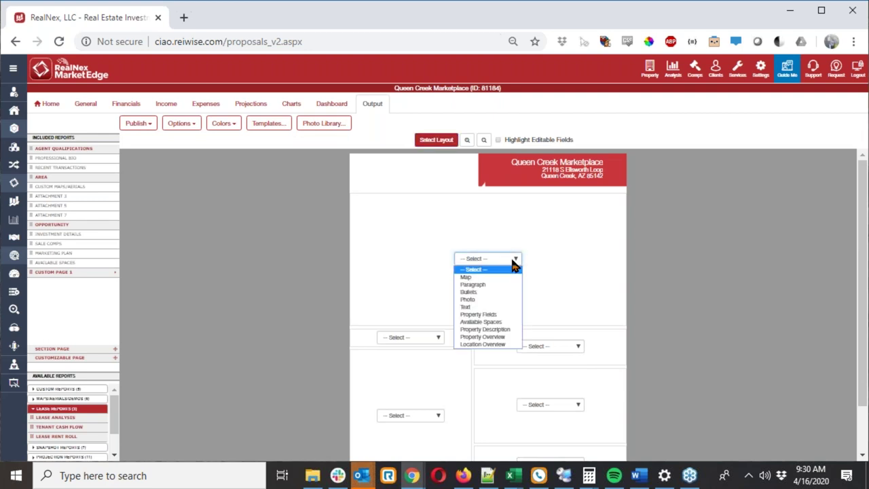
left_click(486, 304)
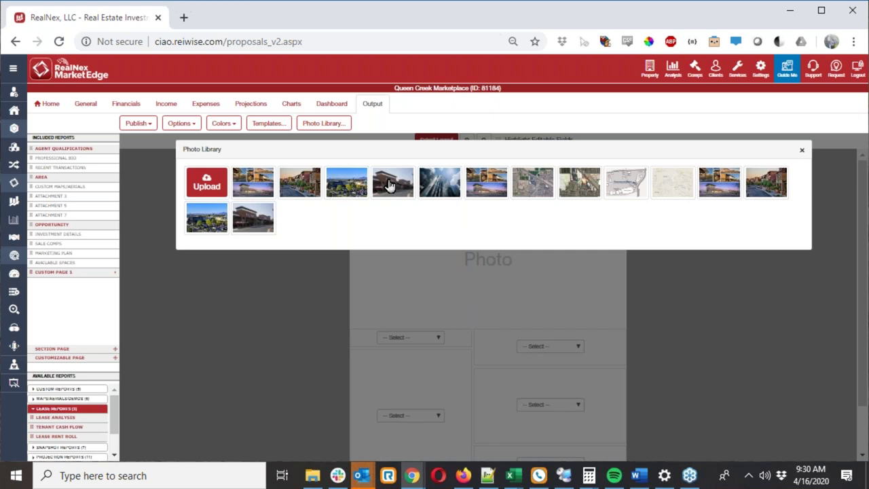
left_click(389, 185)
Set the narrow section below the photo's left side to Text and give it the red theme font color.
left_click(429, 337)
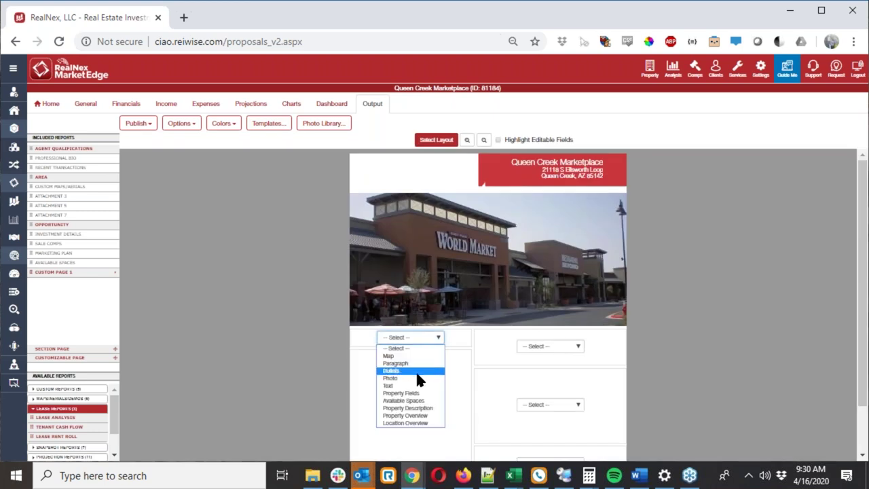
left_click(417, 385)
left_click(416, 343)
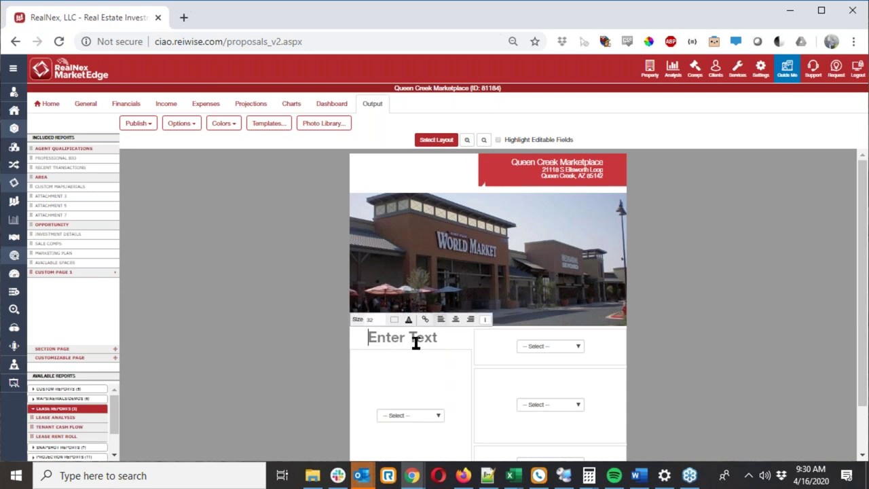
left_click(371, 319)
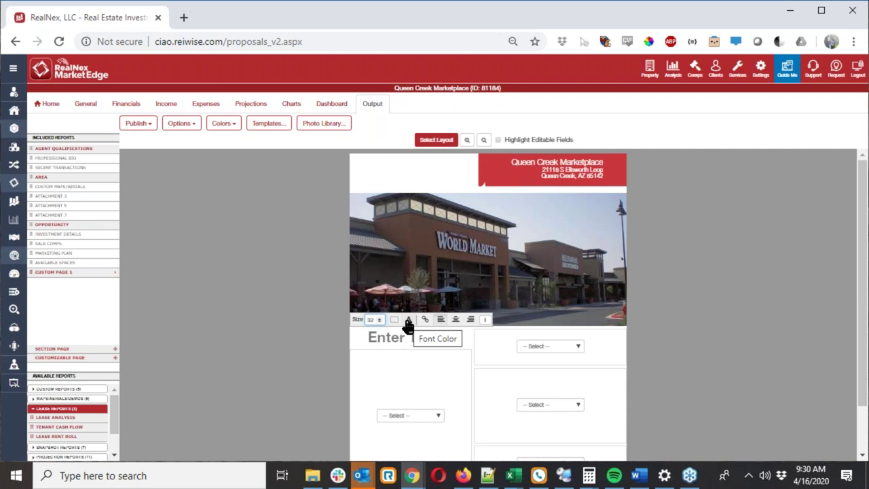
left_click(408, 325)
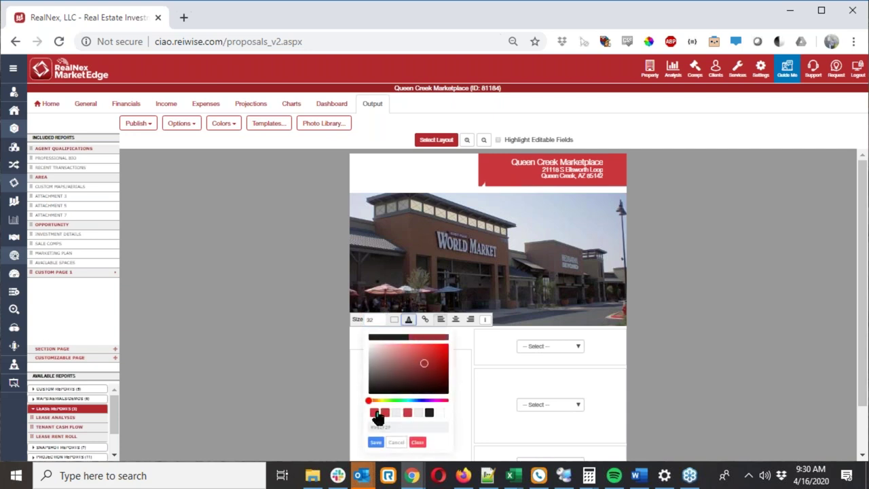
left_click(378, 414)
left_click(376, 442)
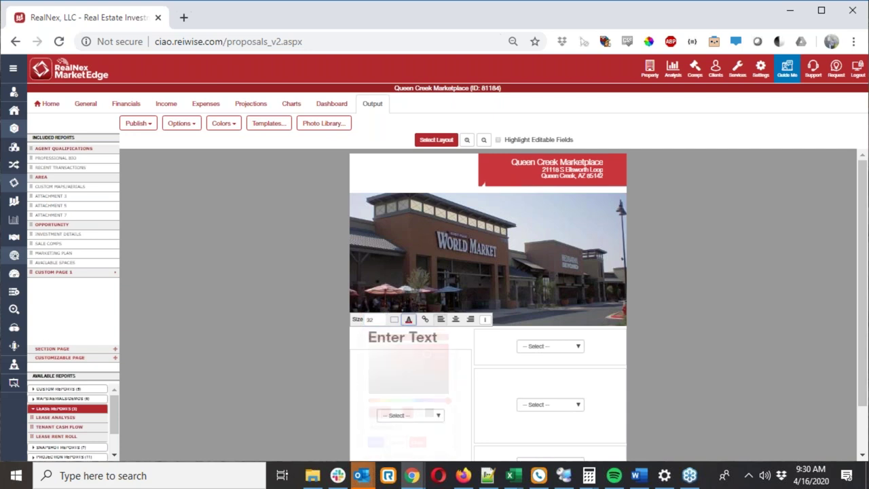
Enter the heading QC Marketplace in the red text section and set its font size to 28.
left_click(429, 340)
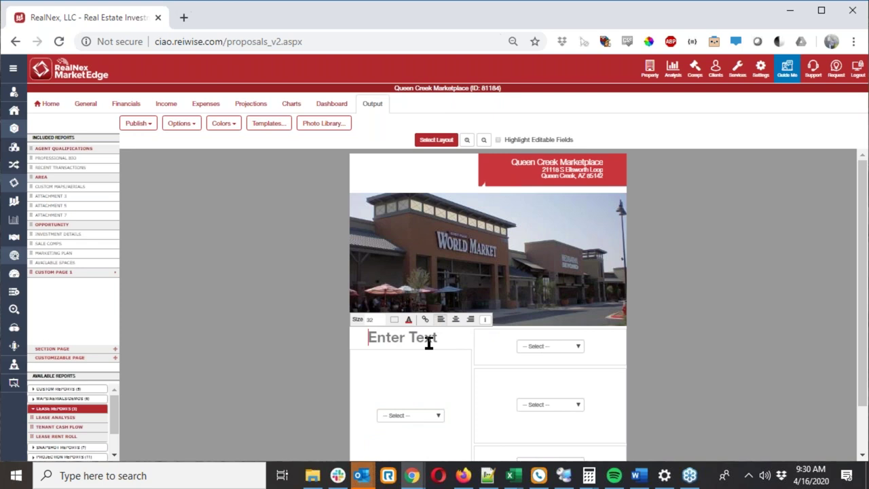
type("QC")
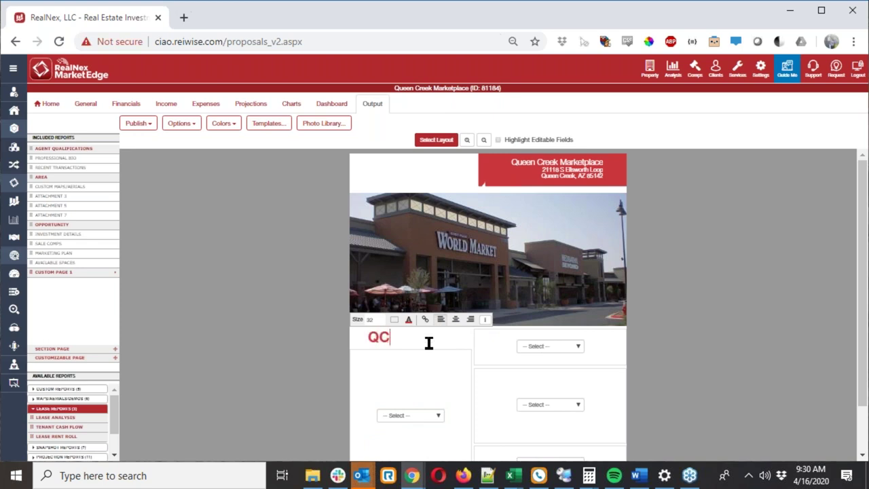
type(" Marketplace")
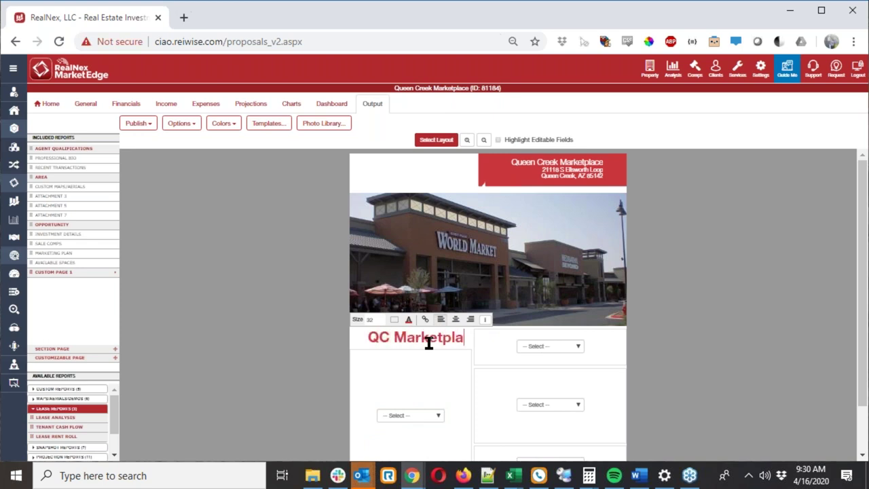
key("BackSpace")
key("BackSpace")
key("BackSpace")
key("BackSpace")
key("BackSpace")
left_click(377, 322)
left_click(377, 321)
left_click(377, 321)
left_click(377, 322)
left_click(439, 339)
type("pla")
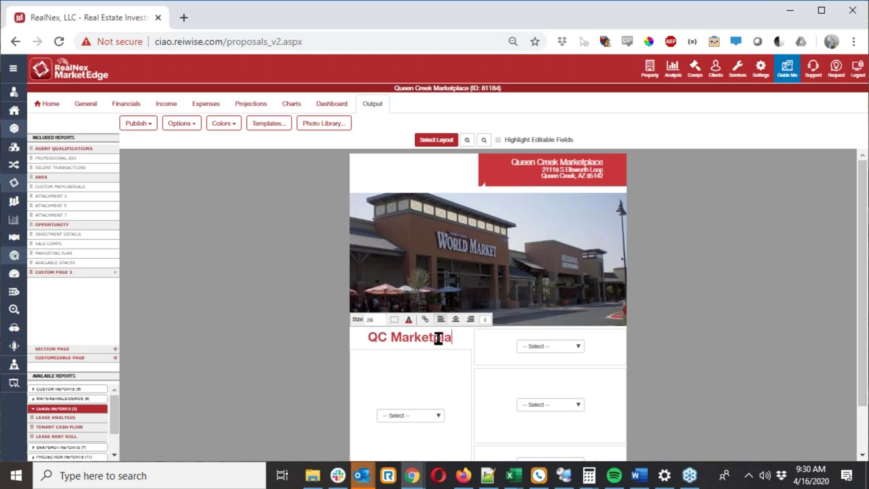
type("ce")
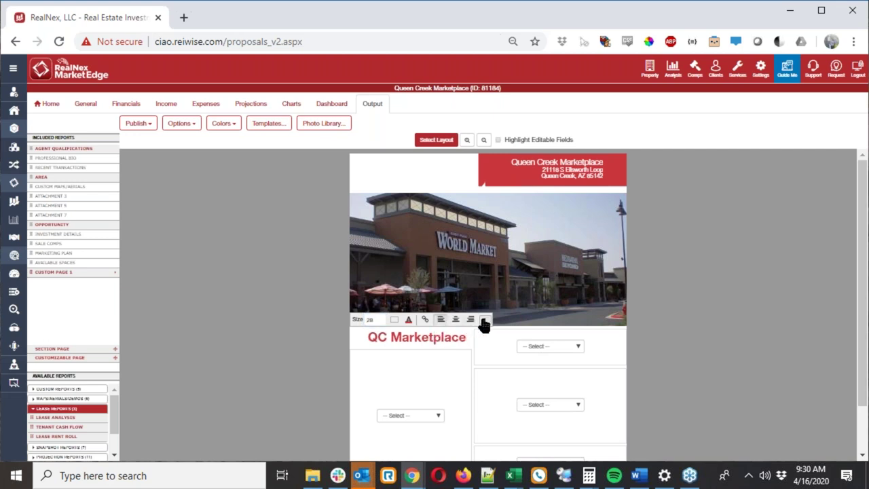
Give the QC Marketplace heading a near-black #1F1F1F background with white text.
left_click(484, 320)
left_click(485, 320)
left_click(409, 322)
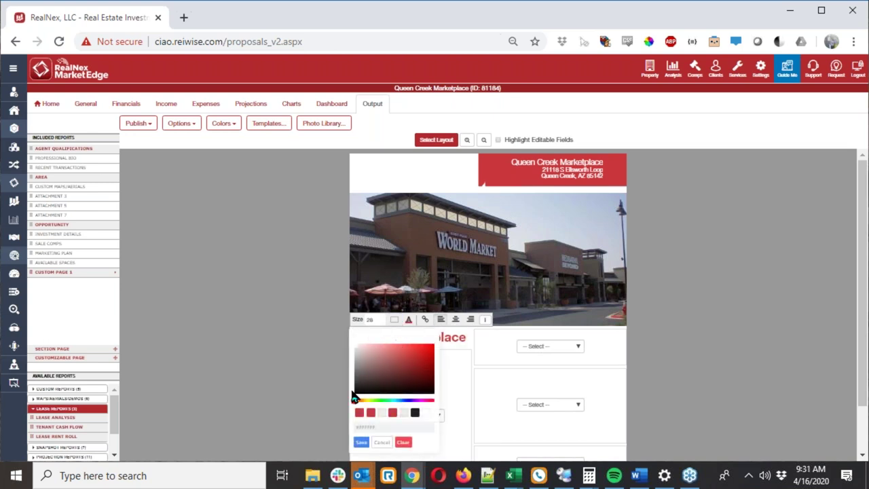
left_click(415, 412)
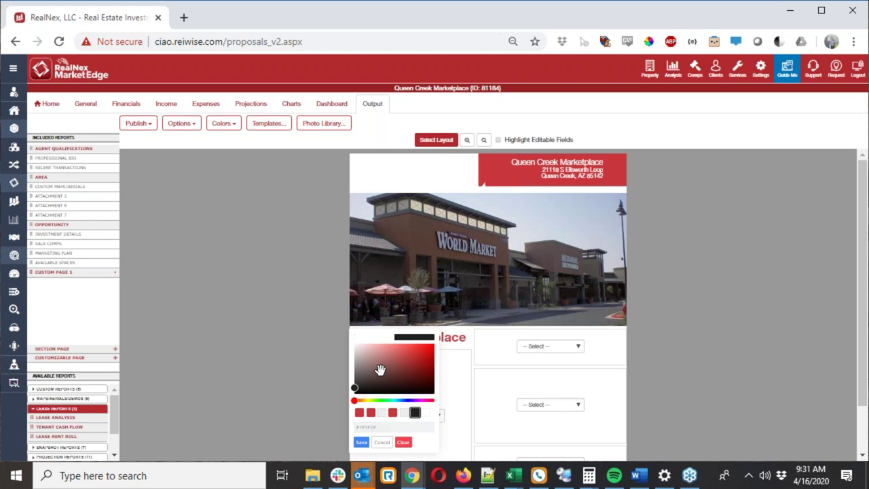
left_click(371, 442)
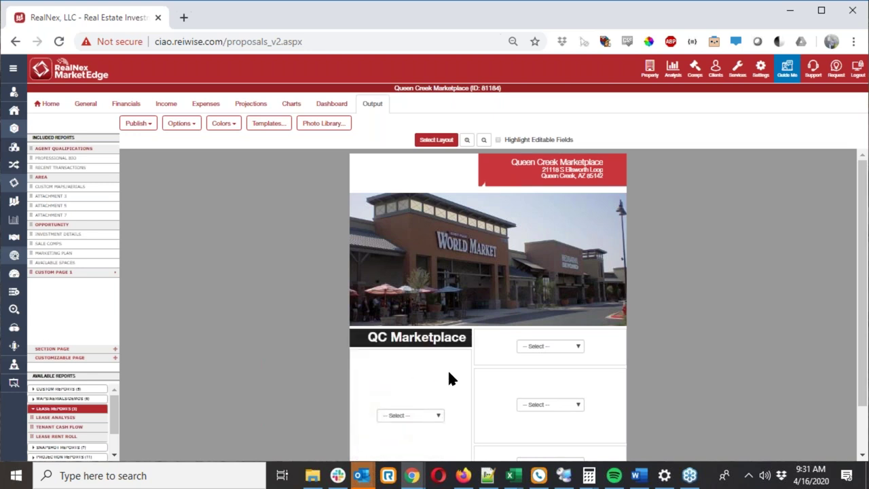
Set the section beside the QC Marketplace heading to Photo and close the photo picker without choosing a picture.
left_click(461, 335)
left_click(485, 320)
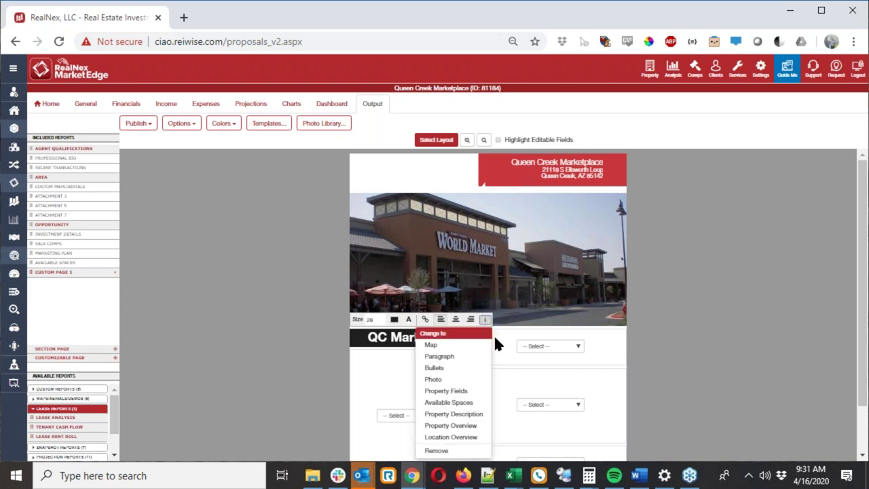
left_click(550, 347)
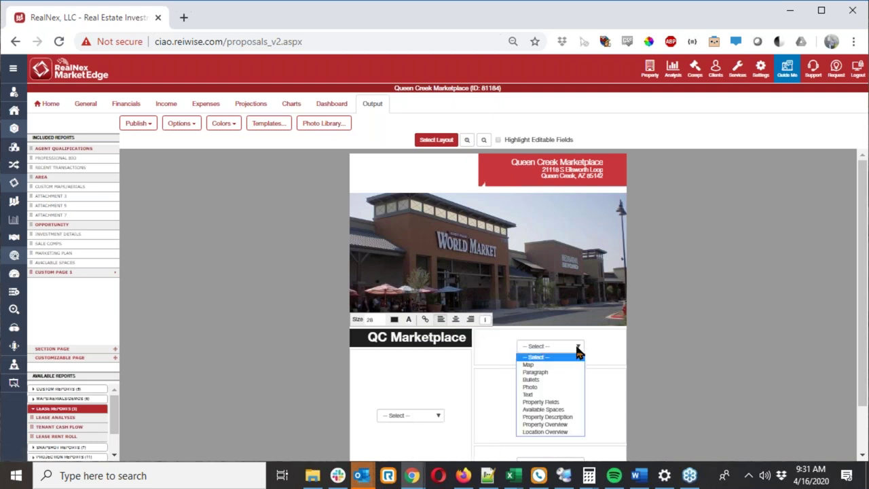
left_click(550, 387)
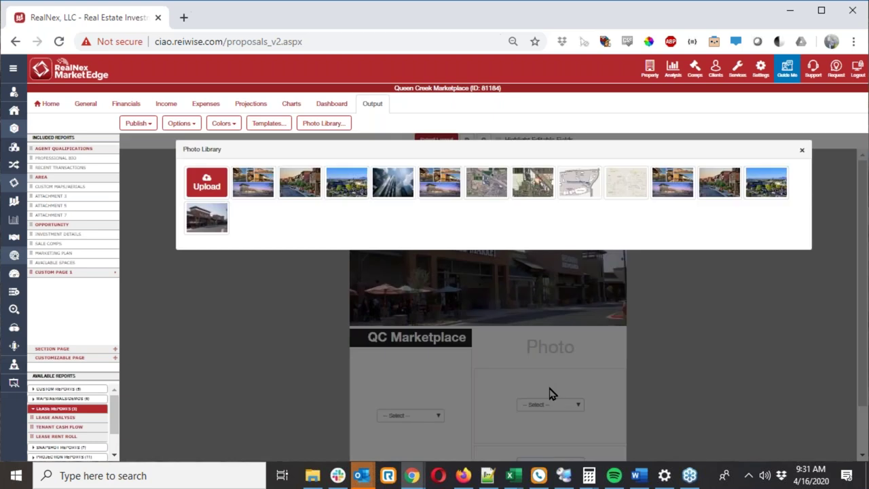
left_click(802, 150)
Look through the saved photos and company logos in the Photo and Logo Library.
left_click(316, 126)
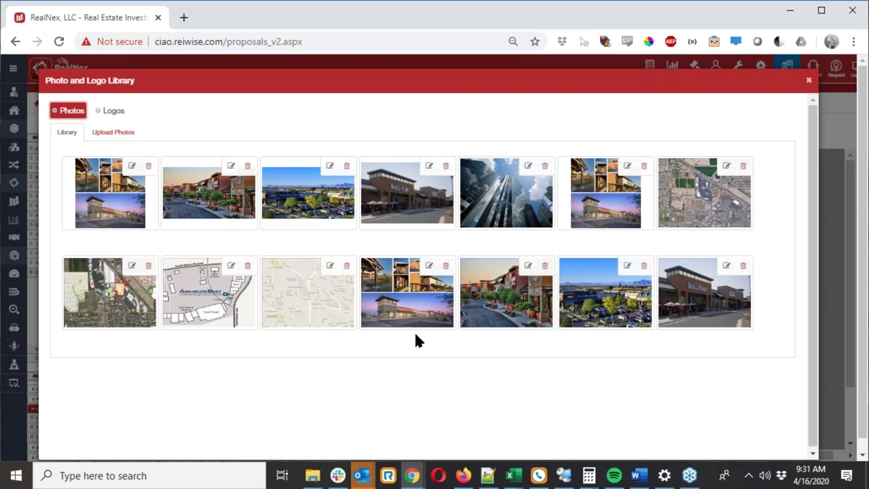
left_click(106, 111)
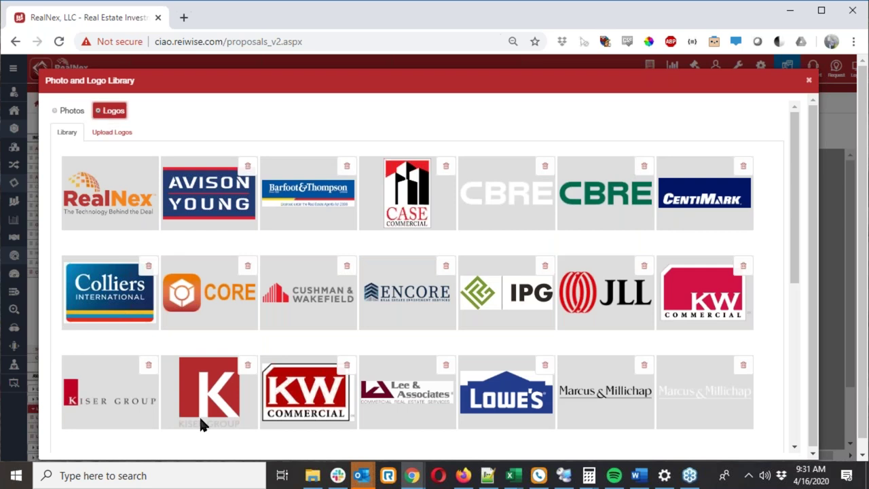
scroll(230, 428, "down", 5)
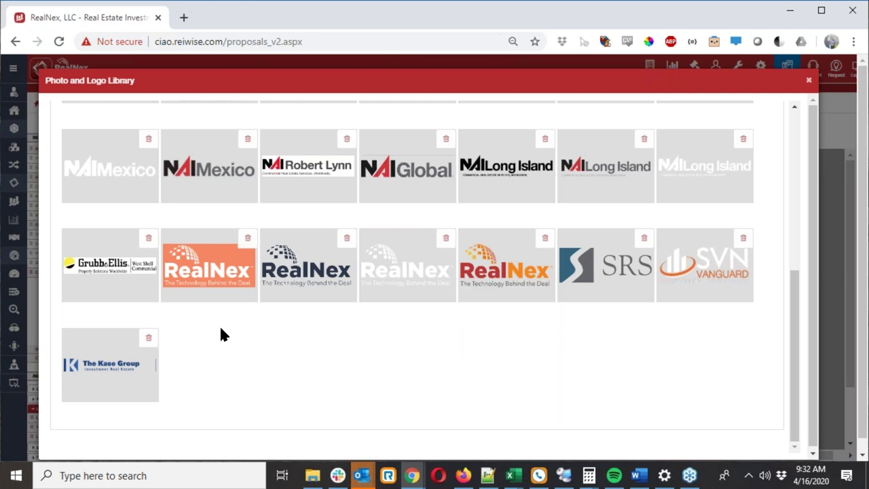
scroll(240, 314, "up", 10)
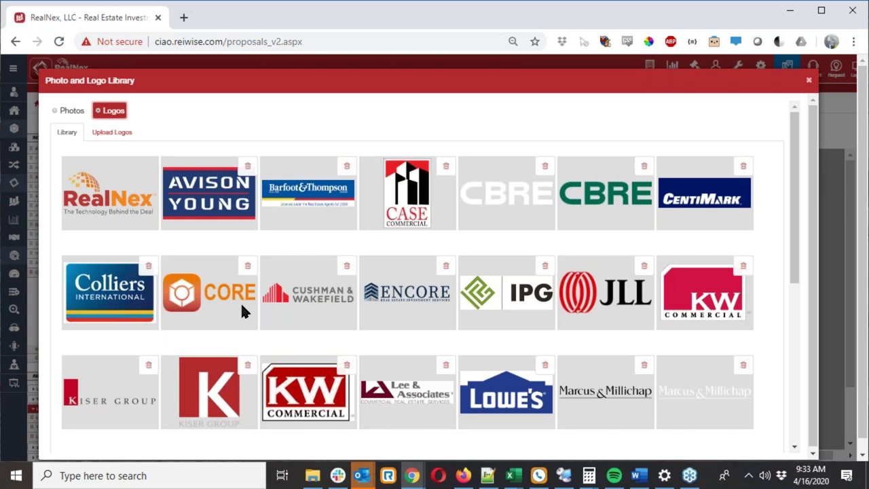
left_click(808, 81)
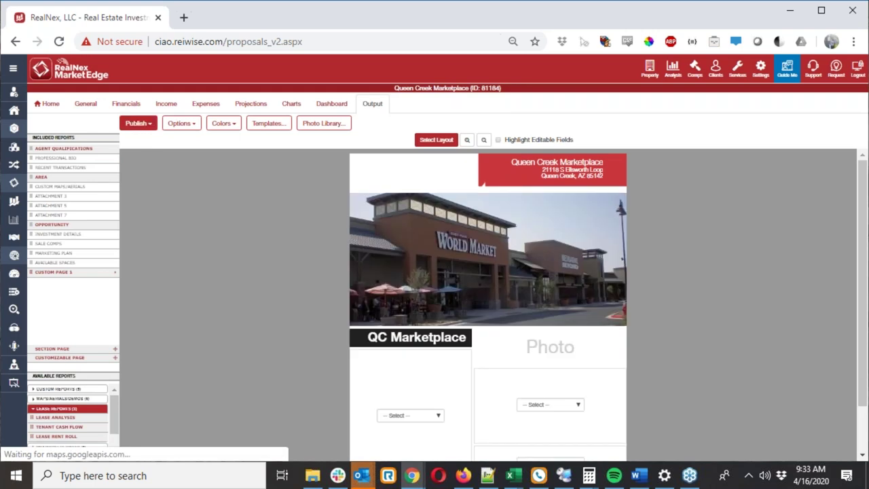
Preview the proposal and page through it to the Section II Area spread.
left_click(138, 123)
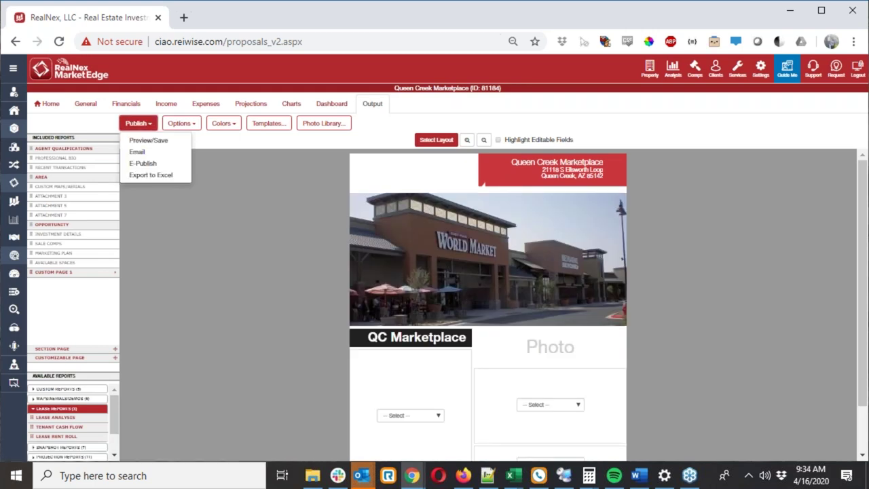
left_click(150, 141)
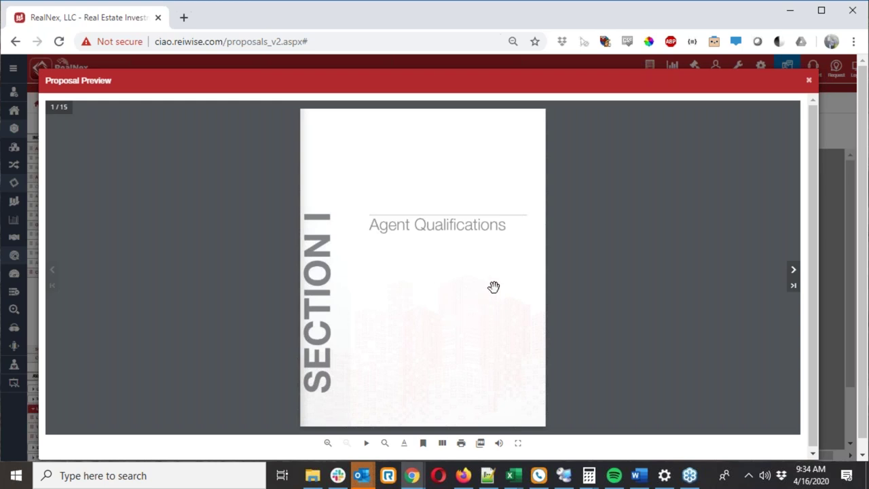
left_click(794, 273)
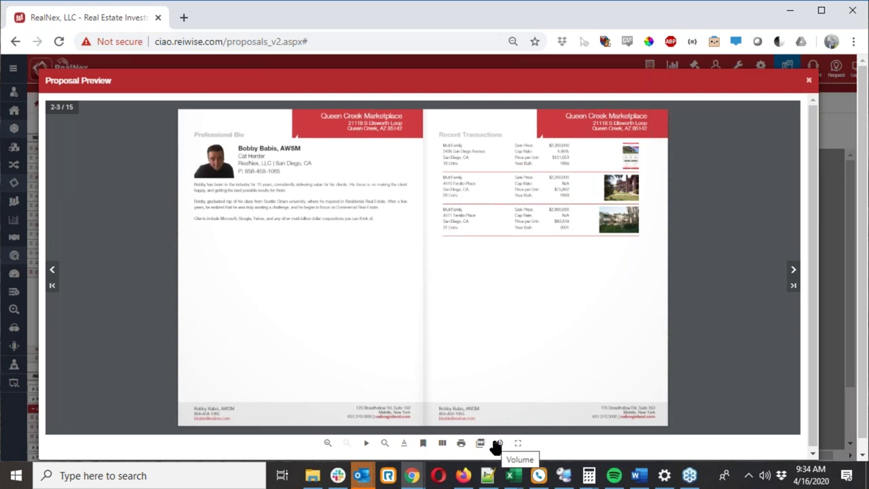
left_click(794, 273)
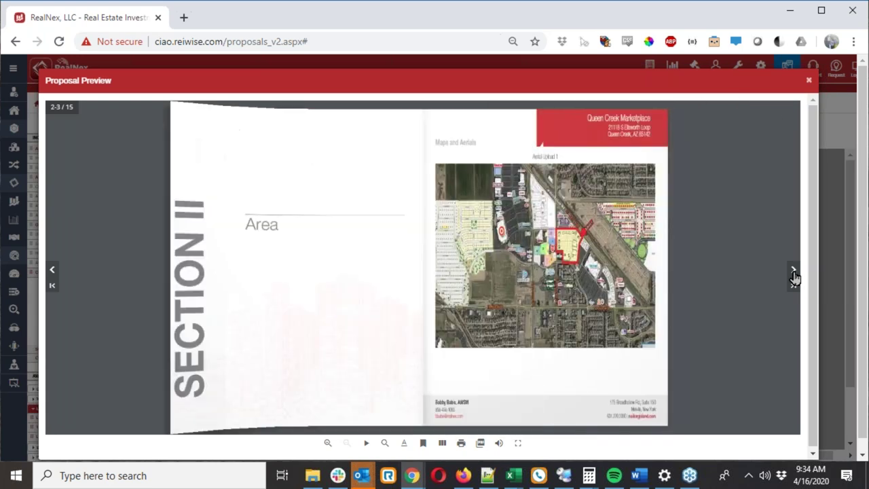
left_click(403, 443)
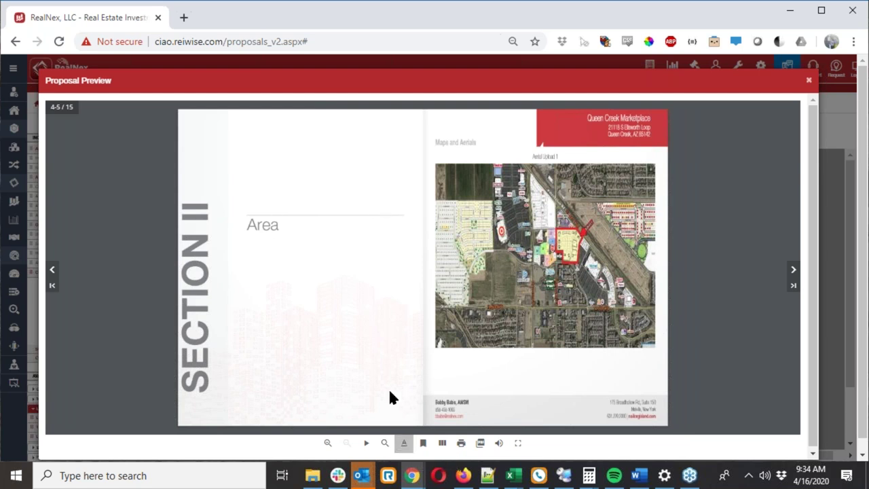
Download the previewed proposal as a PDF and close the preview.
left_click(480, 445)
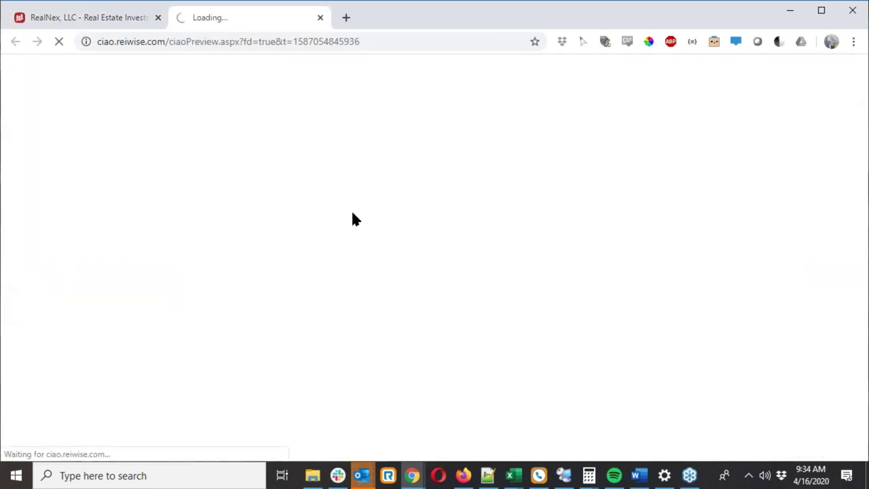
left_click(107, 22)
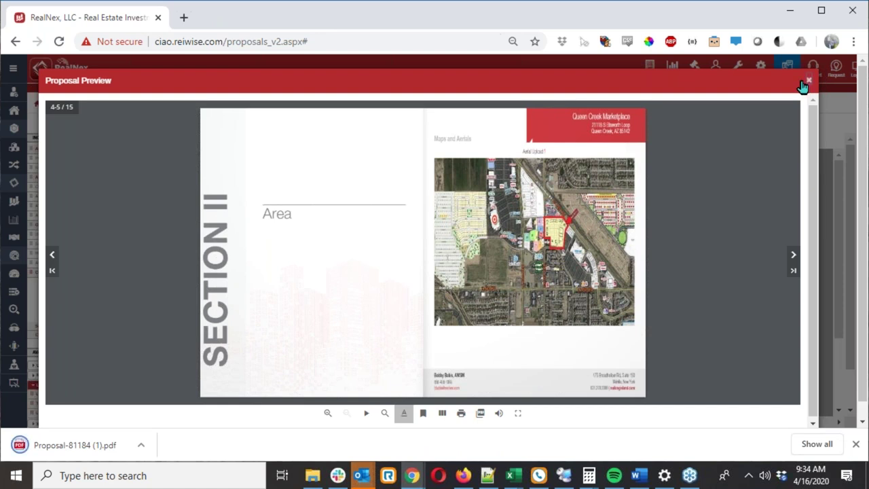
left_click(808, 83)
E-publish the proposal, view the online publication, and return to the proposal editor.
left_click(150, 130)
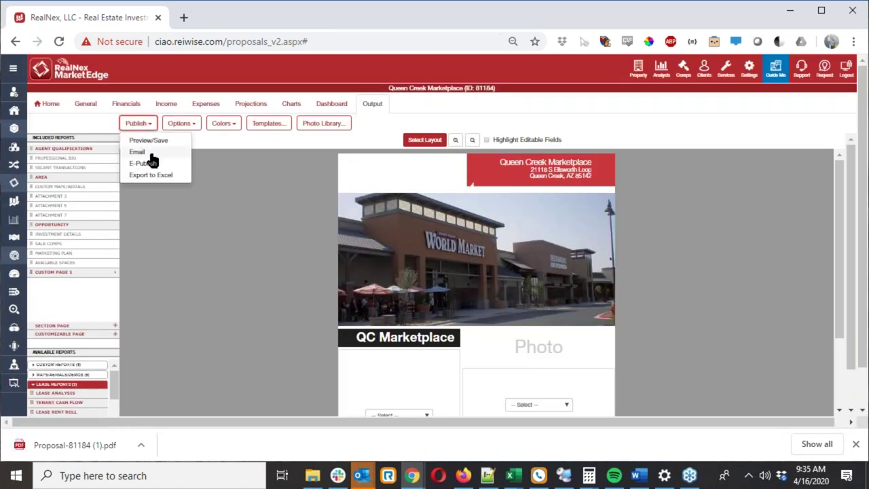
left_click(144, 164)
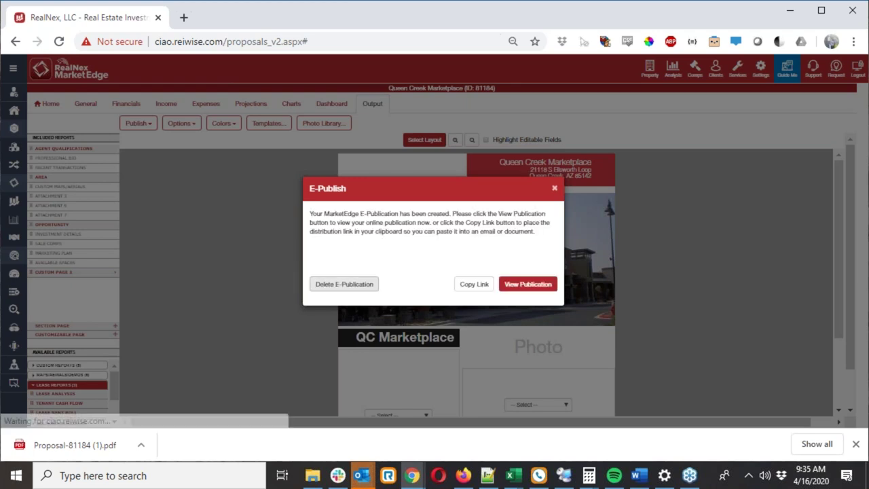
left_click(535, 292)
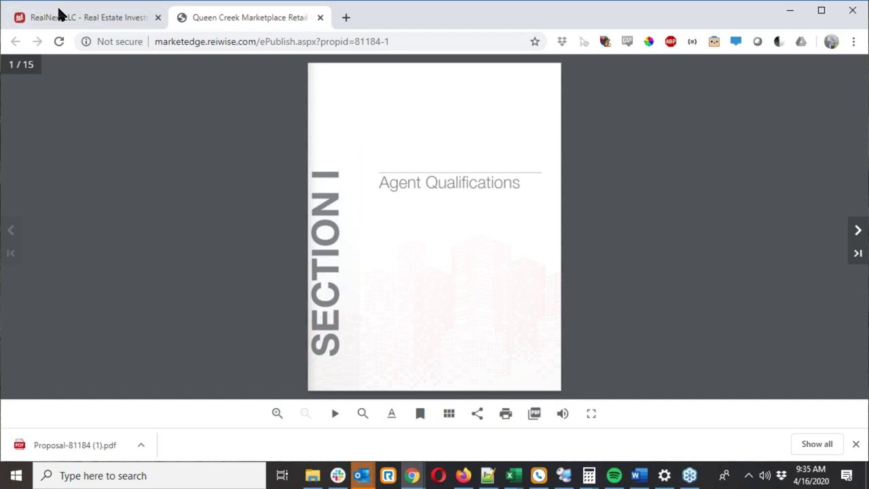
left_click(96, 19)
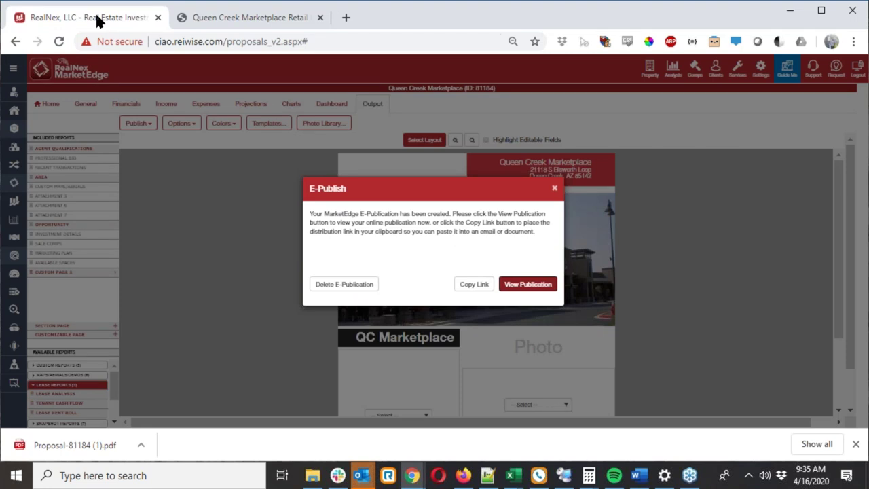
left_click(555, 190)
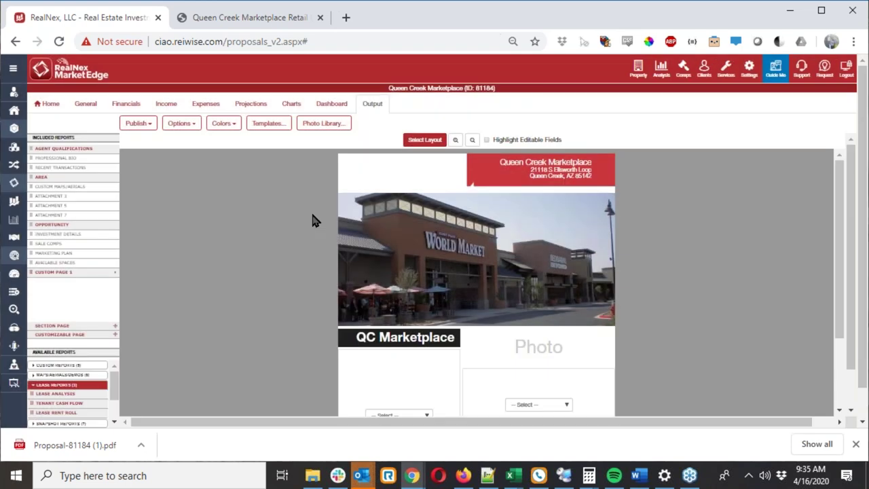
left_click(149, 127)
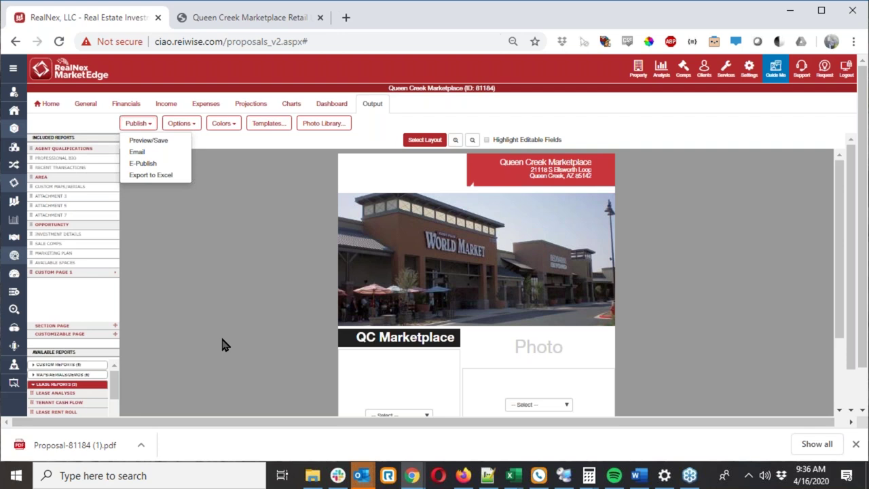
left_click(85, 159)
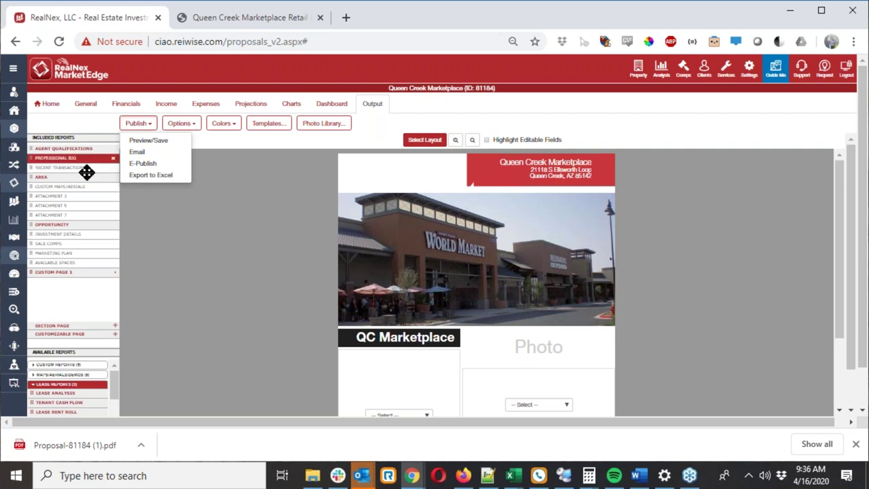
scroll(86, 312, "down", 1)
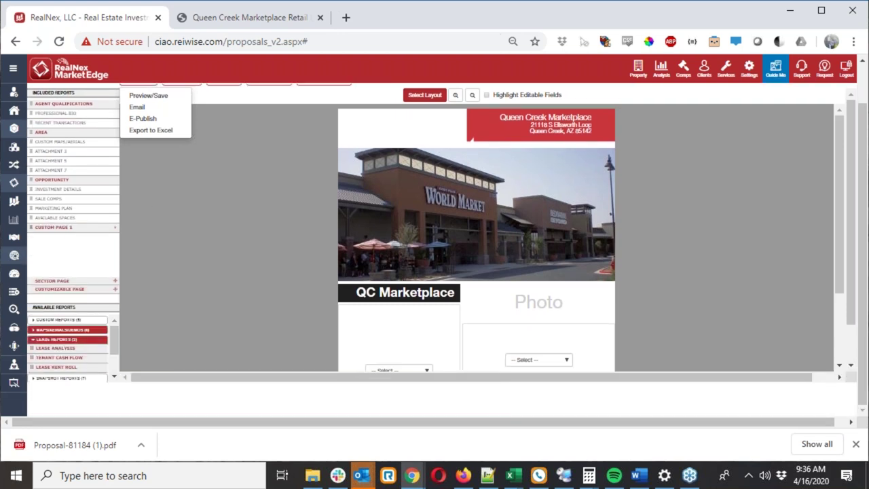
scroll(284, 223, "up", 1)
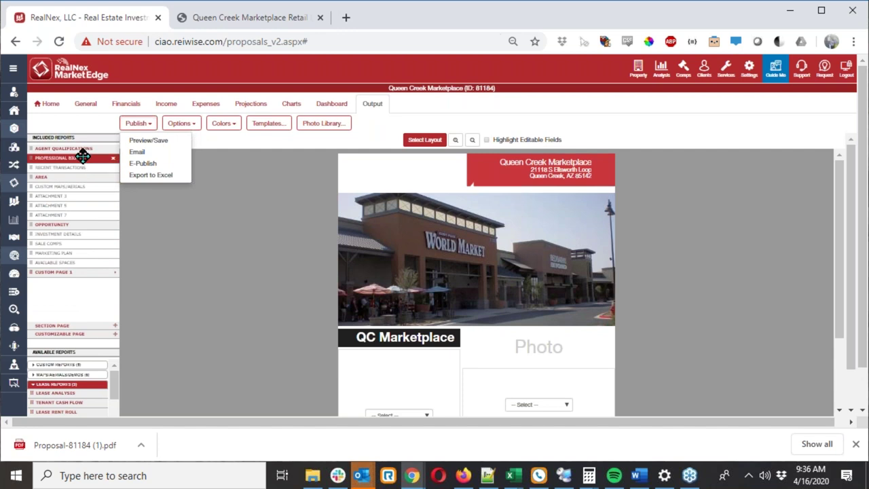
left_click(82, 149)
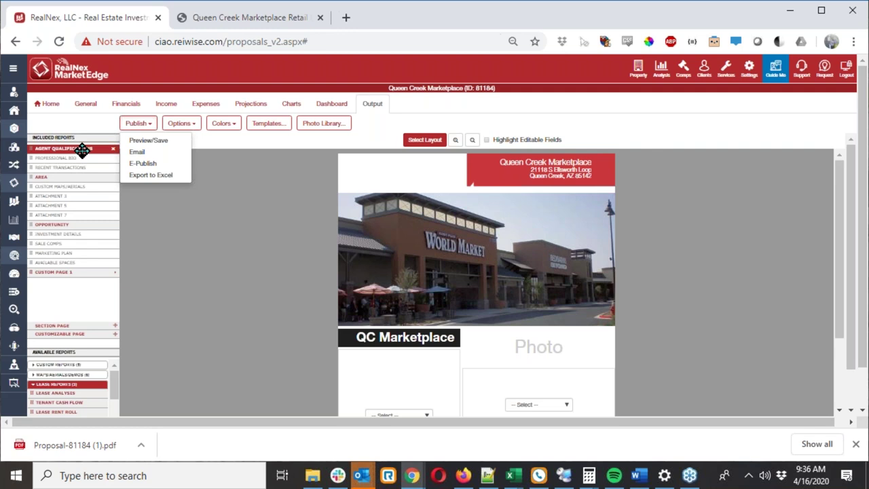
Load the saved template named New Template into the proposal.
left_click(285, 123)
left_click(447, 247)
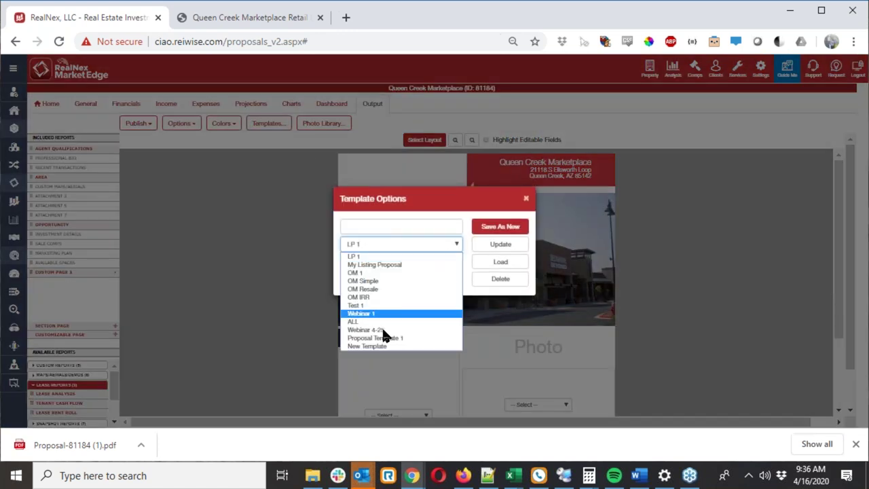
left_click(382, 351)
left_click(500, 263)
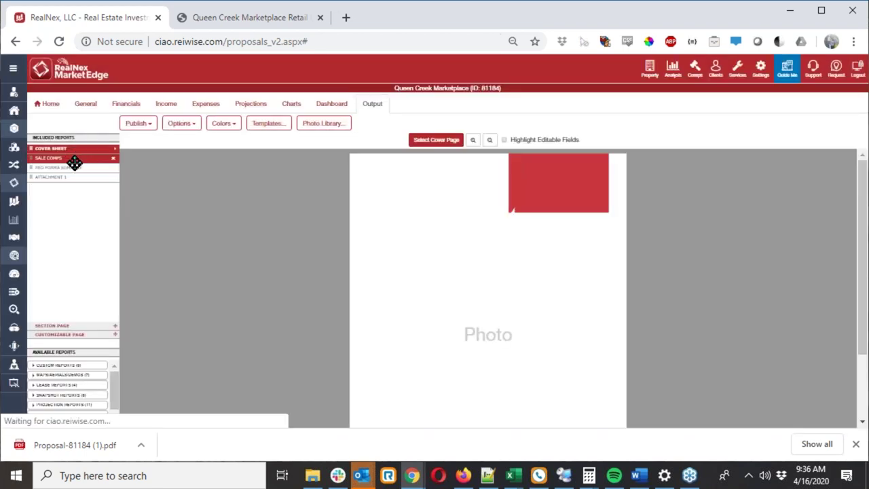
Remove Sale Comps, Pro Forma Summary and Attachment 1 from the included reports, keeping only the cover sheet.
left_click(76, 158)
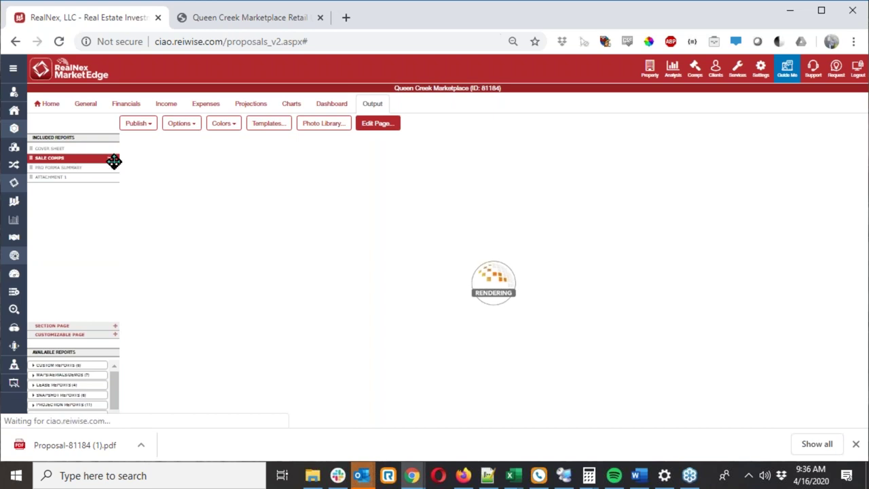
left_click(109, 158)
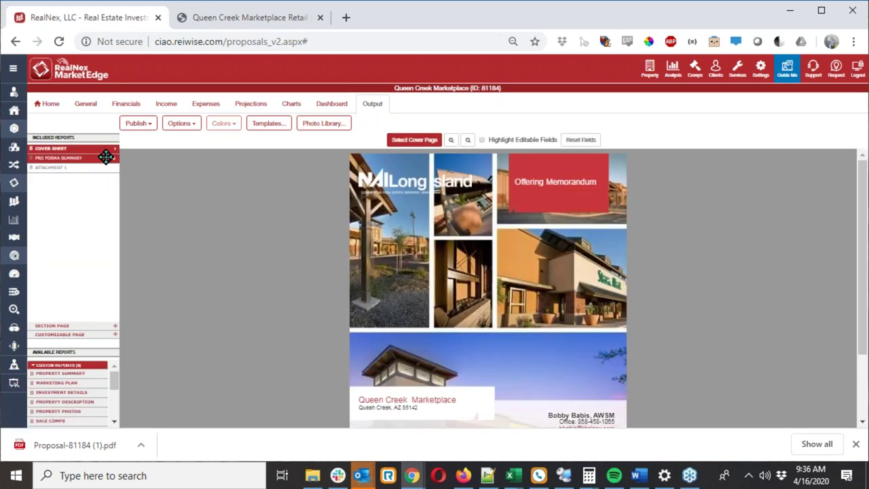
left_click(112, 158)
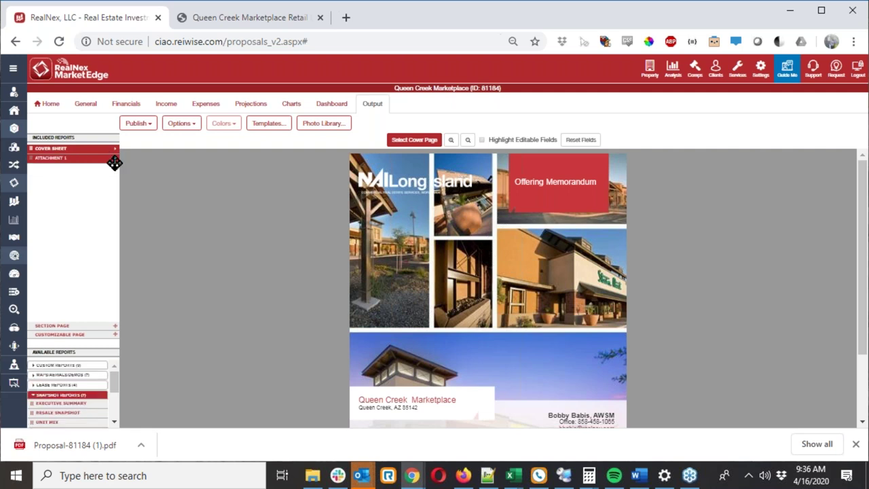
left_click(114, 159)
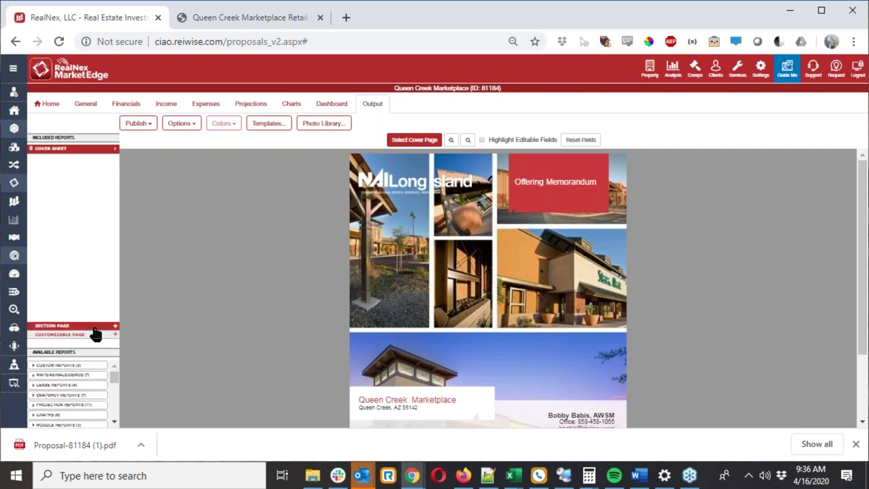
Add the Demographics report from Maps/Aerials/Demos below the cover sheet and review its map and data tables.
left_click(79, 377)
scroll(75, 397, "down", 2)
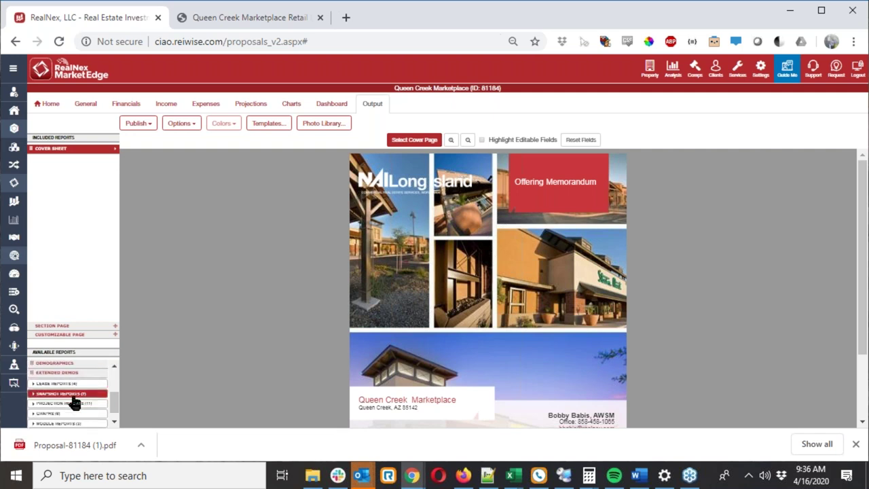
left_click_drag(66, 361, 71, 163)
left_click(79, 159)
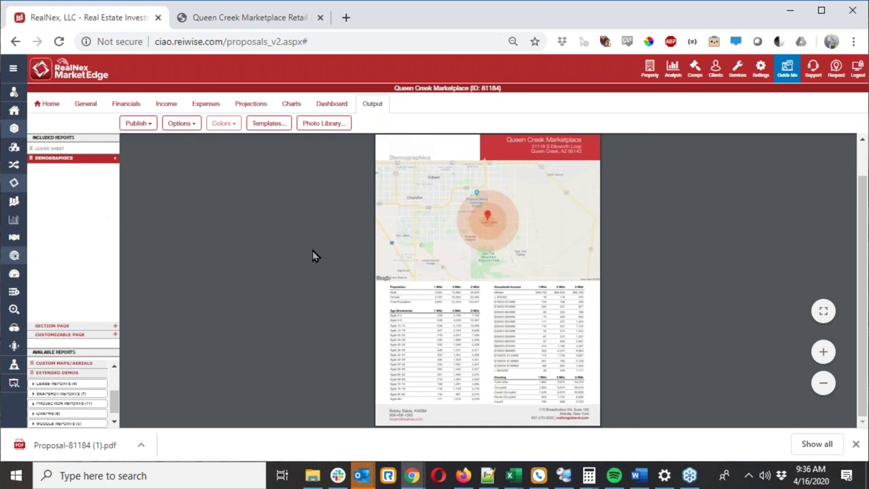
scroll(409, 241, "up", 2)
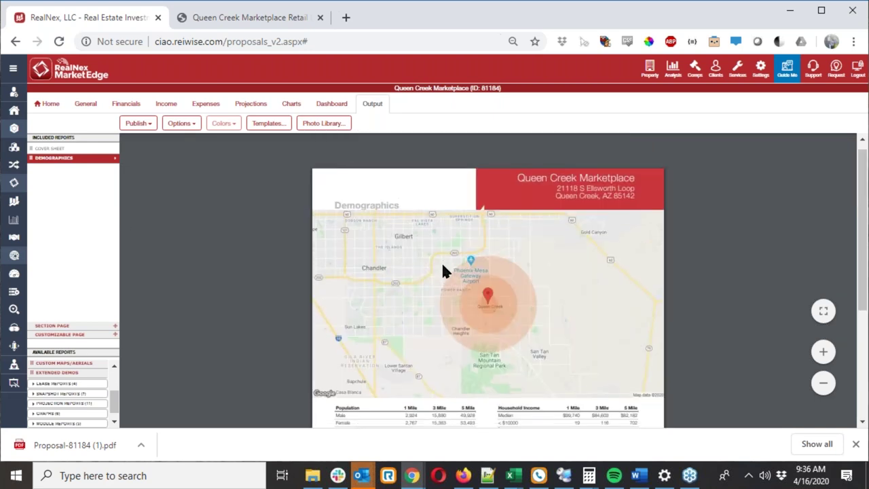
scroll(442, 271, "down", 5)
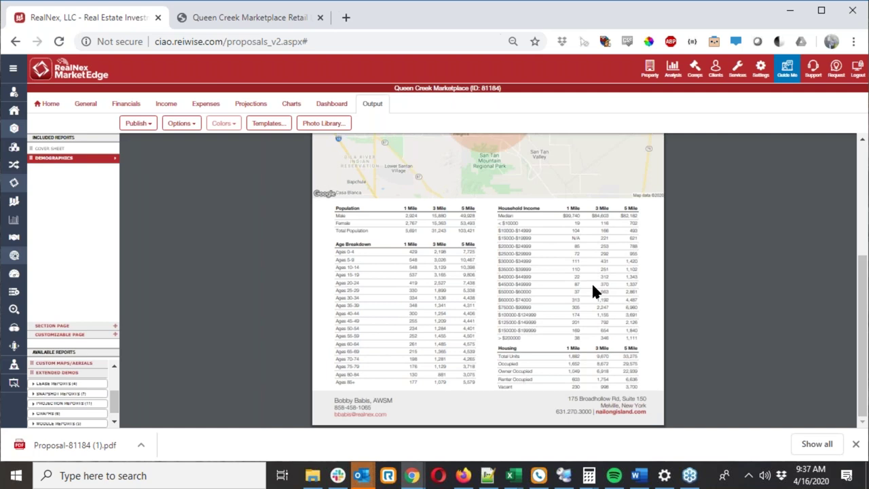
Add Attachment 1 from the PDF attachments to the included reports below Demographics and display its page.
scroll(74, 388, "down", 1)
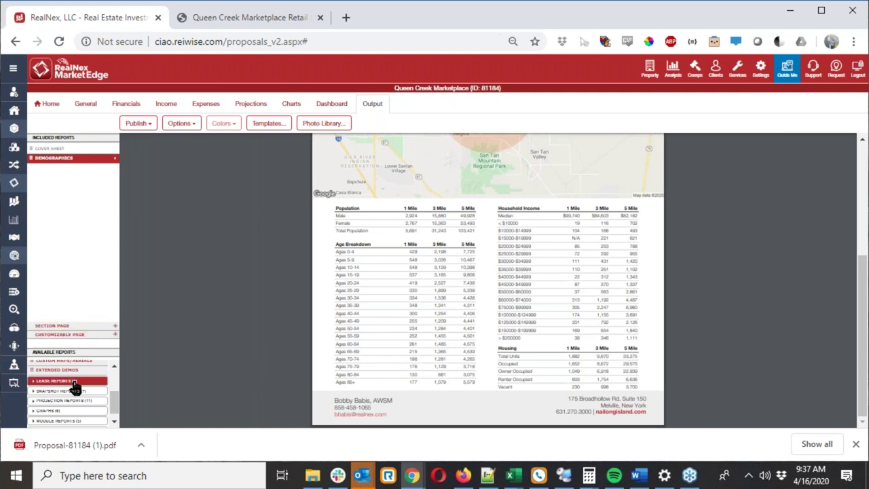
left_click(78, 424)
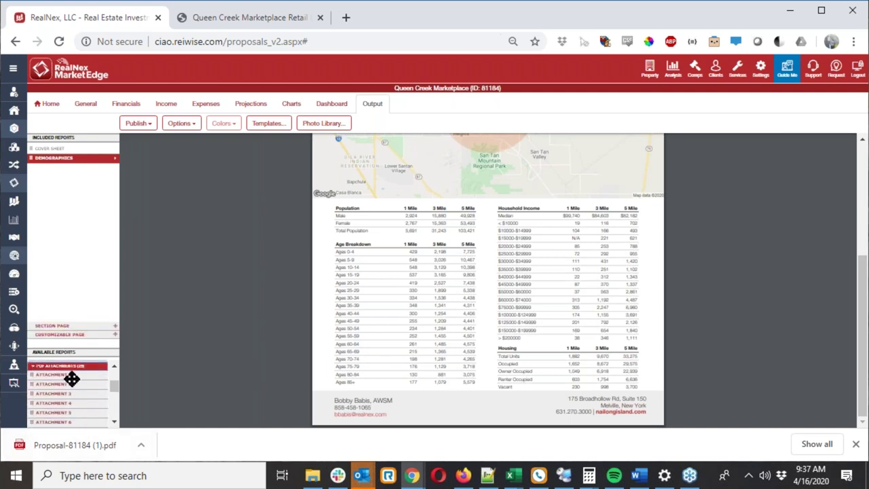
left_click_drag(71, 377, 72, 167)
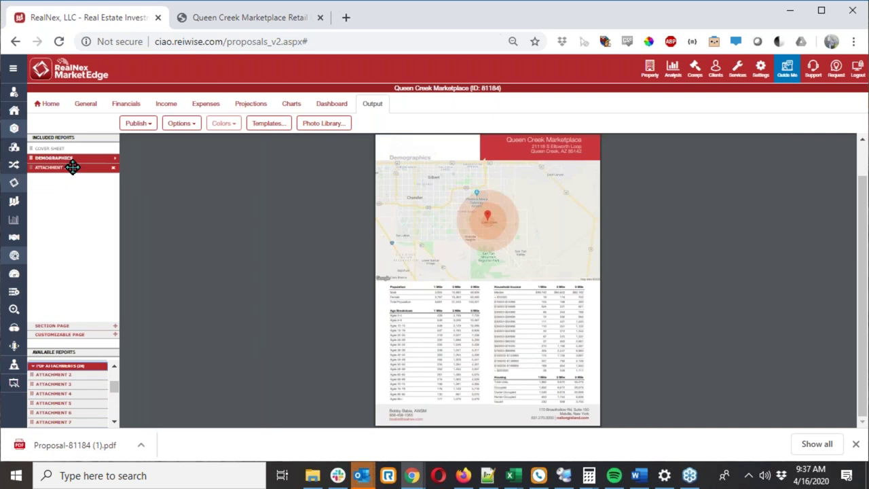
left_click(76, 168)
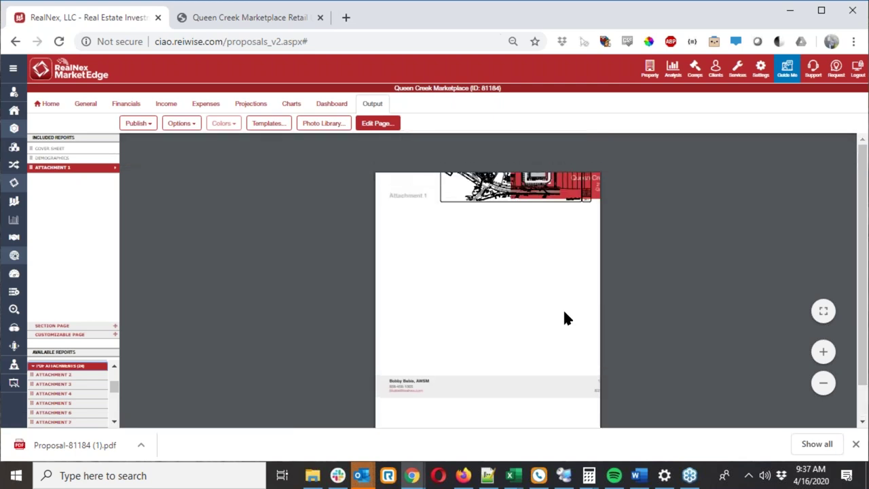
scroll(565, 317, "down", 1)
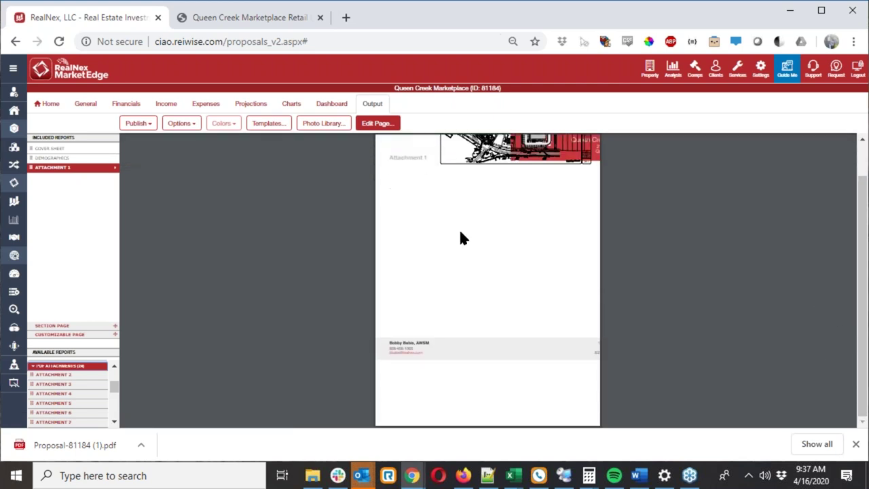
left_click(367, 124)
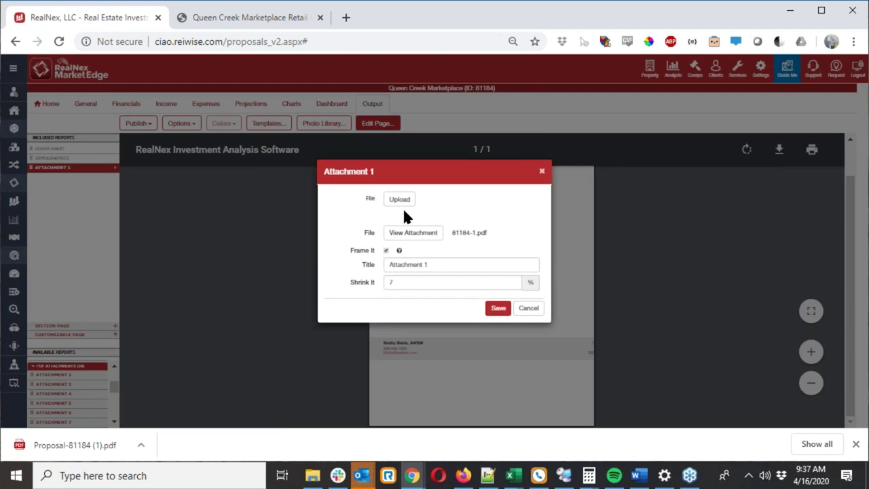
left_click(399, 199)
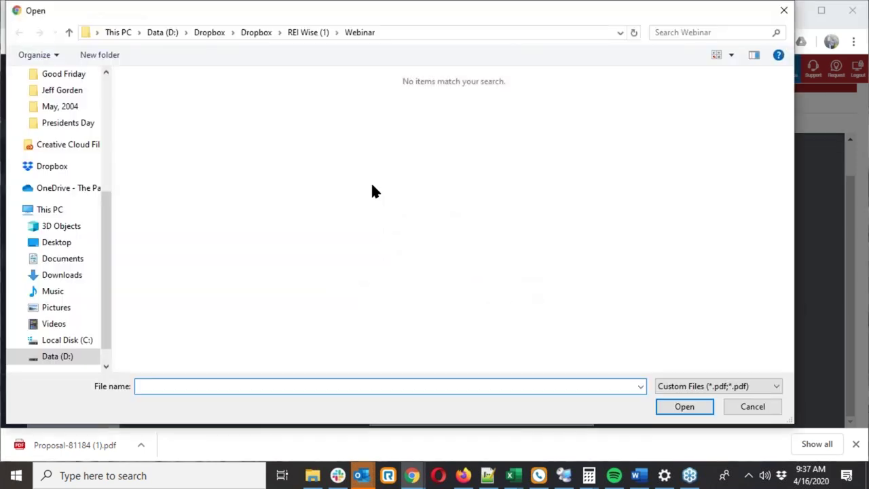
left_click(58, 276)
double_click(219, 114)
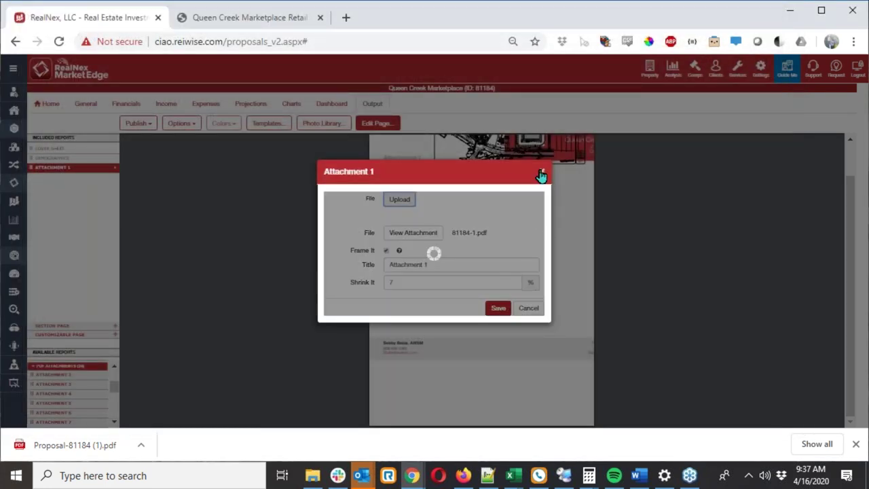
left_click(541, 175)
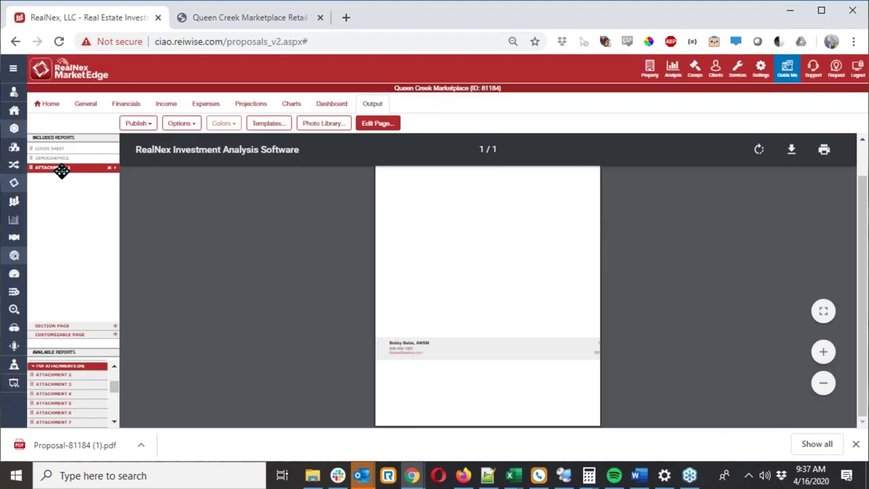
Upload mrProjectLeadResult.pdf from Downloads as the file for Attachment 1, turn off Frame It, and save.
left_click(393, 128)
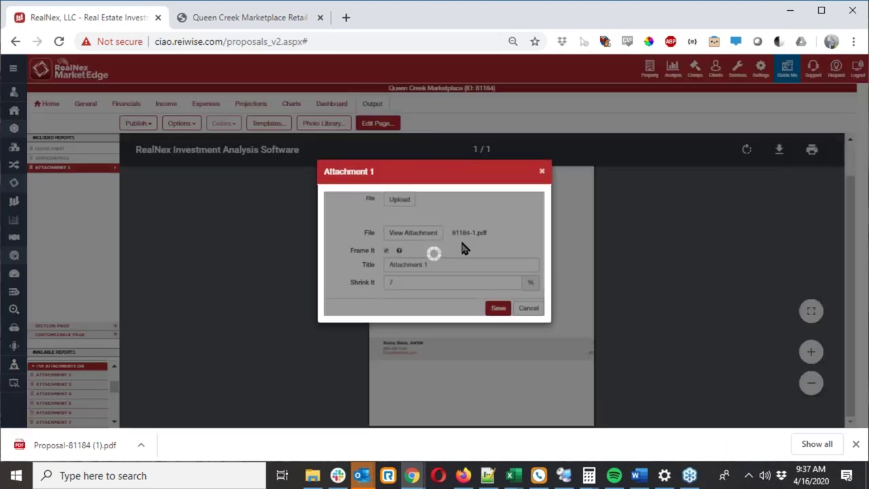
left_click(400, 199)
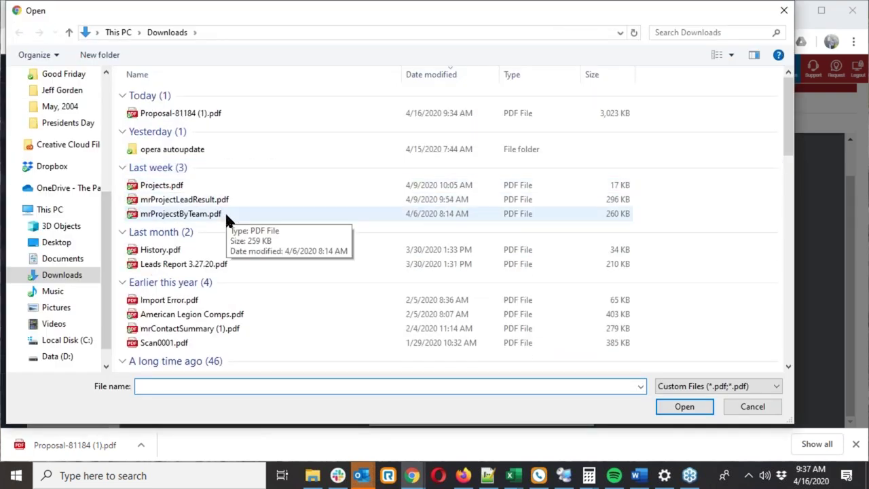
double_click(204, 199)
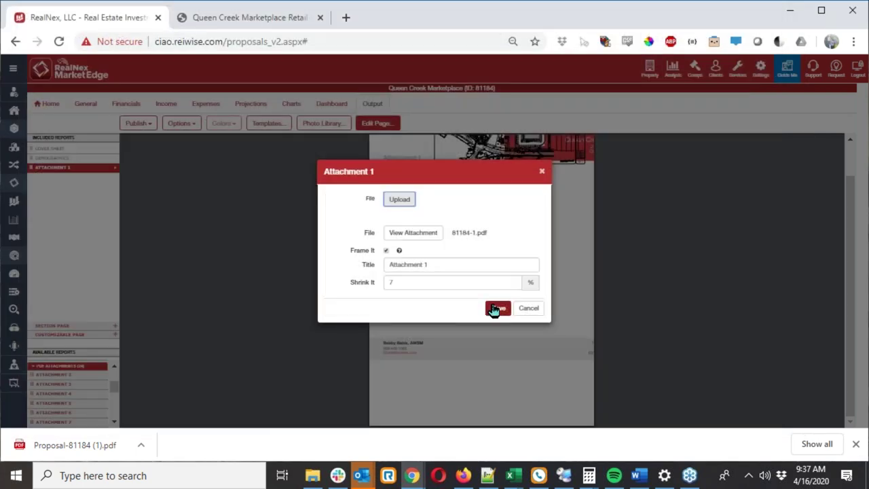
left_click(385, 251)
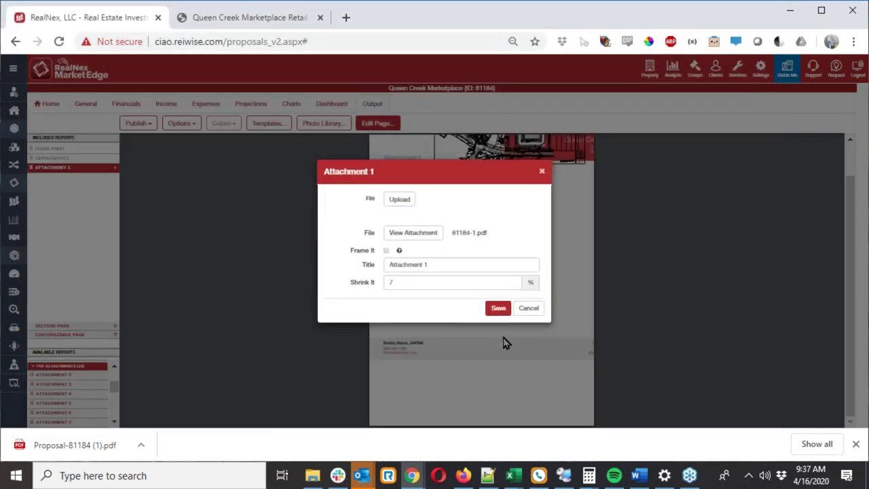
left_click(501, 309)
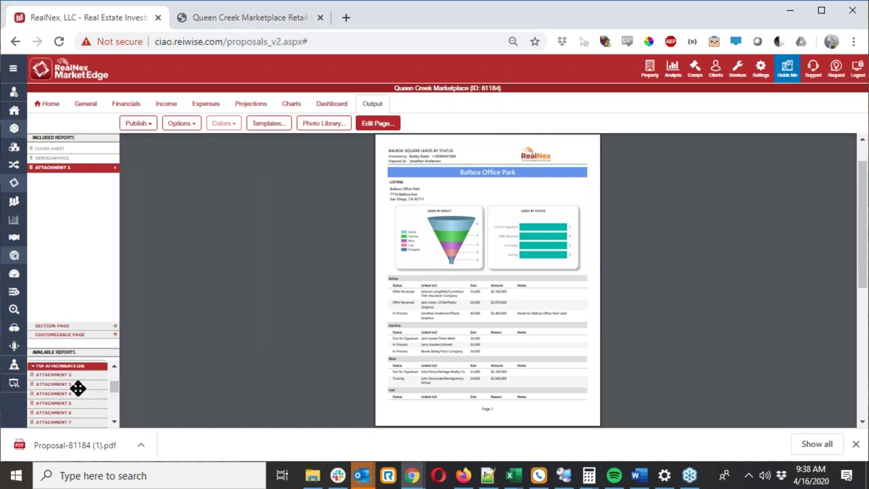
Add the Marketing Plan custom report below Attachment 1 and review its schedule at a larger browser zoom.
scroll(78, 388, "up", 3)
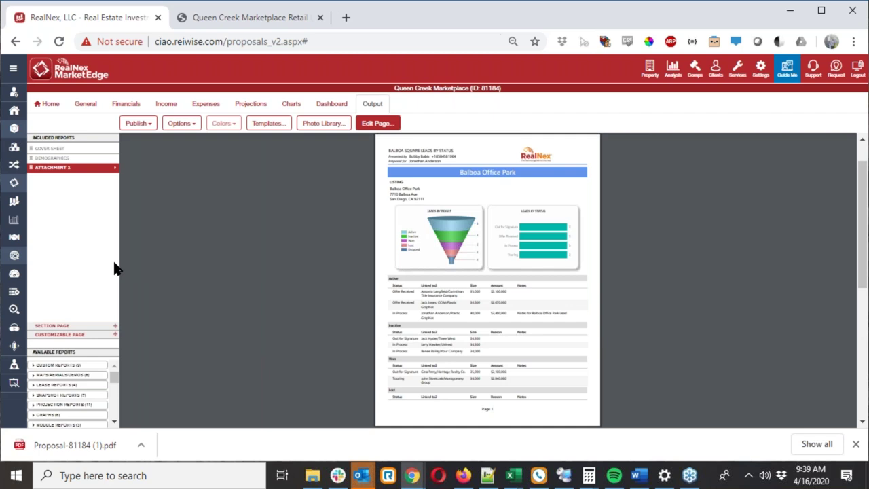
left_click(59, 367)
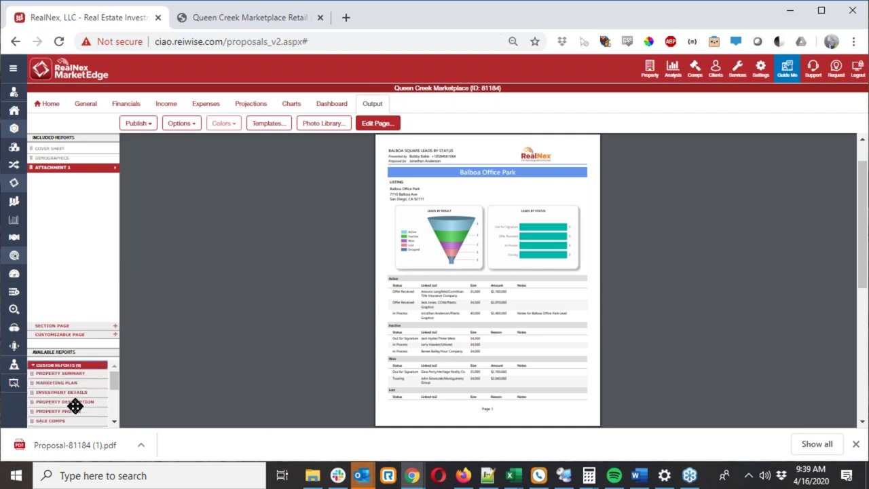
left_click_drag(70, 385, 70, 182)
left_click(64, 177)
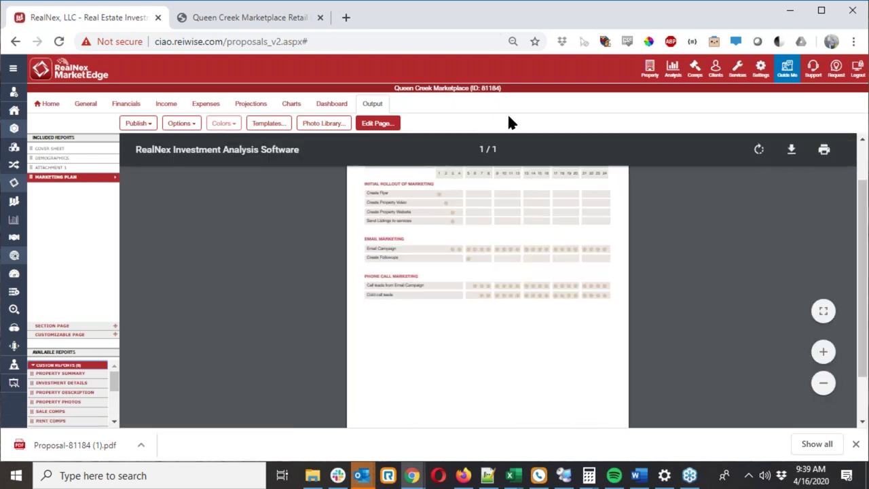
key("ctrl+plus")
key("ctrl+plus")
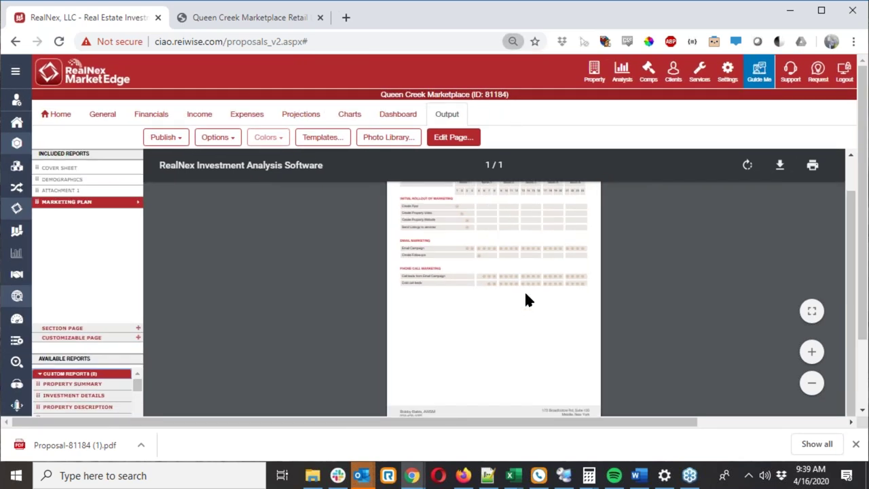
scroll(526, 295, "up", 2)
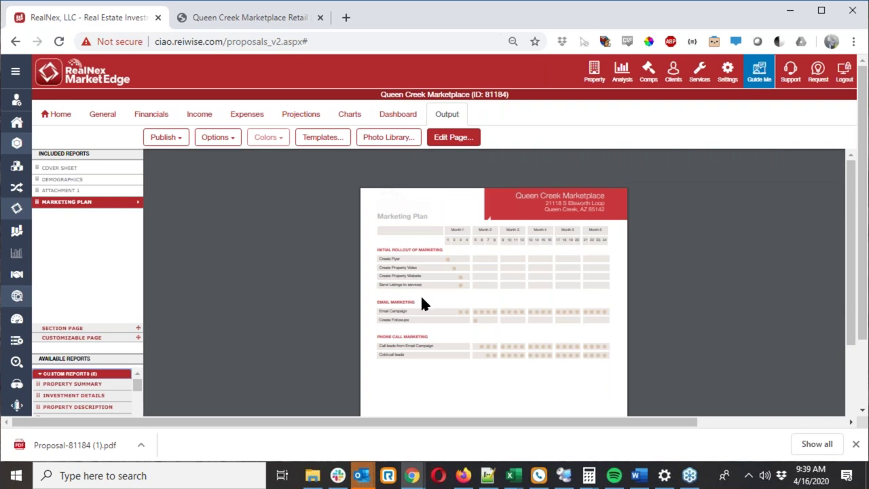
scroll(87, 289, "down", 2)
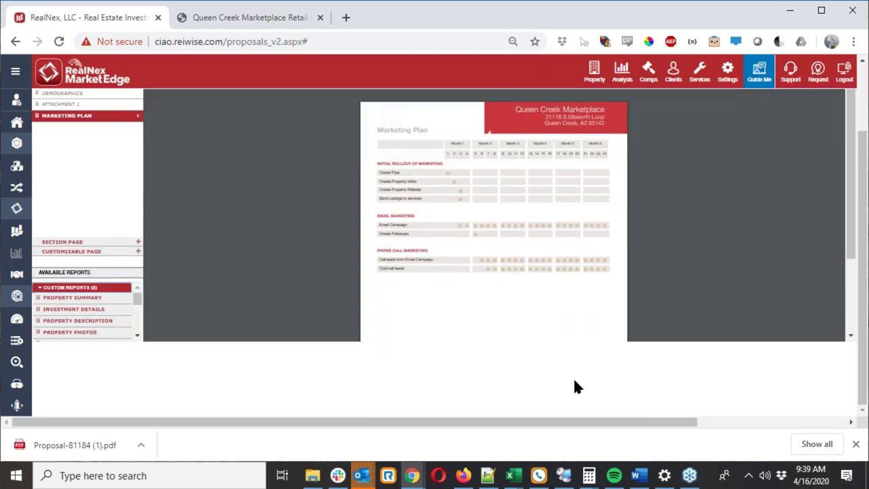
left_click(856, 444)
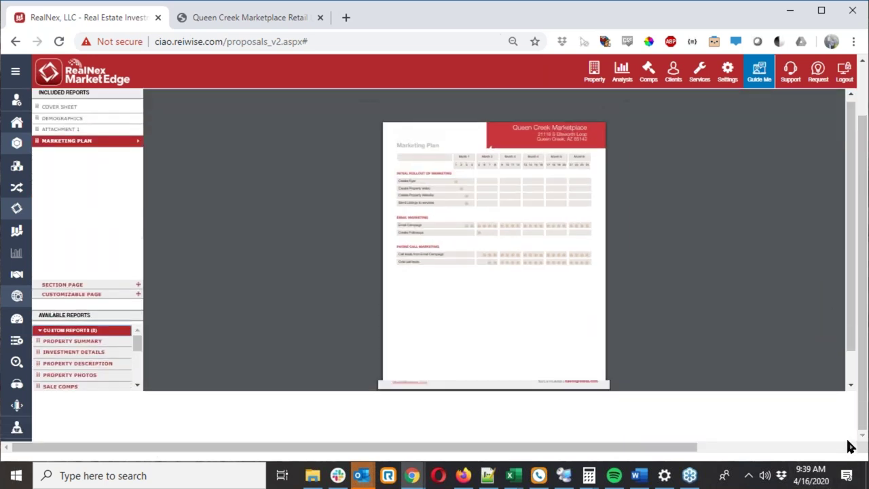
scroll(70, 388, "up", 2)
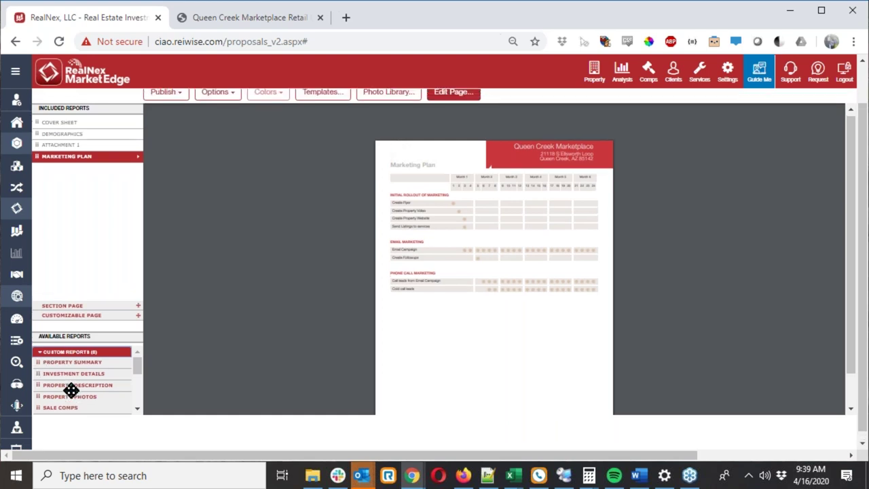
Add the Sale Comps and Investment Details custom reports below Marketing Plan.
scroll(71, 391, "down", 2)
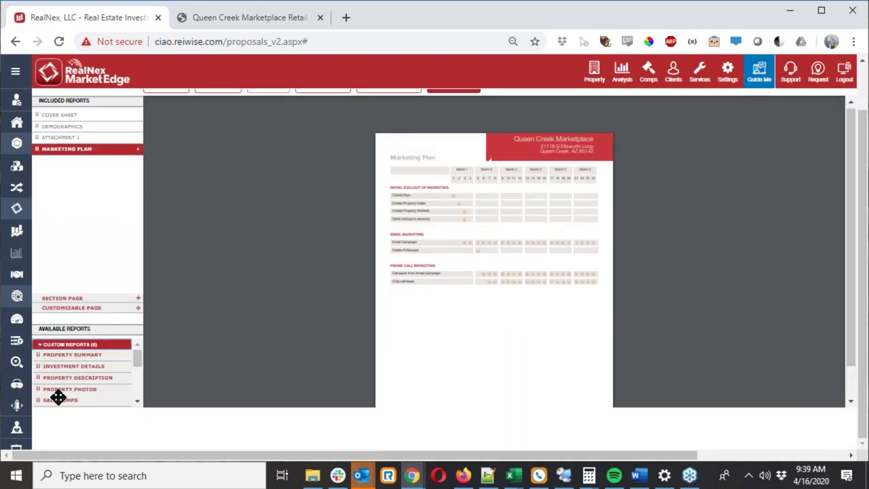
left_click_drag(58, 399, 61, 158)
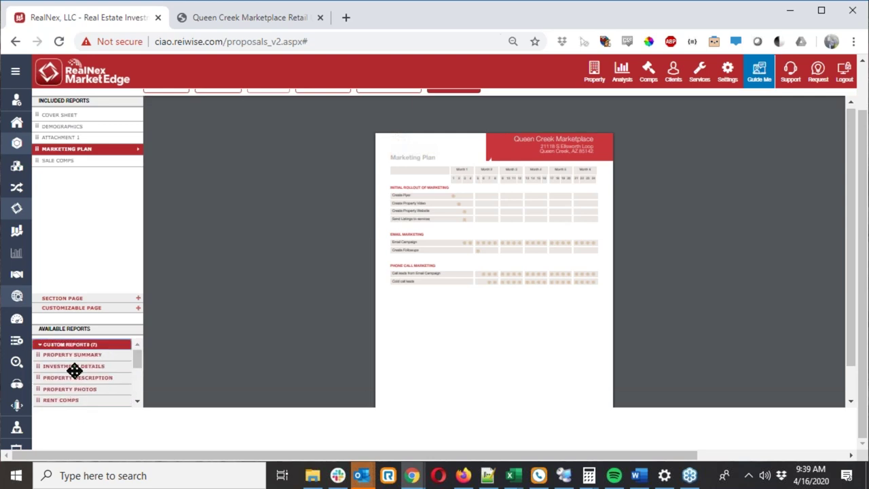
left_click_drag(75, 364, 73, 175)
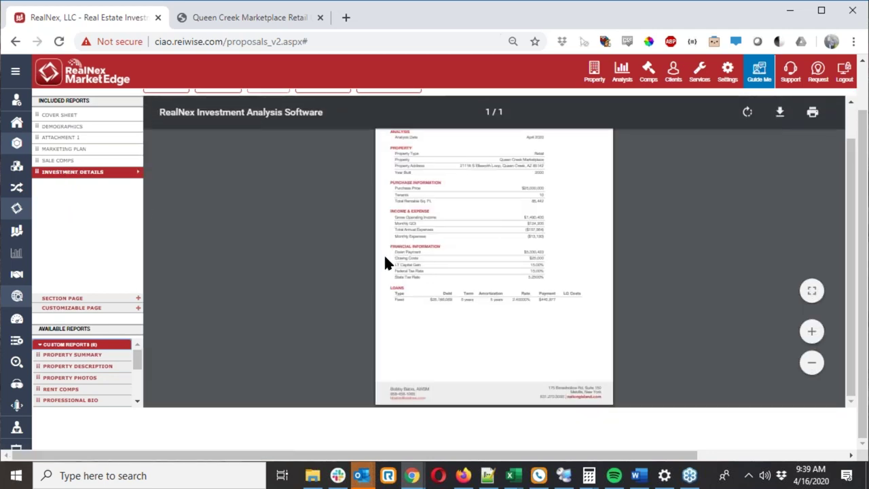
Add the 1270 E Plumb Lane, 1551 S Rainbow Blvd and 123 Main Street comps to the Sale Comps report and save.
left_click(57, 159)
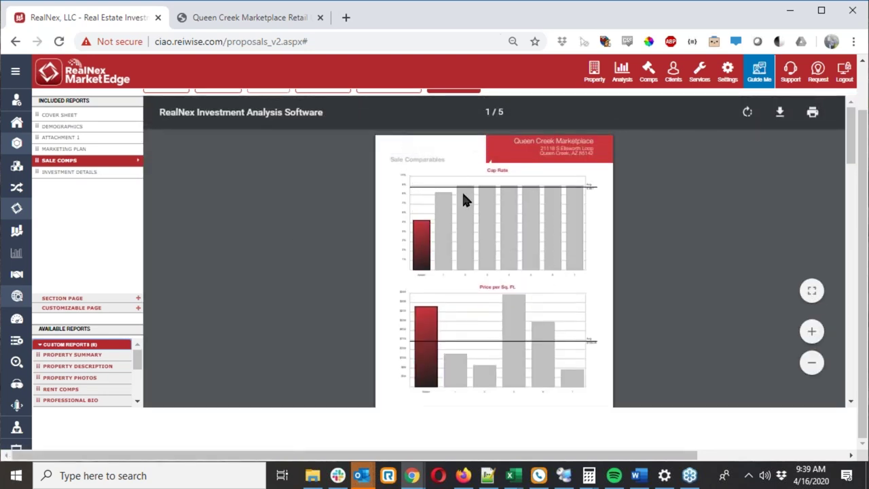
scroll(526, 319, "up", 1)
left_click(465, 139)
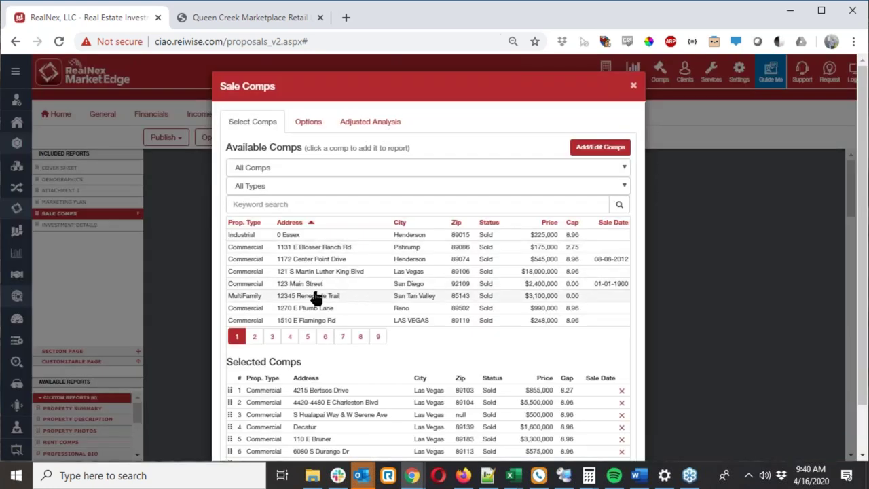
scroll(316, 300, "down", 1)
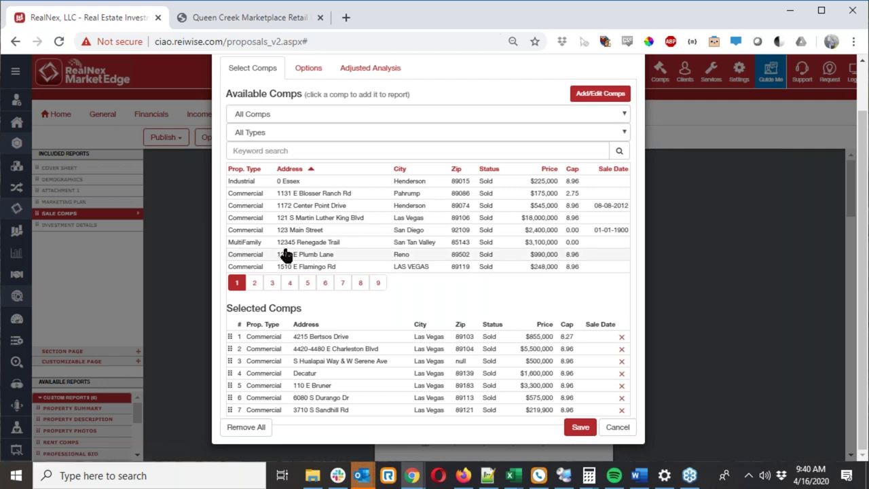
left_click(306, 255)
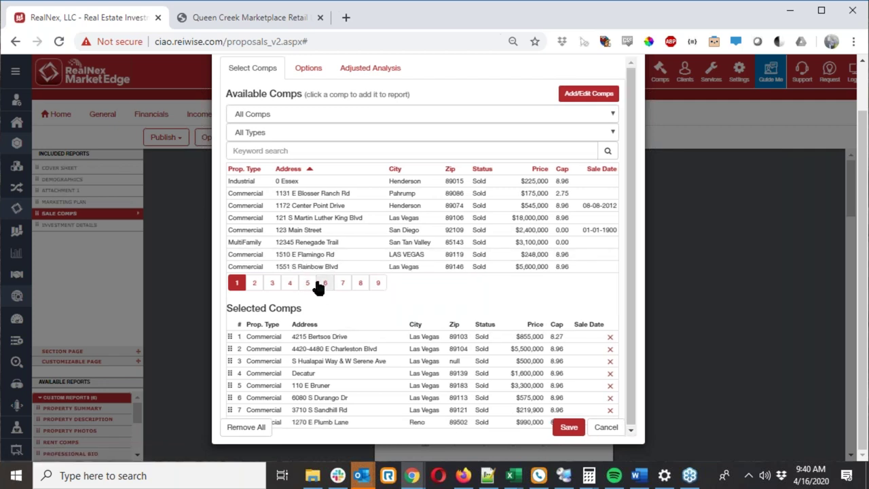
left_click(315, 268)
left_click(317, 233)
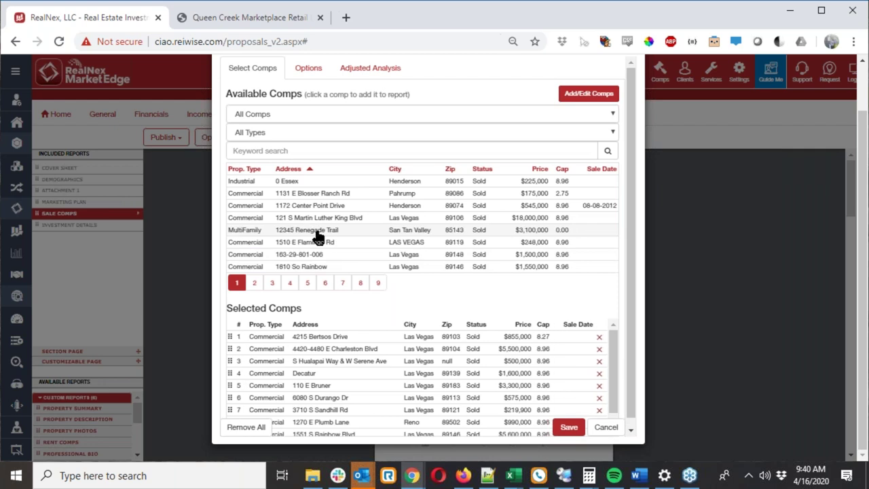
left_click(569, 428)
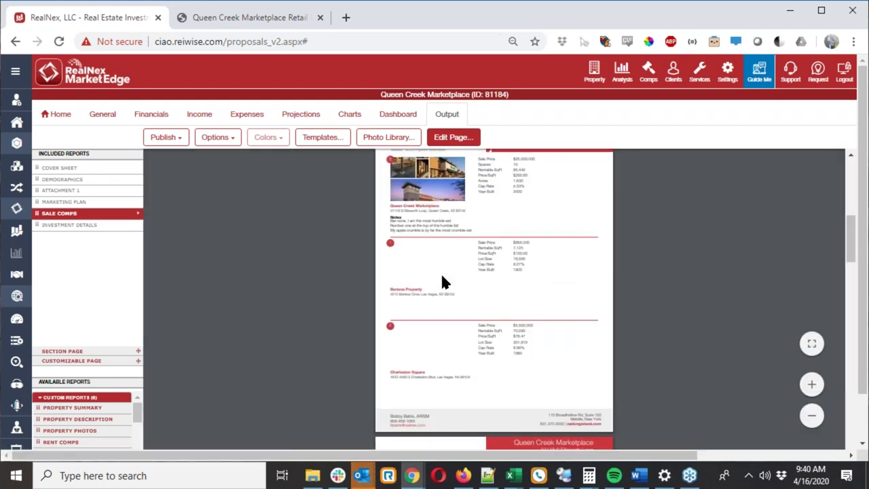
Review the Sale Comps report's property listings and its map of comparable locations.
scroll(440, 273, "up", 2)
scroll(441, 277, "down", 5)
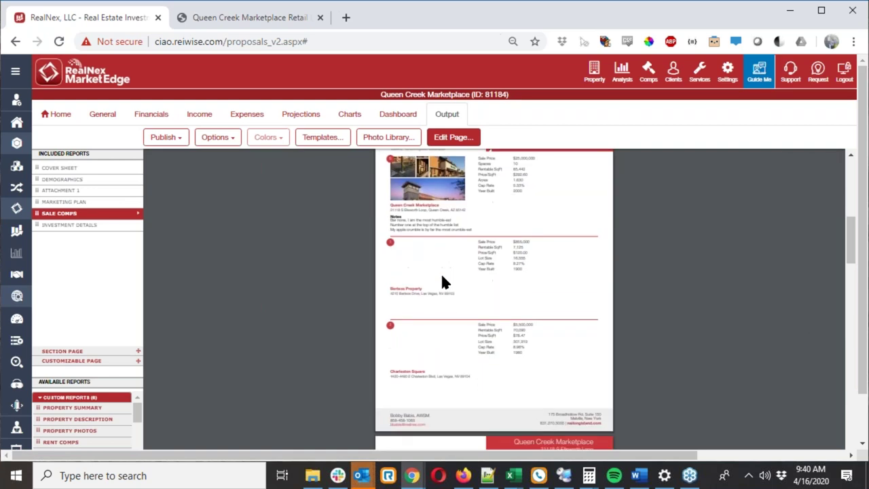
scroll(441, 281, "down", 10)
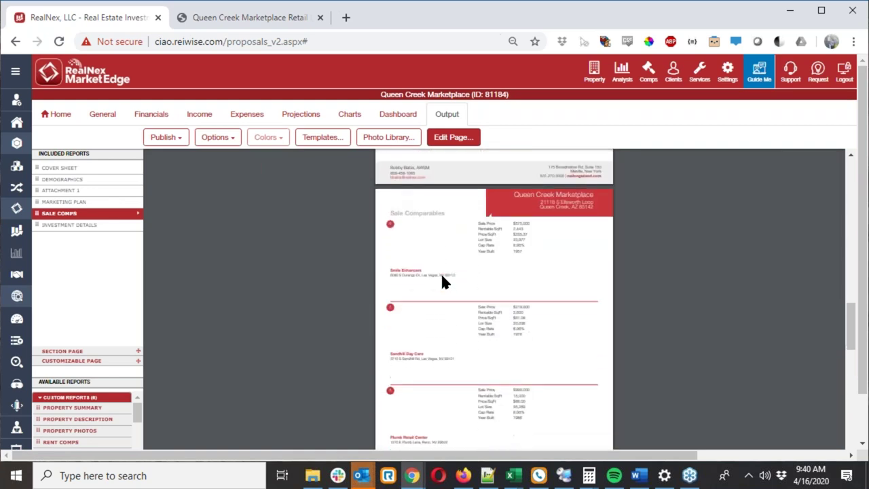
scroll(441, 282, "down", 3)
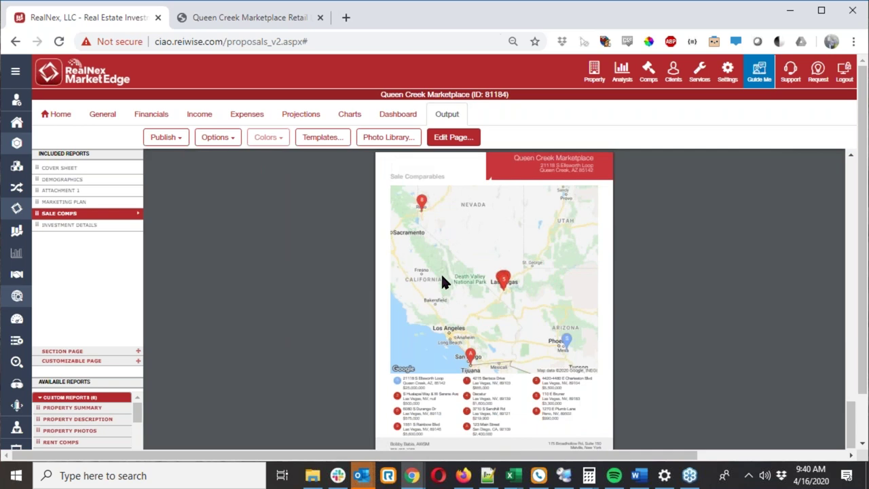
scroll(442, 278, "down", 1)
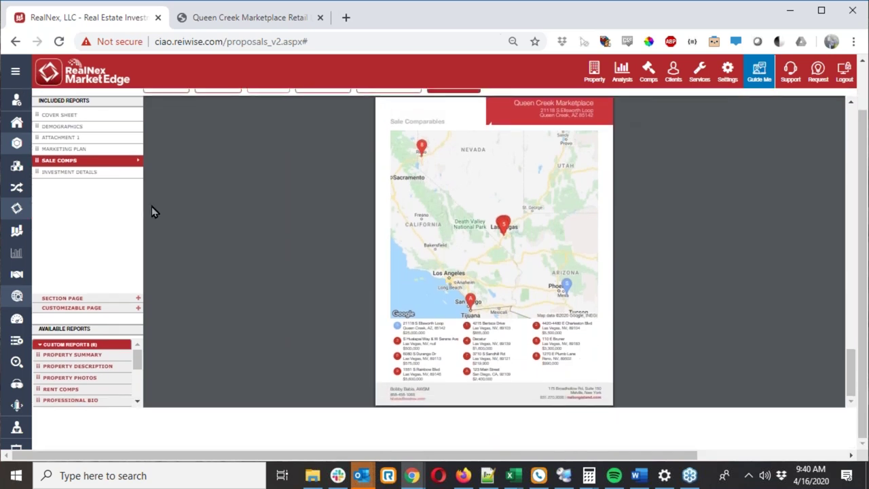
Display the proposal's Investment Details report and review its property, purchase, income and loan figures.
left_click(121, 174)
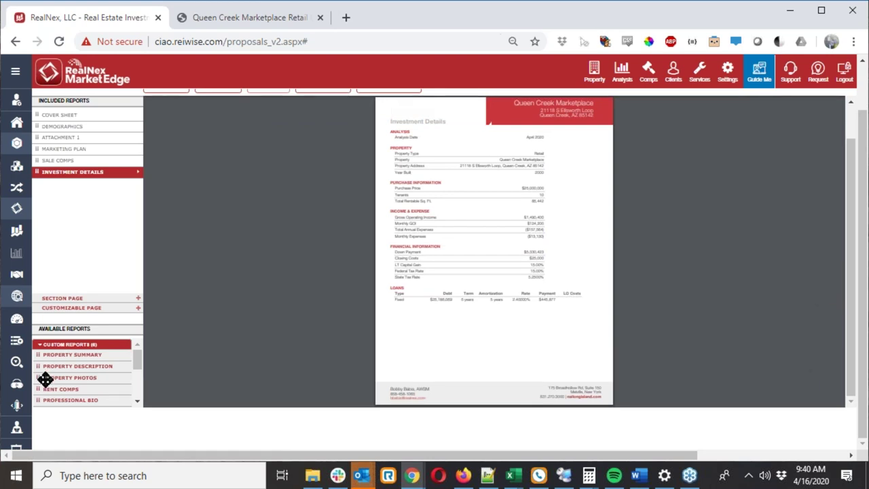
Open the MDL Group website, mdlgroup.com, in a new browser tab.
left_click(346, 17)
type("mdl.com")
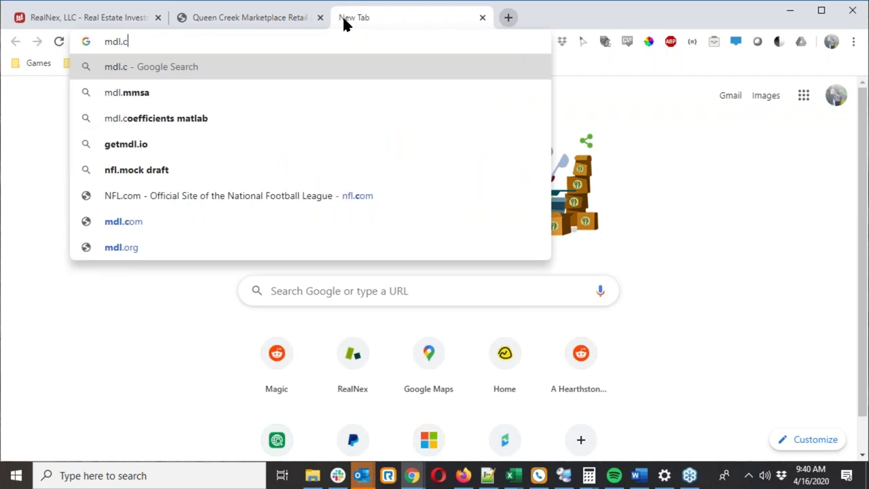
key("Return")
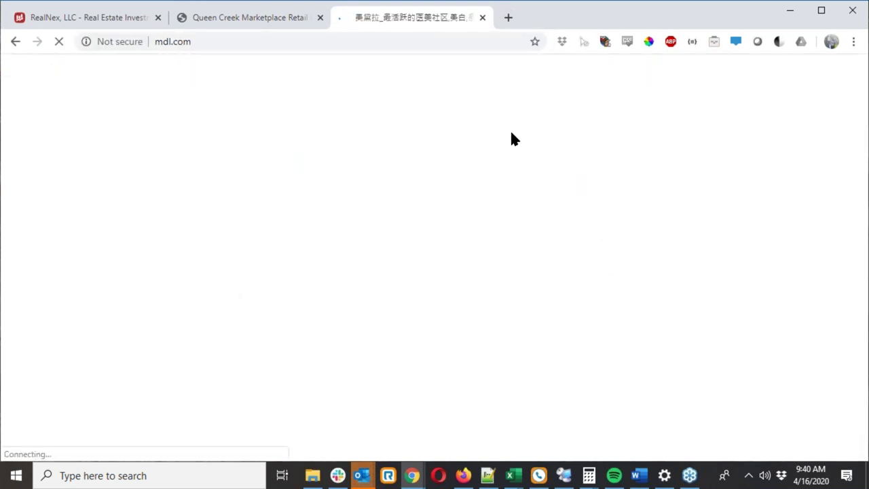
left_click(414, 42)
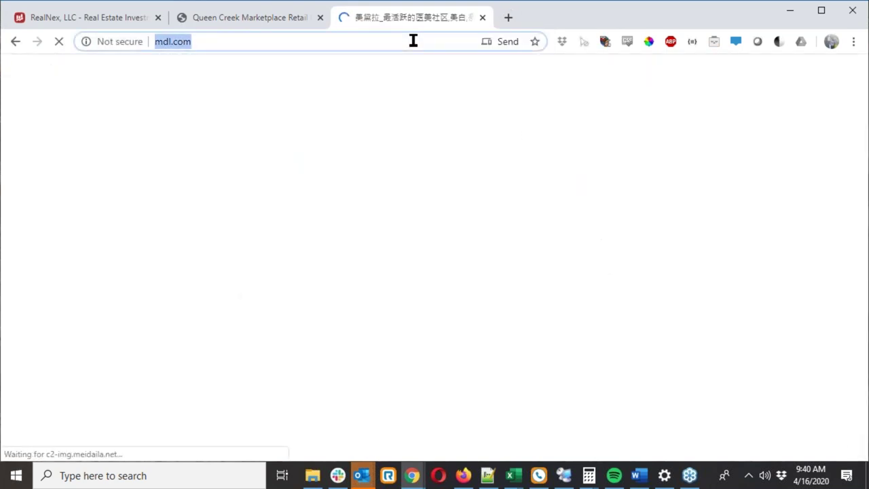
type("mdlgroup.com")
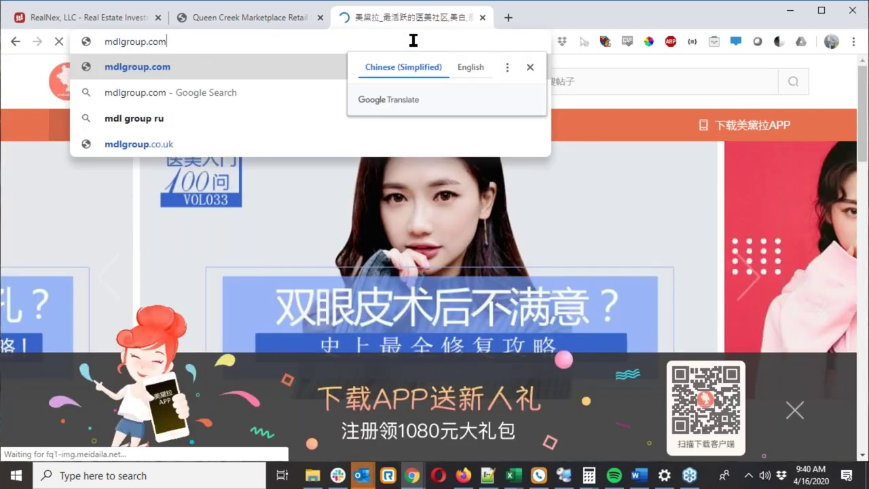
key("Return")
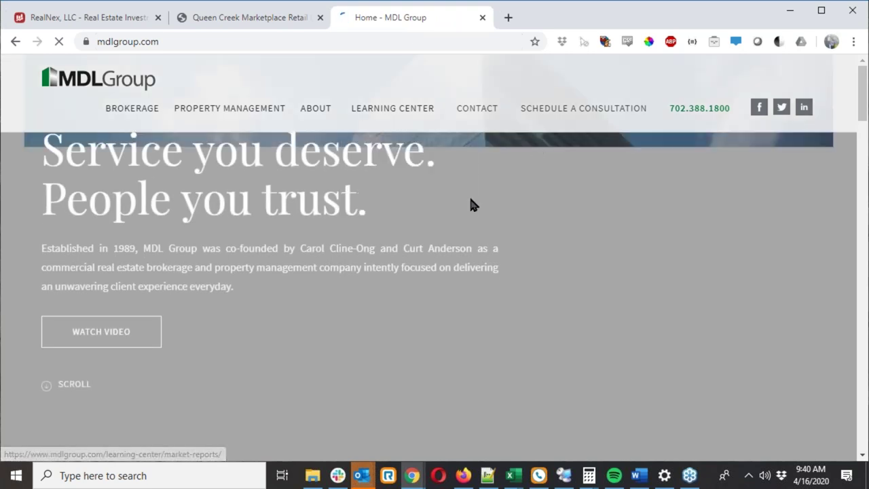
Go to the Property Search page in the MDL Group site's Brokerage section.
mouse_move(247, 112)
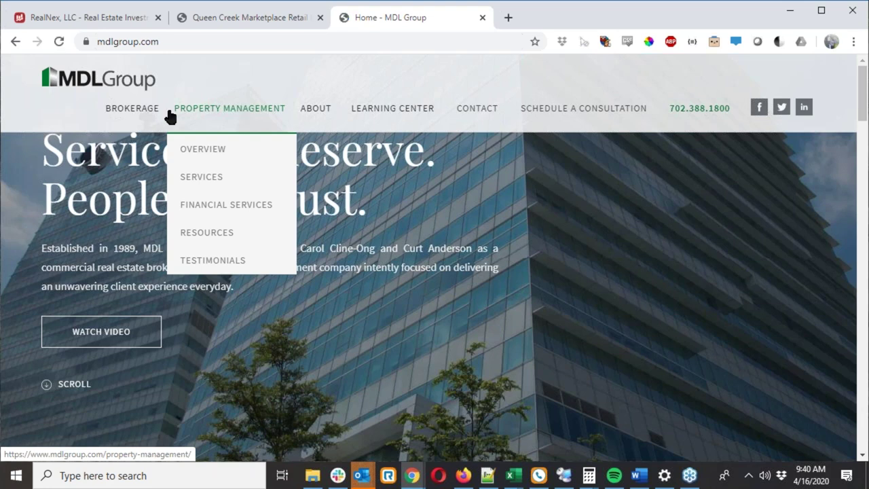
mouse_move(134, 116)
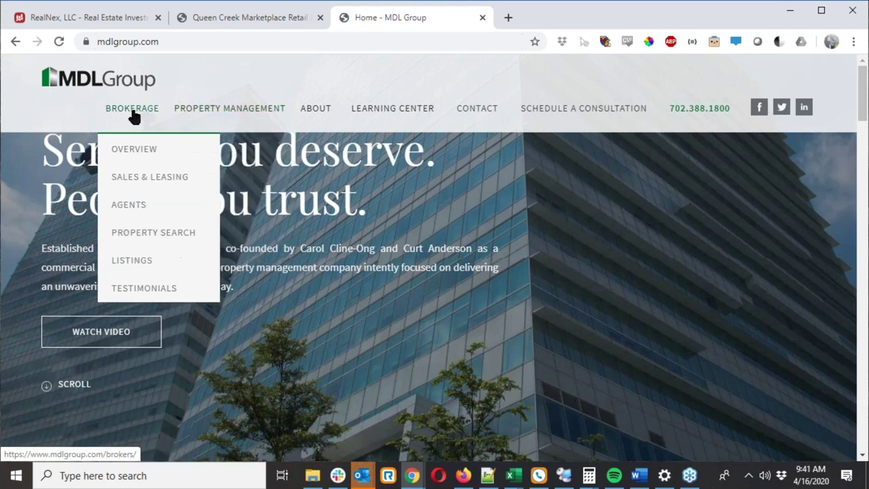
left_click(134, 233)
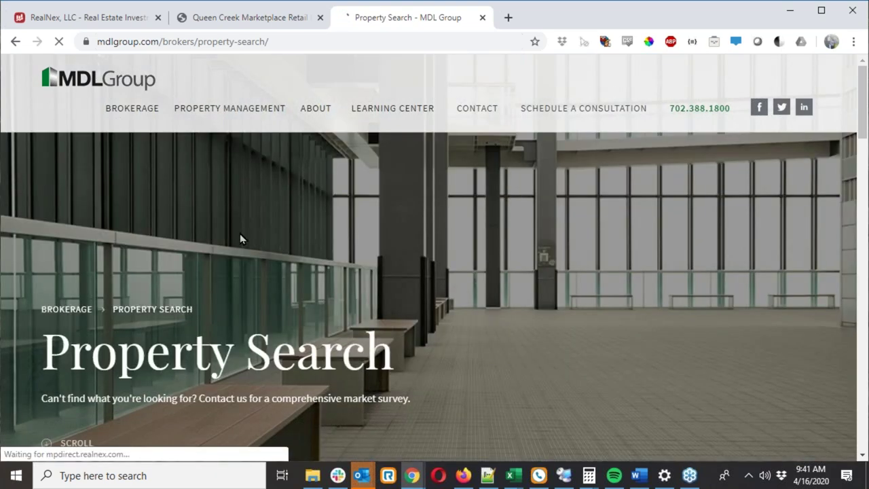
Examine the Property Search page's map of properties and browse the listings beneath it.
scroll(240, 233, "down", 3)
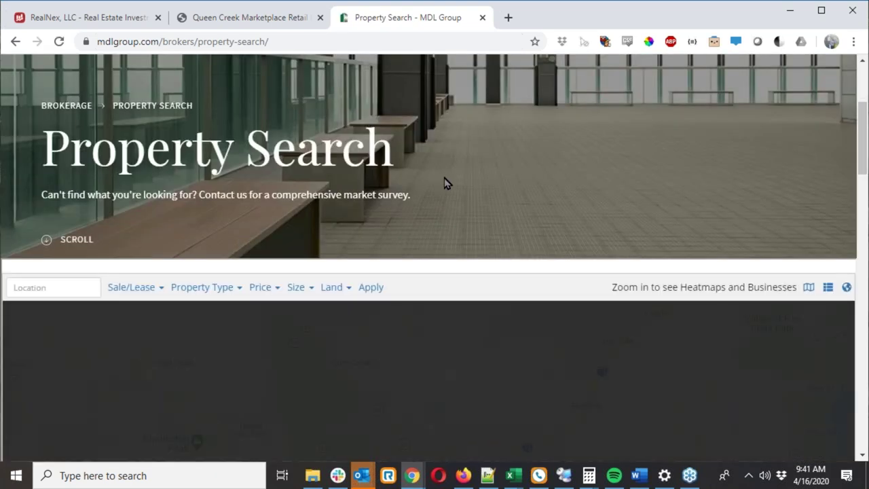
scroll(444, 184, "down", 2)
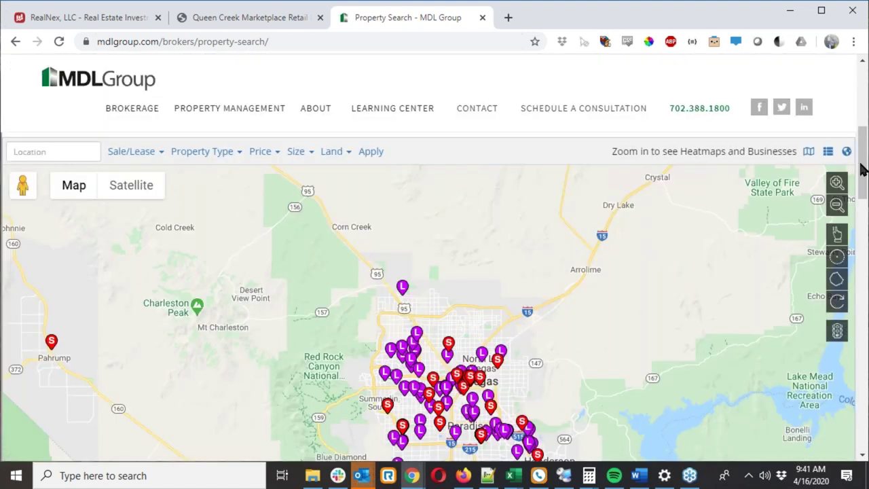
scroll(781, 75, "down", 5)
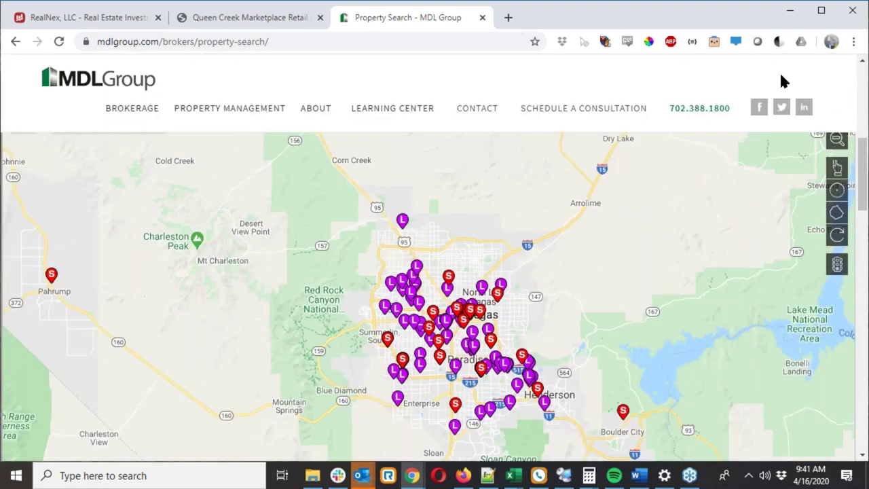
scroll(755, 118, "down", 6)
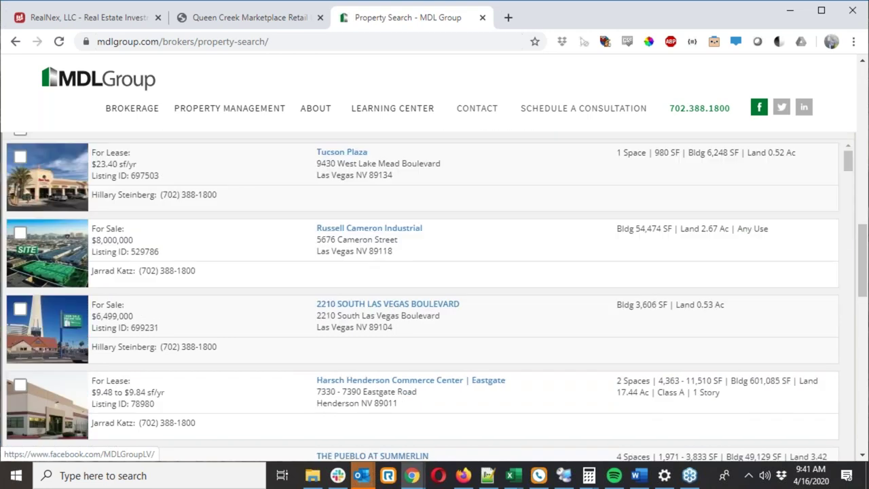
scroll(423, 297, "down", 20)
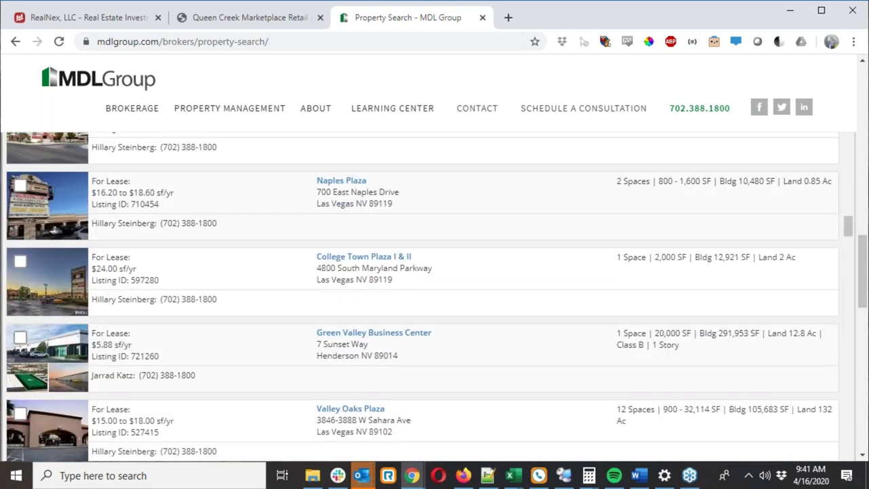
scroll(423, 297, "down", 10)
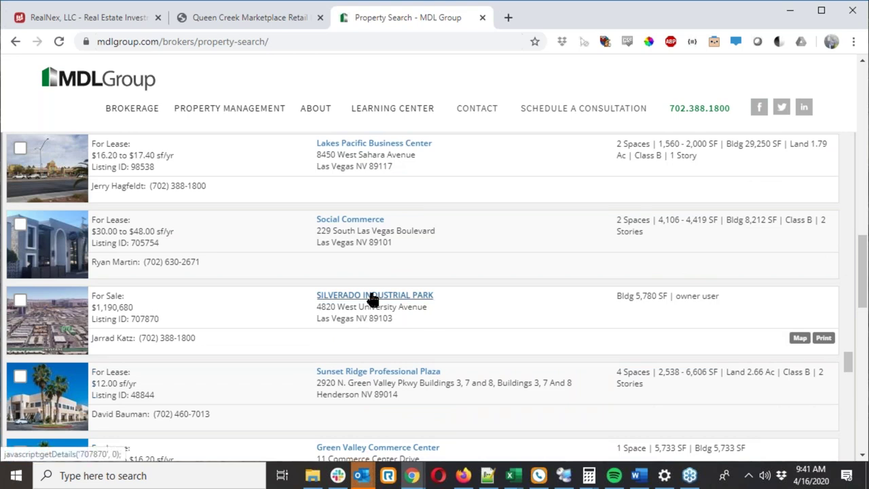
scroll(436, 333, "down", 20)
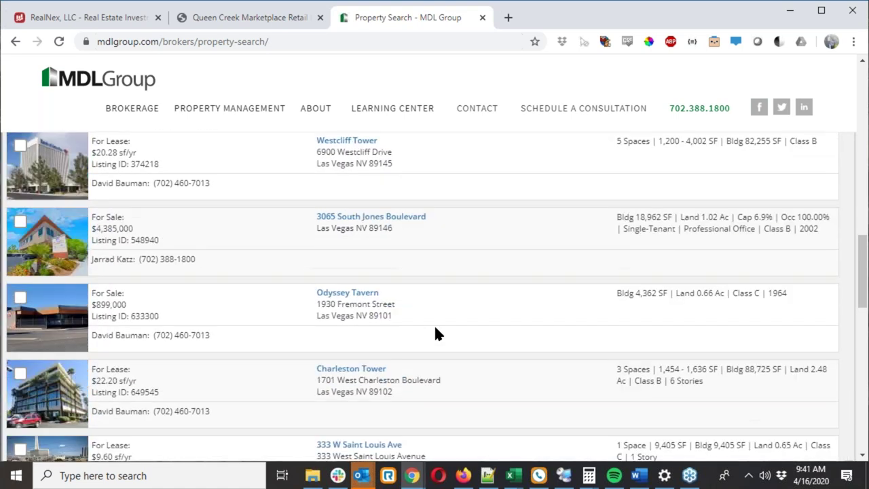
scroll(435, 334, "down", 5)
scroll(670, 344, "down", 10)
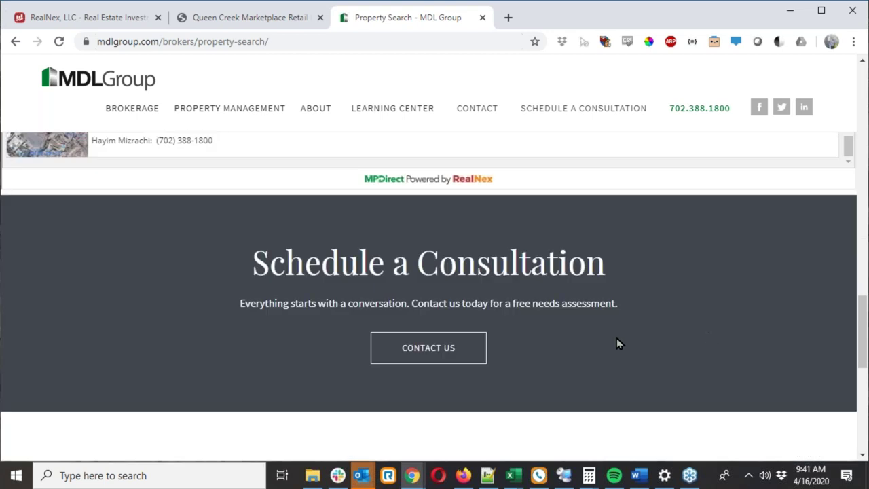
scroll(612, 340, "up", 10)
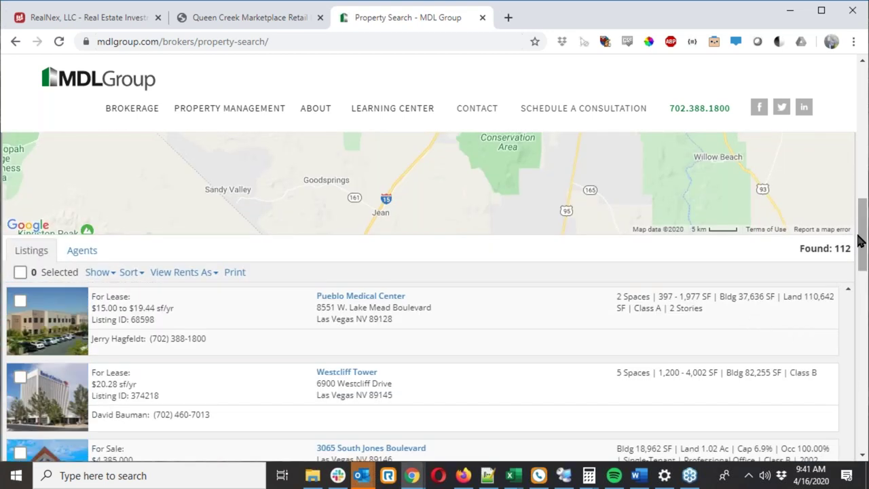
left_click_drag(859, 241, 833, 150)
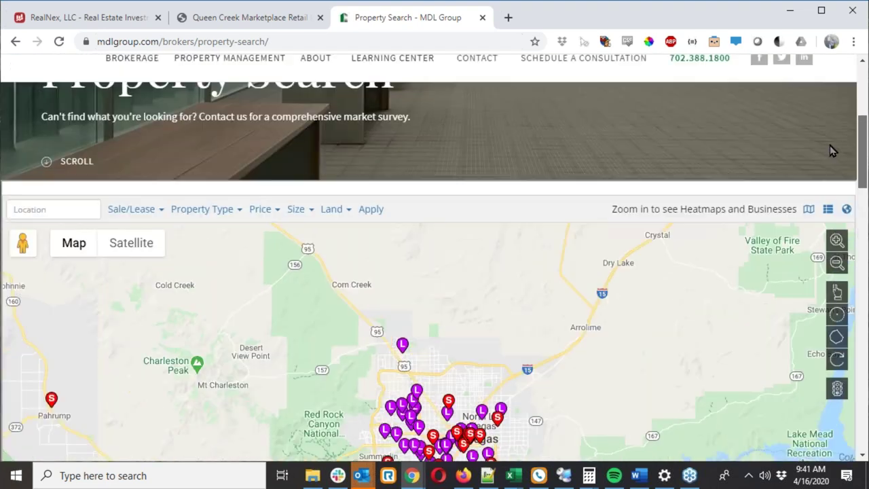
Set the property search filters to For Lease and the Retail property type.
scroll(834, 150, "up", 1)
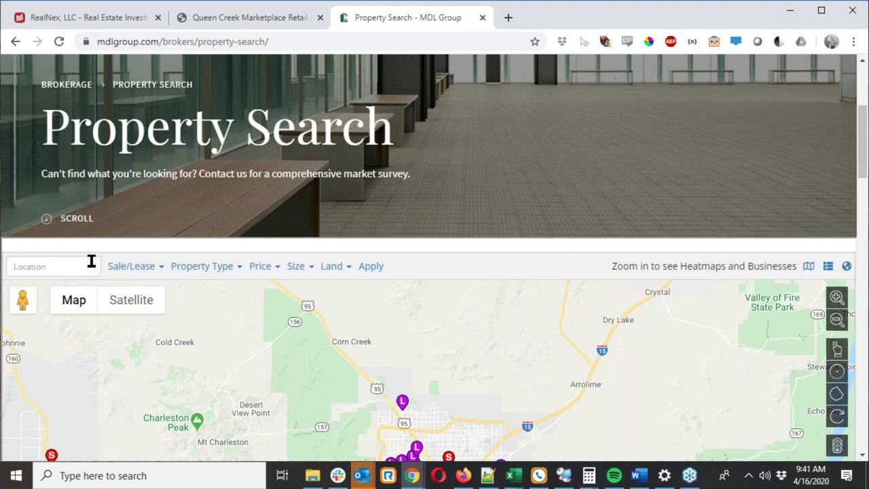
left_click(159, 268)
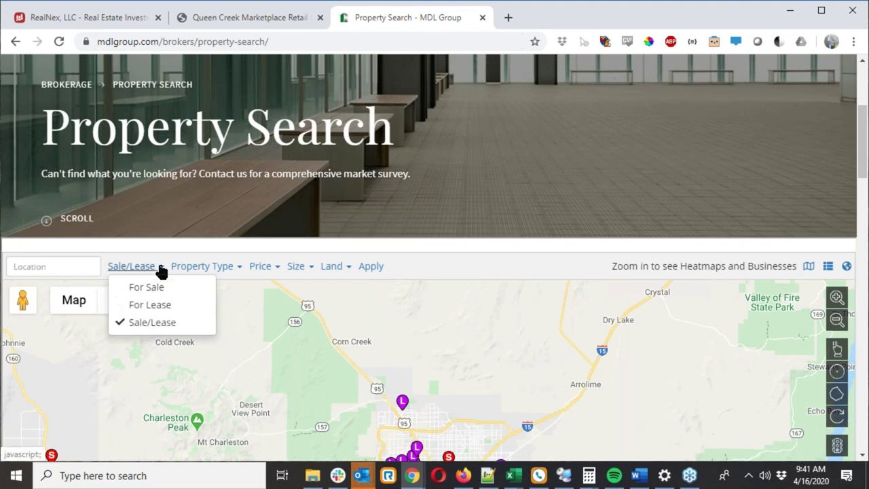
left_click(165, 309)
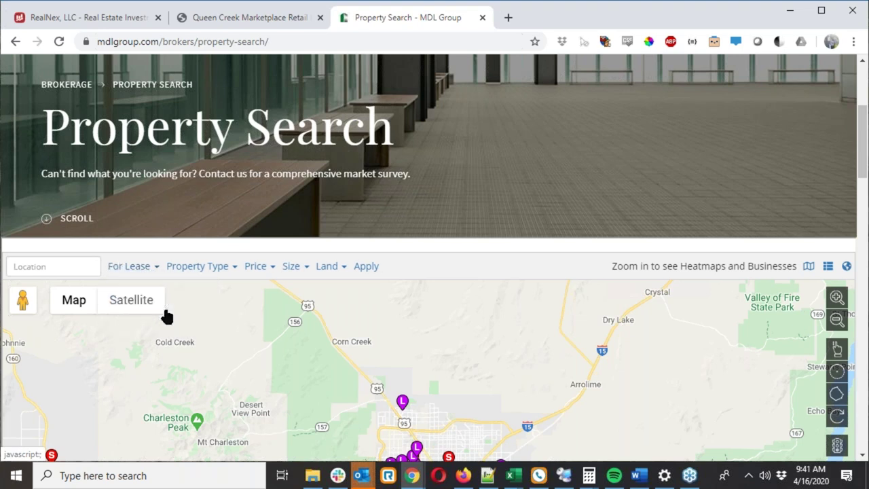
left_click(231, 271)
left_click(182, 288)
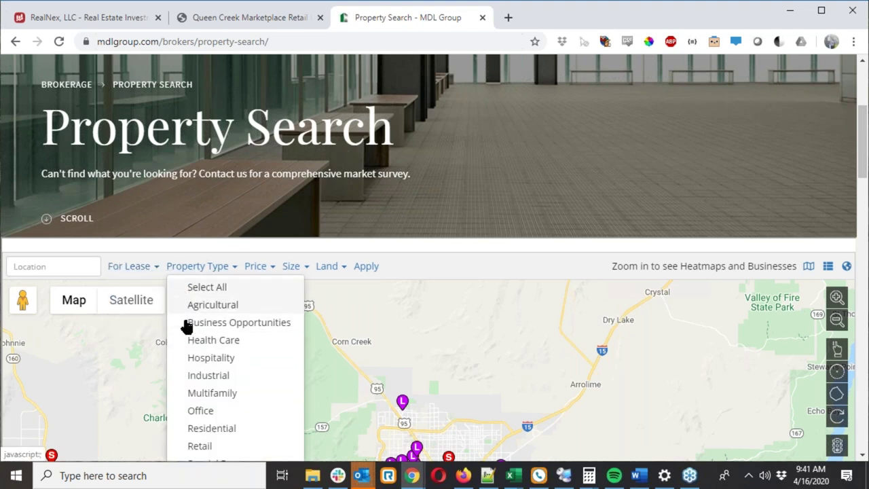
left_click(188, 445)
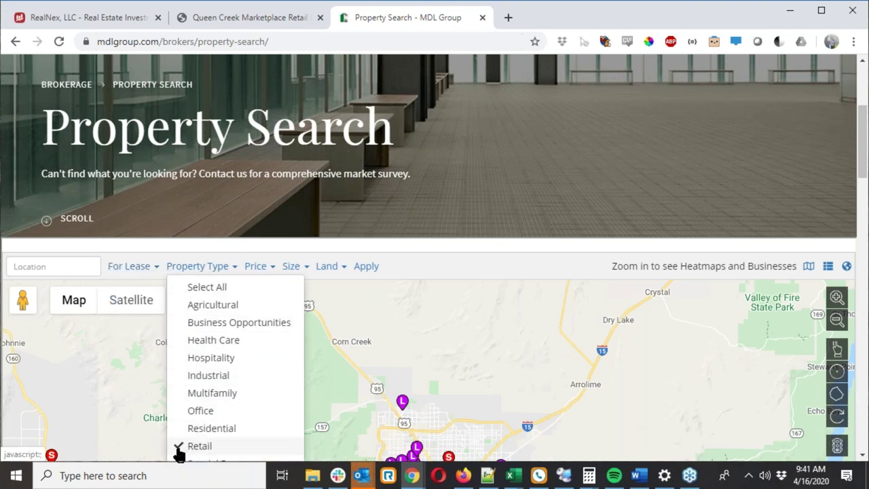
left_click(234, 270)
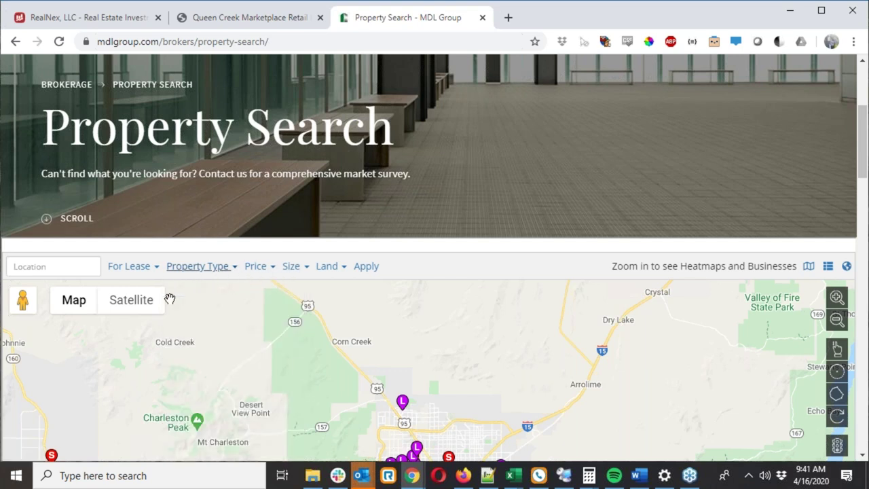
Open the Odyssey Tavern listing's details from the map, review its photos, property information and agent contact form, and close them.
scroll(300, 367, "down", 2)
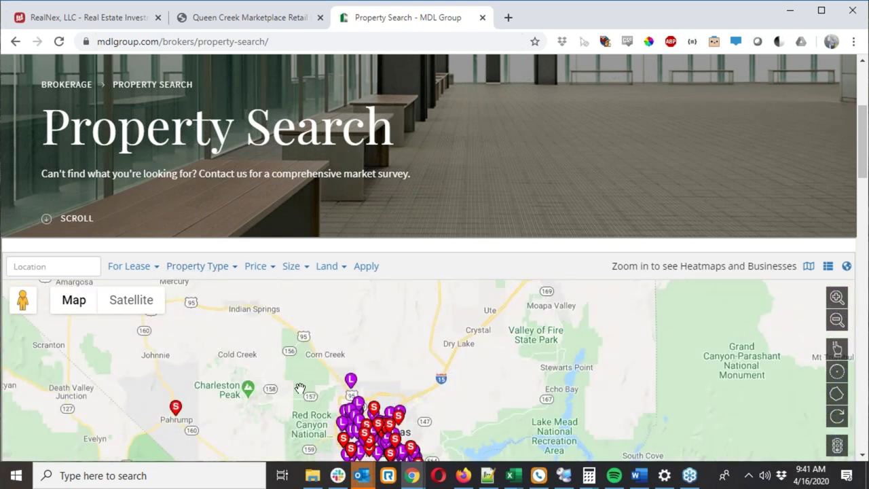
left_click(362, 361)
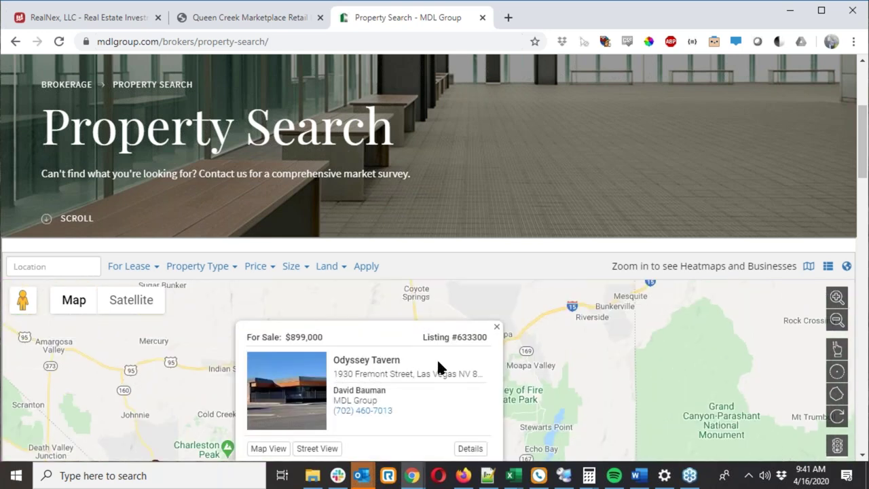
left_click(470, 448)
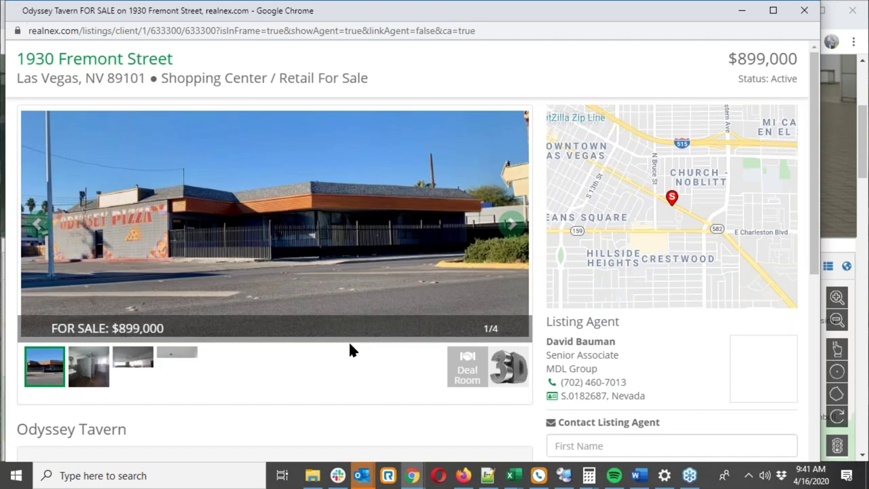
scroll(339, 341, "down", 2)
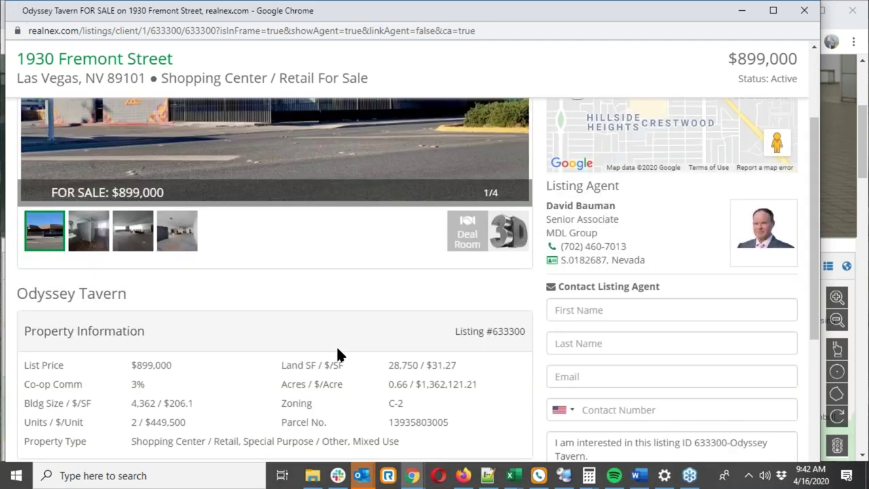
scroll(337, 346, "down", 1)
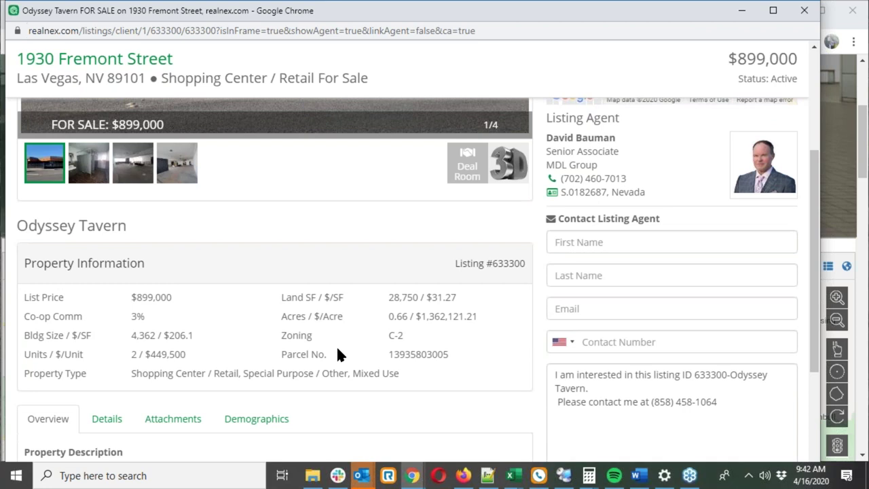
scroll(337, 348, "up", 3)
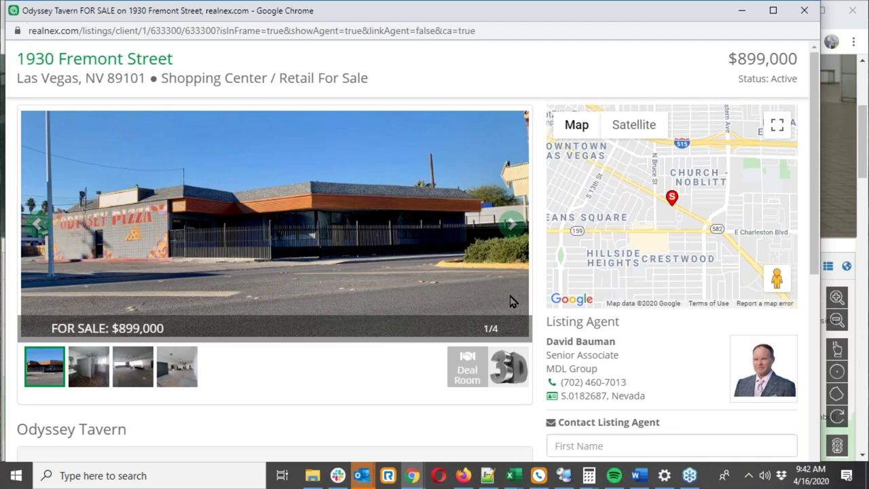
left_click(805, 10)
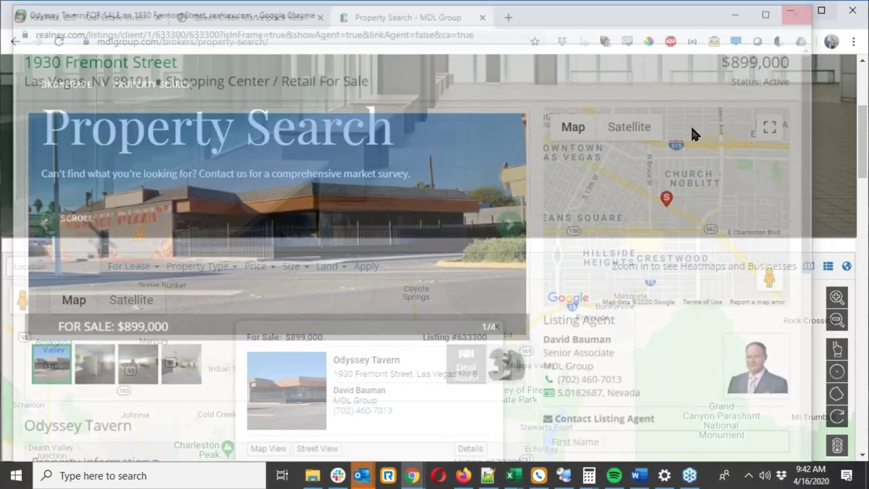
Apply the search filters and open the details of the Rainbow Sunset Pavilion listing from the map.
left_click(367, 266)
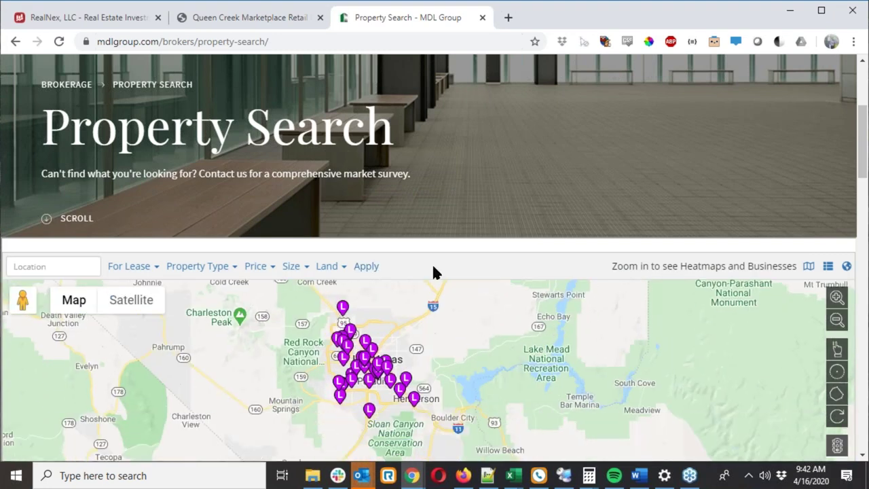
left_click(356, 385)
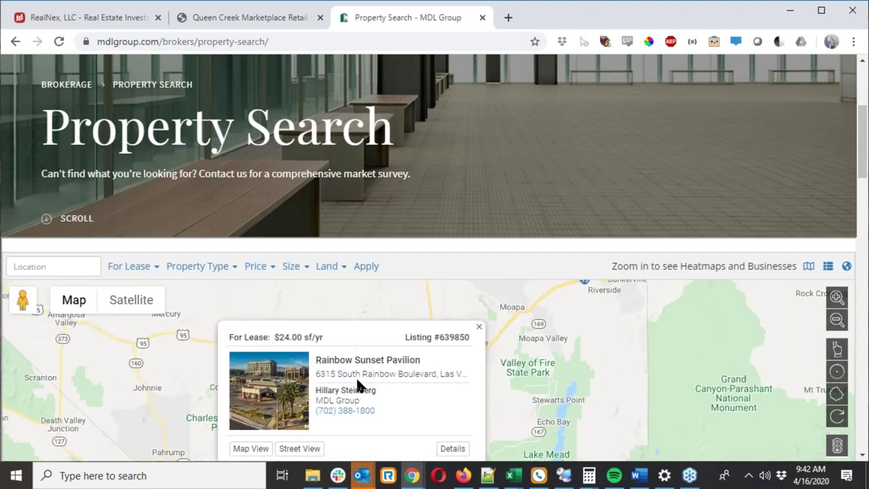
left_click(440, 453)
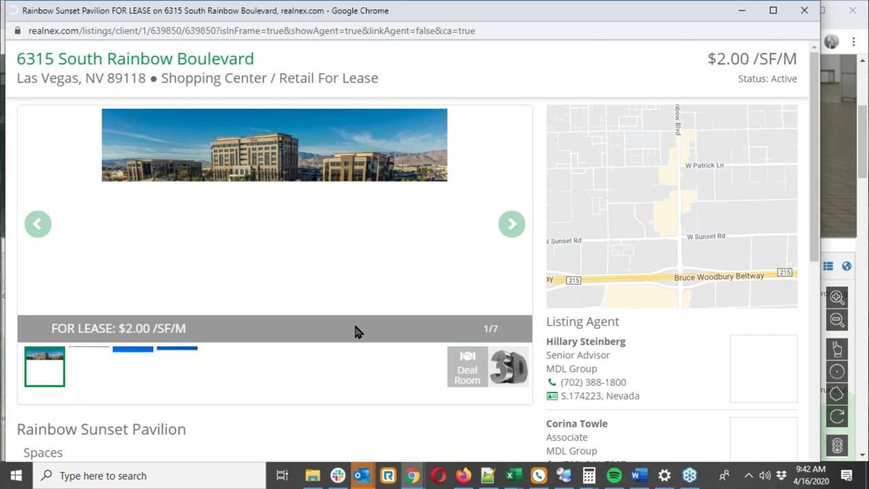
Review the Rainbow Sunset Pavilion listing's property information and agent contact form, and close the listing window.
scroll(357, 331, "down", 6)
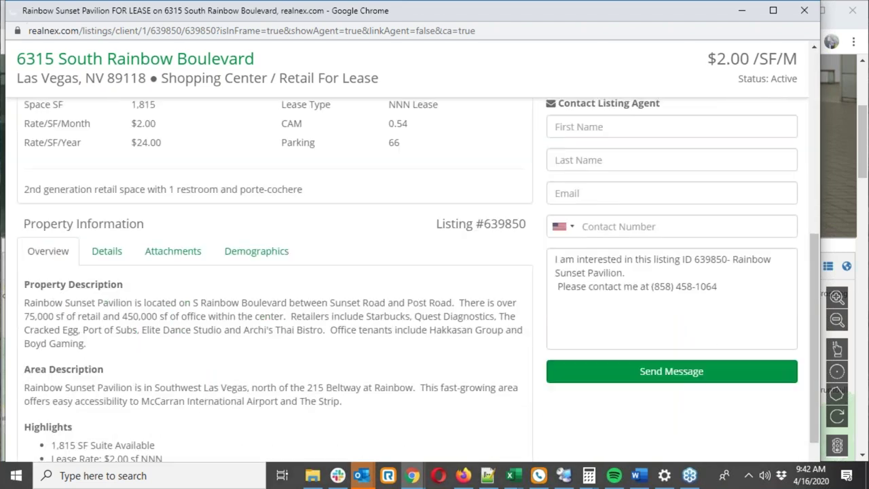
scroll(584, 170, "up", 5)
left_click(806, 11)
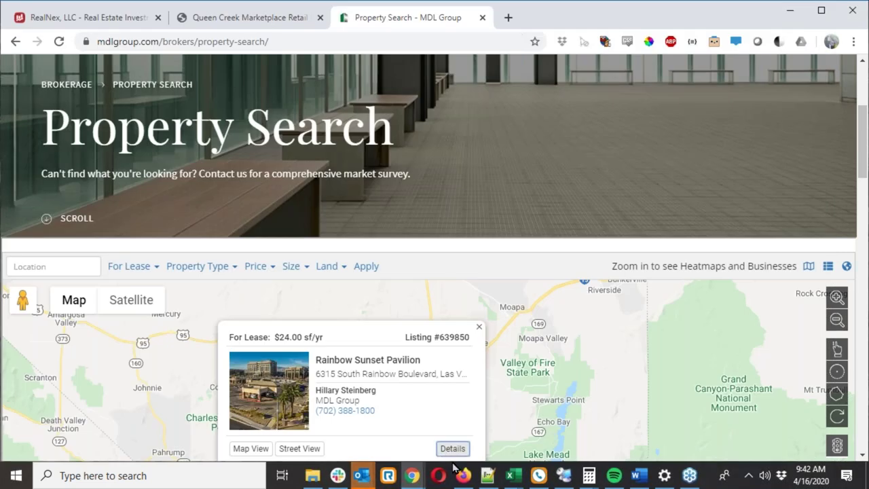
Reopen the Rainbow Sunset Pavilion listing's details, check its Deal Room option, and close the listing window.
left_click(453, 450)
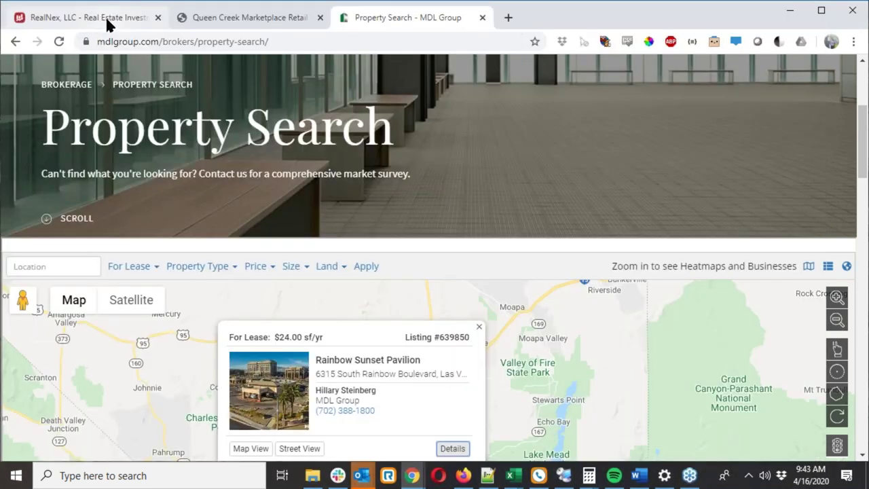
left_click(108, 23)
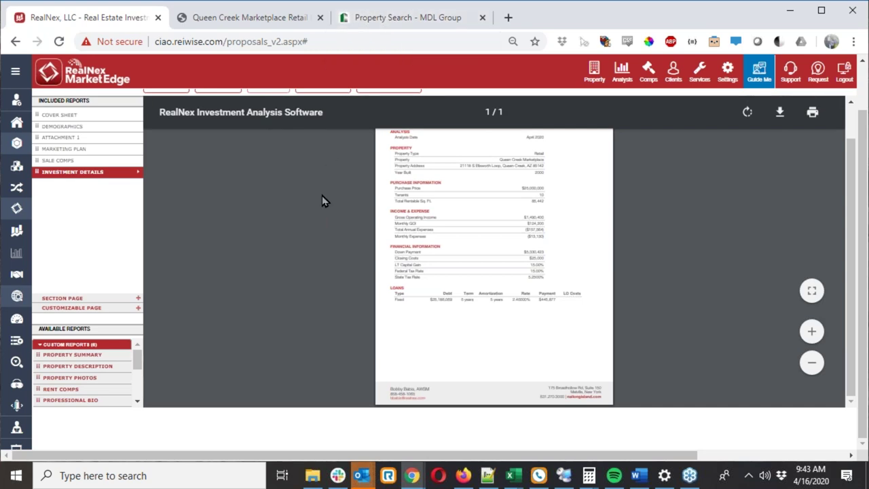
left_click(395, 18)
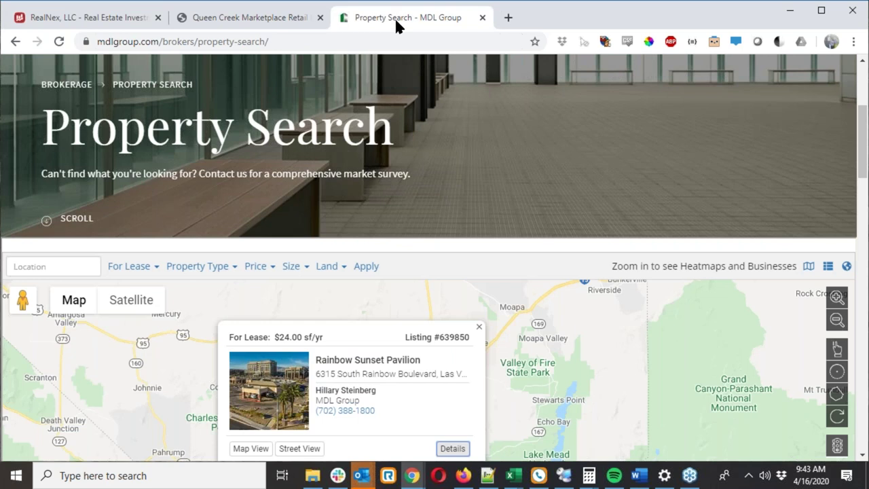
left_click(453, 449)
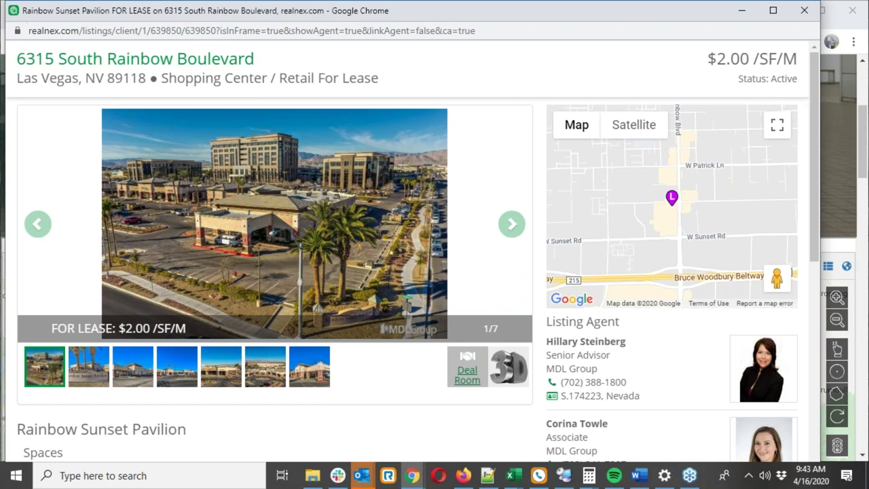
left_click(462, 372)
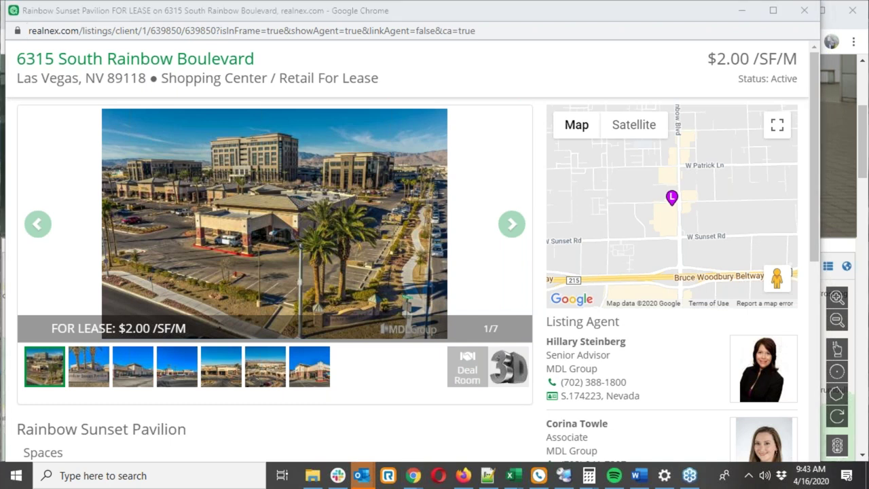
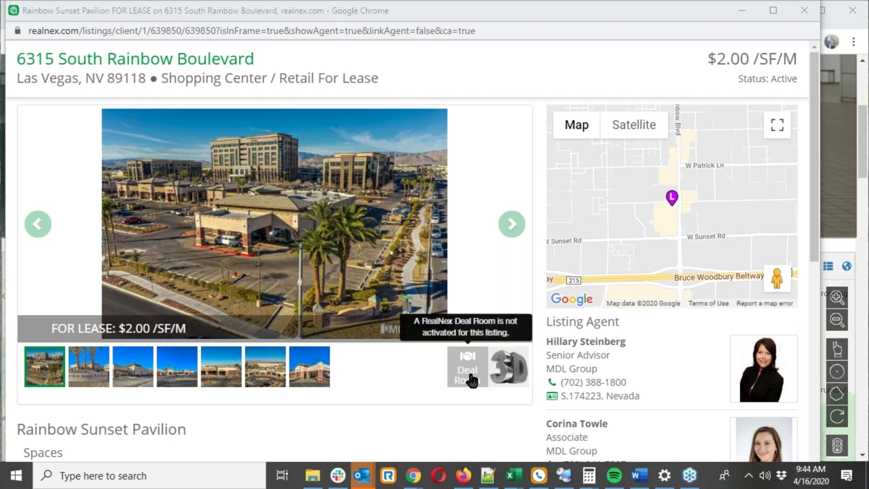
left_click(803, 11)
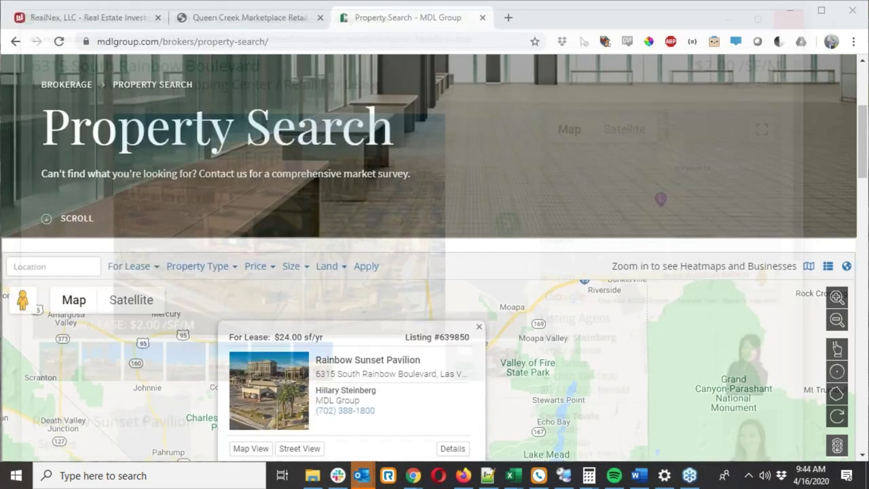
Return to the Queen Creek Marketplace proposal in RealNex MarketEdge and open Deal Room administration in a separate browser tab.
left_click(88, 17)
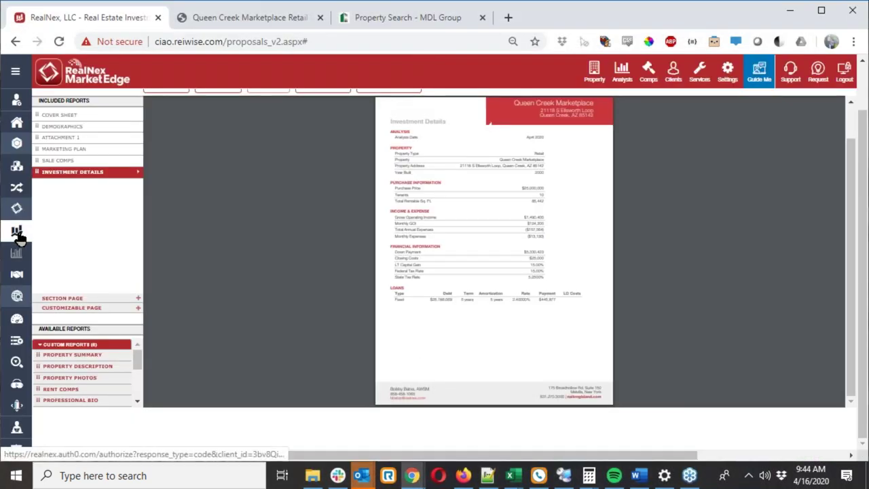
right_click(27, 210)
left_click(259, 168)
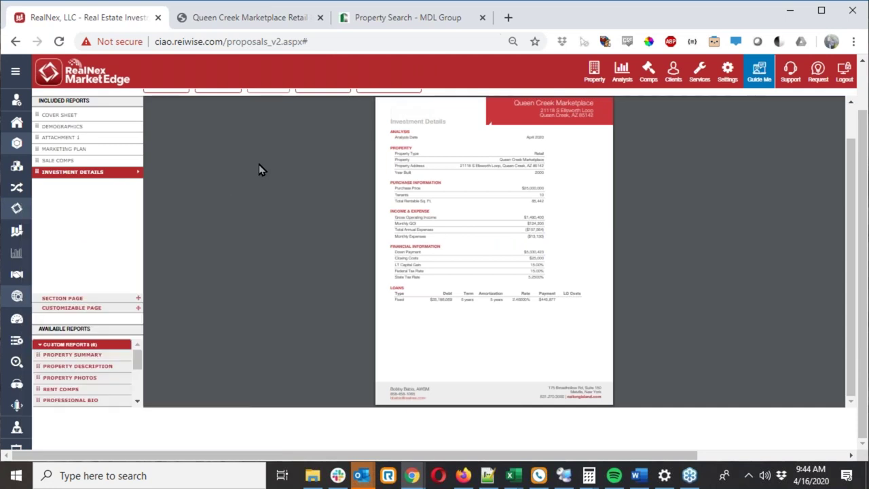
right_click(36, 277)
left_click(38, 284)
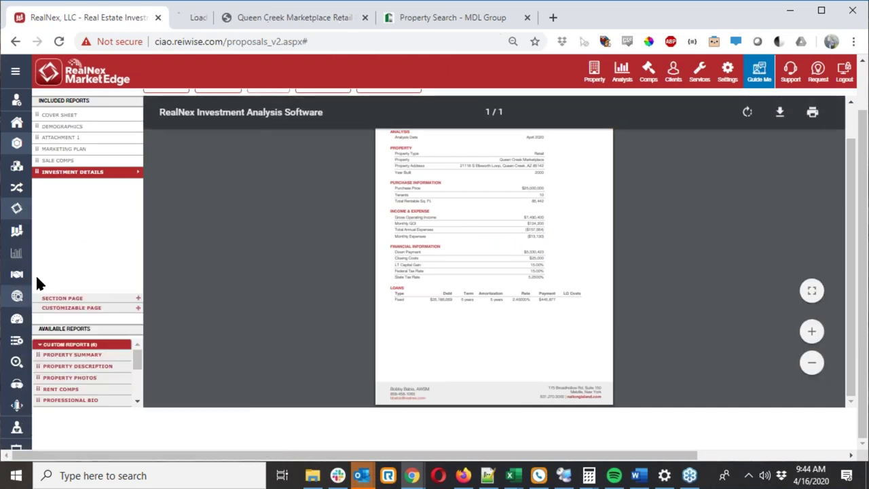
left_click(238, 18)
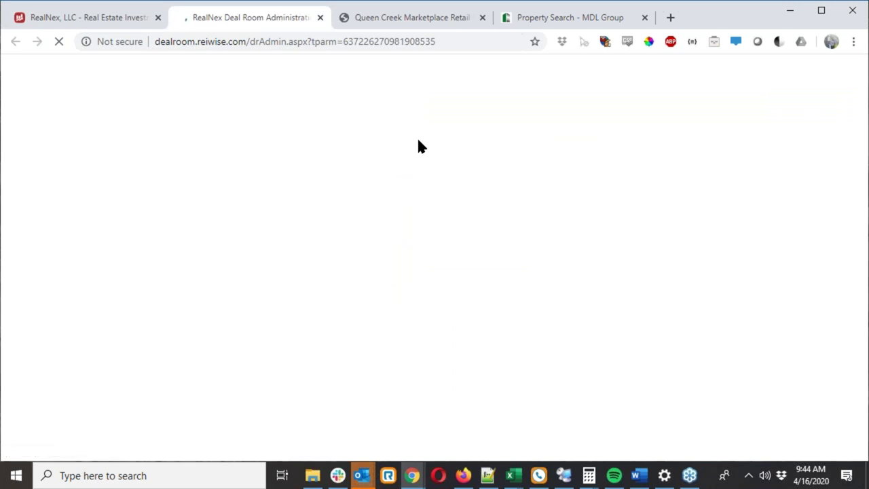
Browse the list of deal rooms, open the 3 Flags Plaza deal room, and dismiss the Deal Room Folders announcement.
scroll(368, 269, "down", 1)
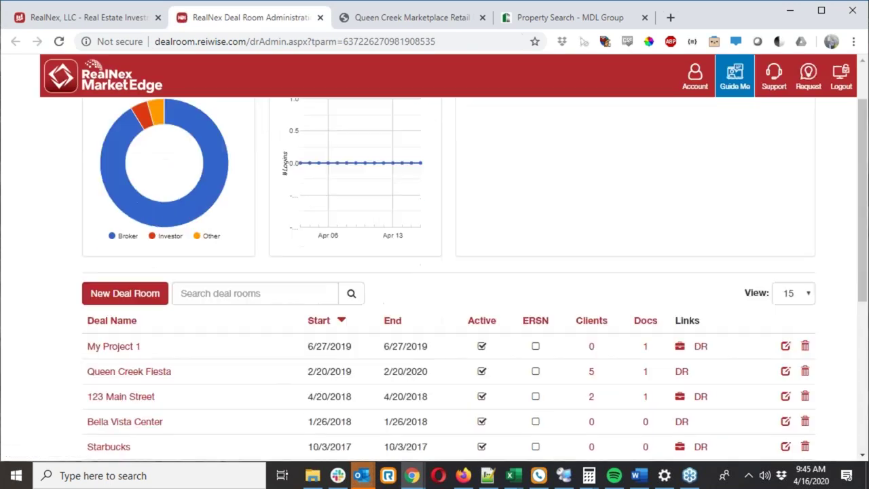
scroll(258, 381, "down", 1)
scroll(258, 381, "down", 2)
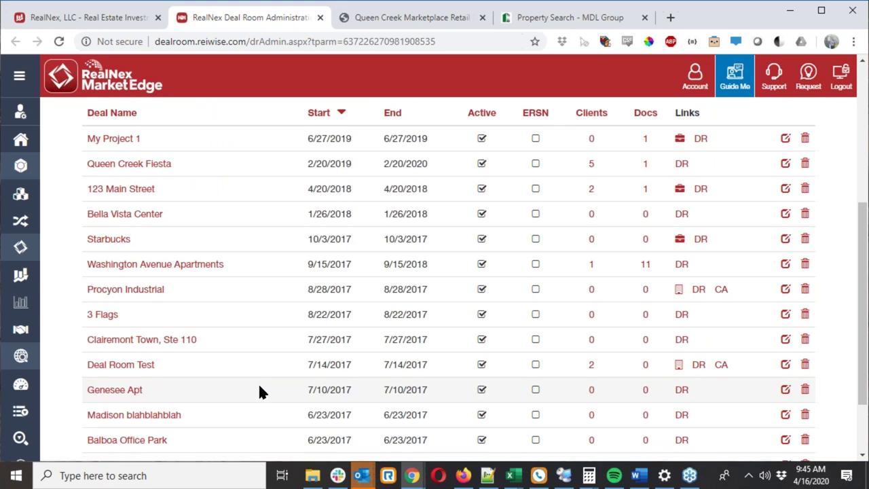
scroll(258, 381, "down", 2)
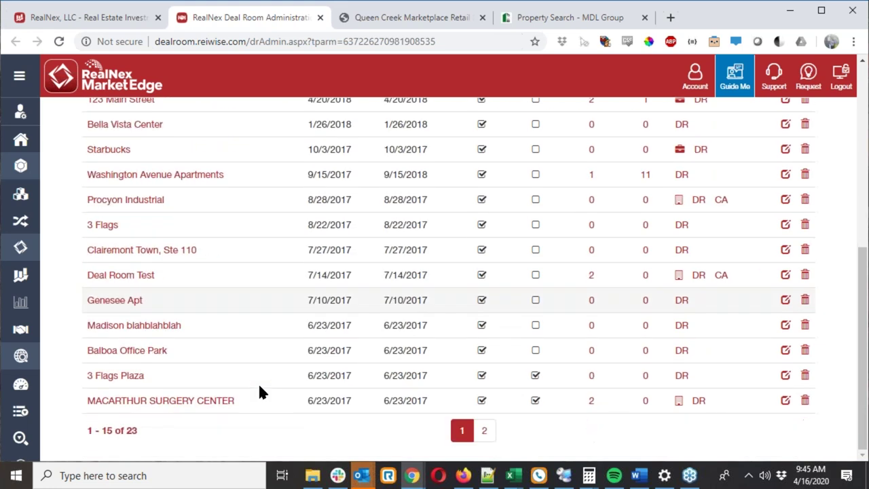
left_click(128, 378)
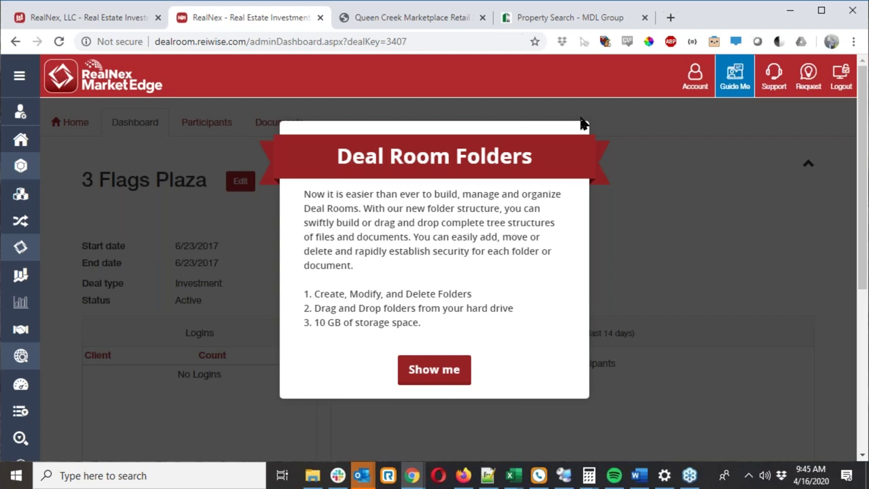
left_click(582, 129)
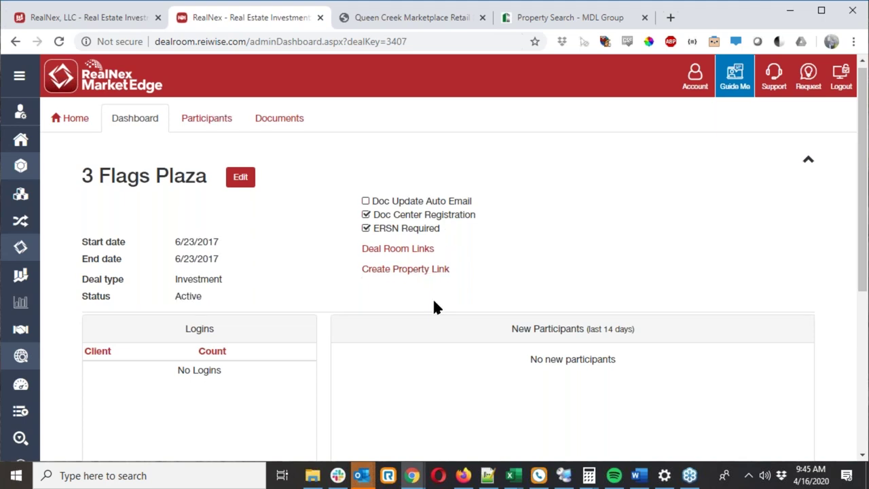
Examine the 3 Flags Plaza dashboard's login, participant and security level summaries.
scroll(433, 299, "down", 1)
scroll(433, 307, "down", 3)
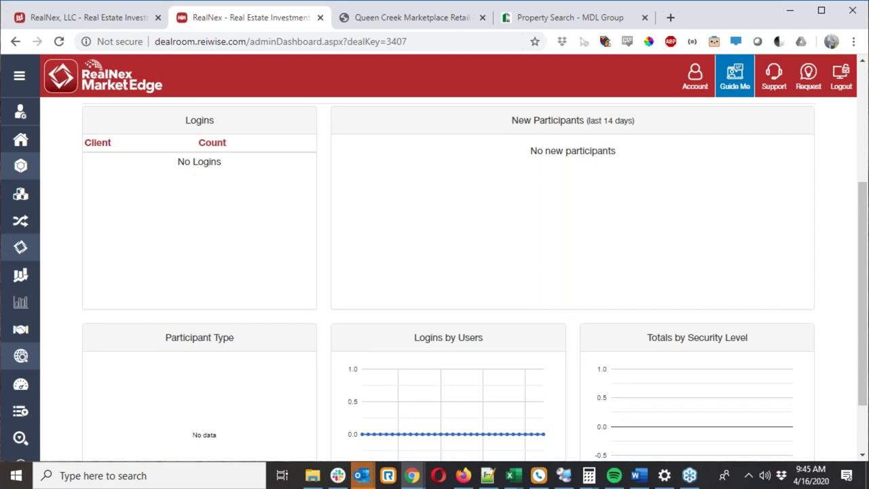
scroll(223, 204, "up", 4)
Search the CRM for deal room participants in the brunch contact group and bring up the matching contacts.
left_click(224, 132)
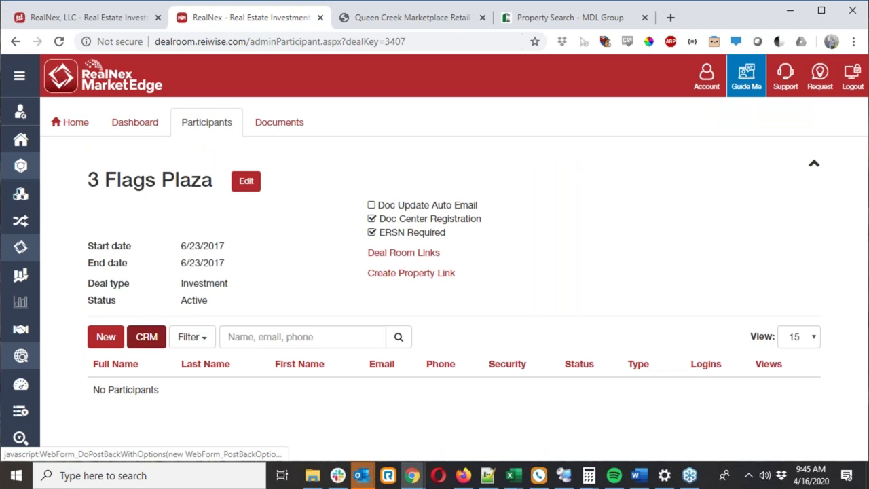
left_click(146, 337)
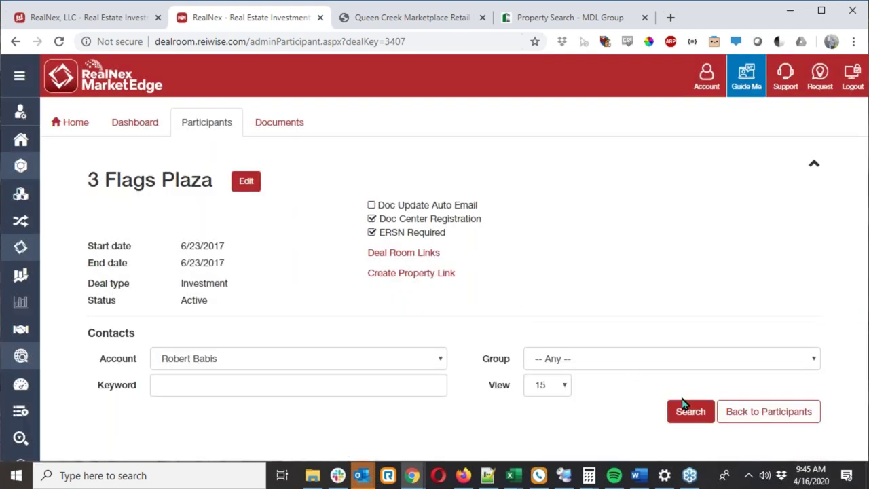
left_click(651, 354)
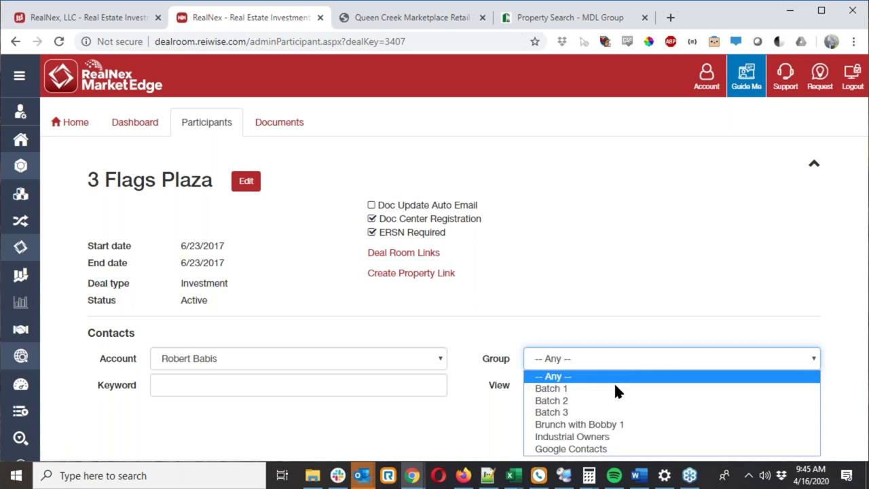
left_click(612, 424)
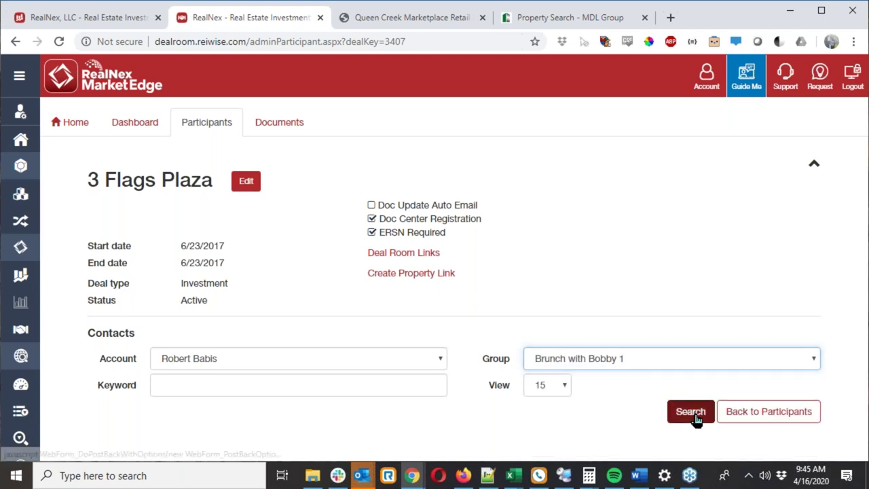
left_click(672, 412)
scroll(106, 349, "down", 3)
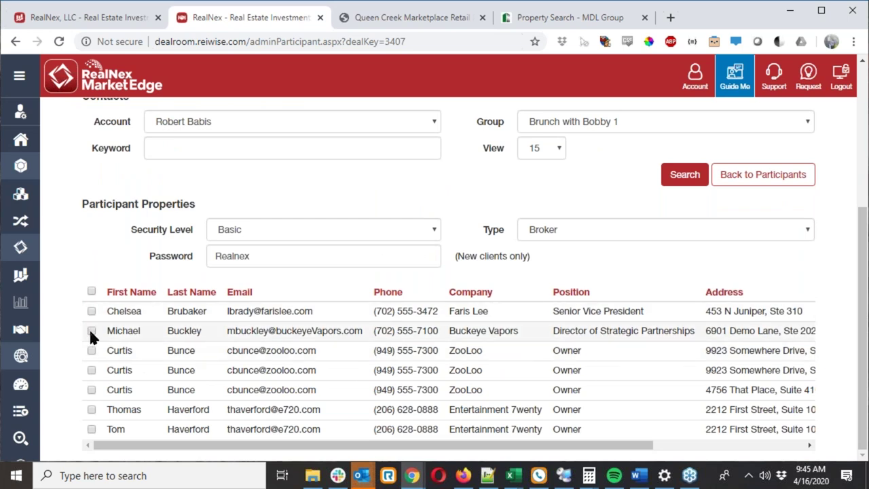
Select the Buckeye Vapors contact, the first two ZooLoo contacts and the first Entertainment 7wenty contact as participants.
left_click(91, 331)
left_click(91, 373)
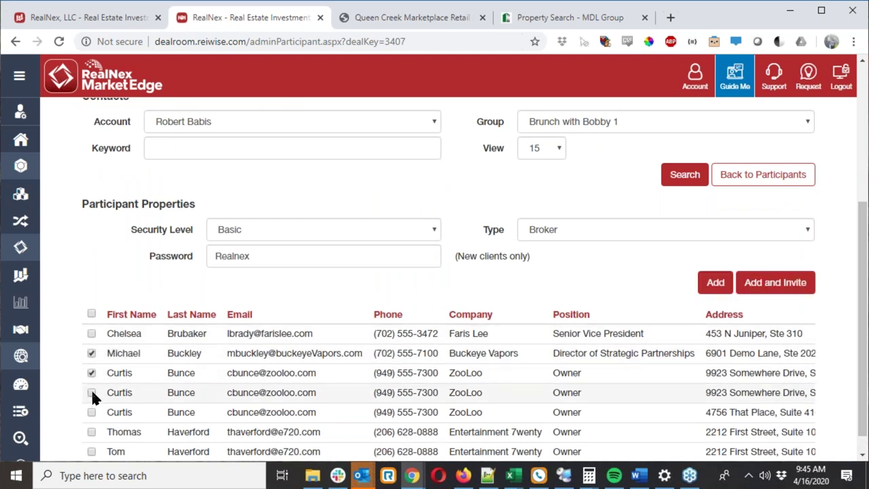
left_click(91, 432)
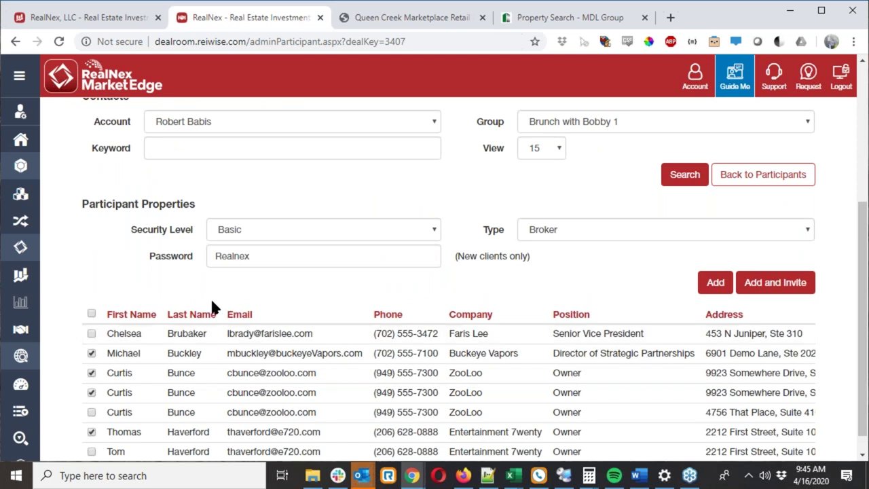
scroll(212, 308, "up", 3)
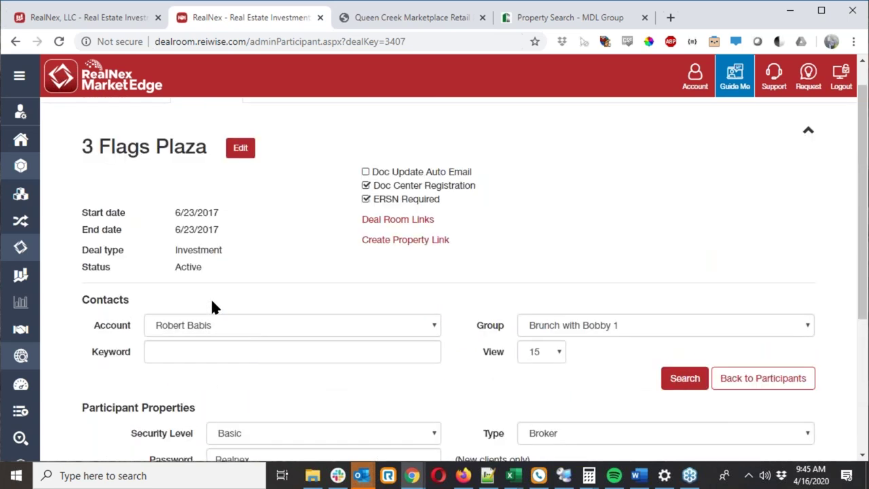
scroll(212, 308, "down", 1)
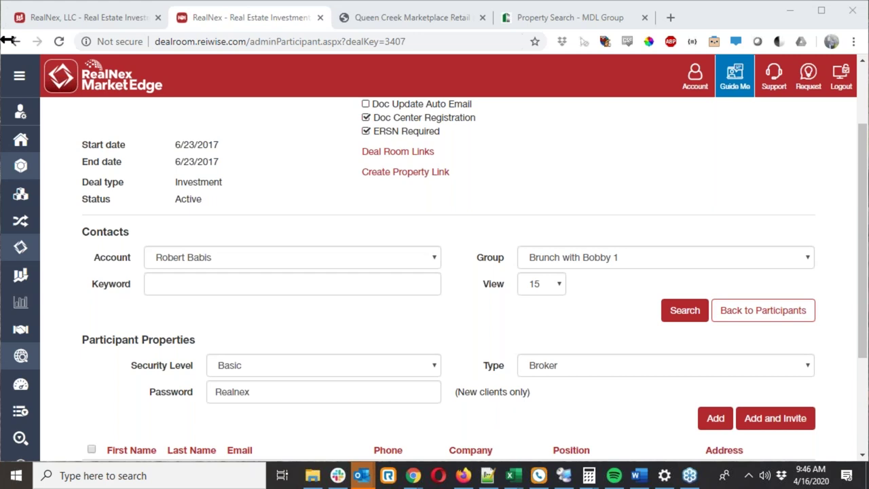
Return to the Queen Creek Marketplace proposal, browse its available reports and expand the Lease Reports group.
left_click(40, 21)
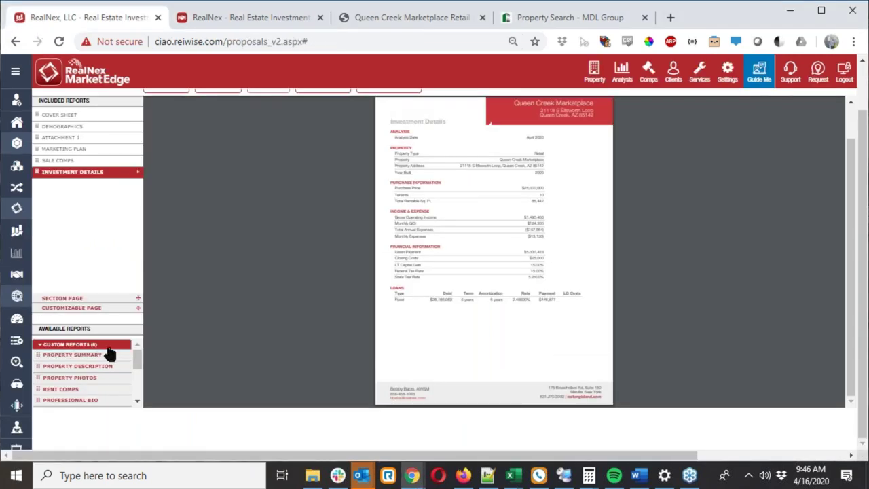
scroll(97, 390, "down", 6)
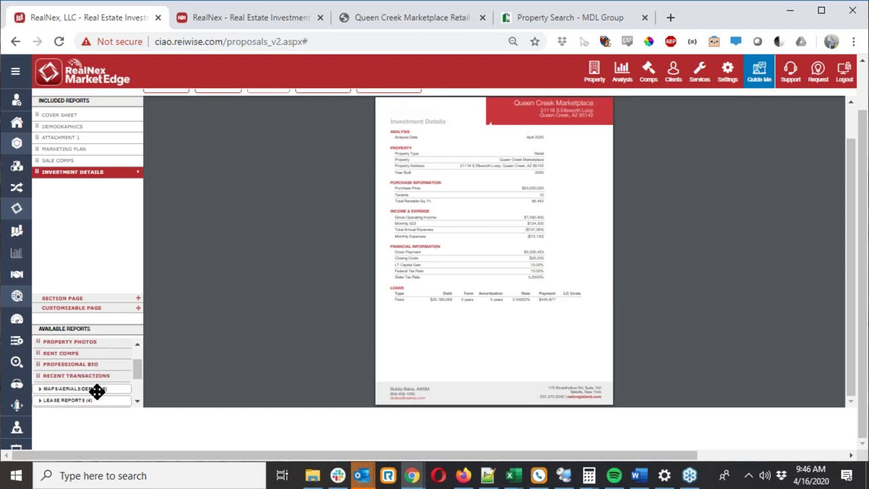
scroll(98, 389, "up", 4)
scroll(82, 367, "down", 3)
left_click(76, 345)
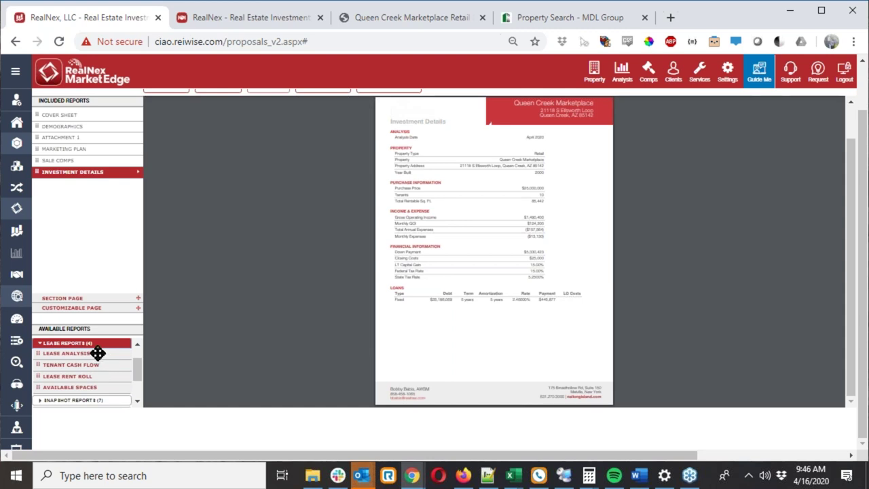
Go to the Lease Analysis home page, open the San Tan Village presentation output and review its cover sheet.
left_click(15, 72)
left_click(57, 264)
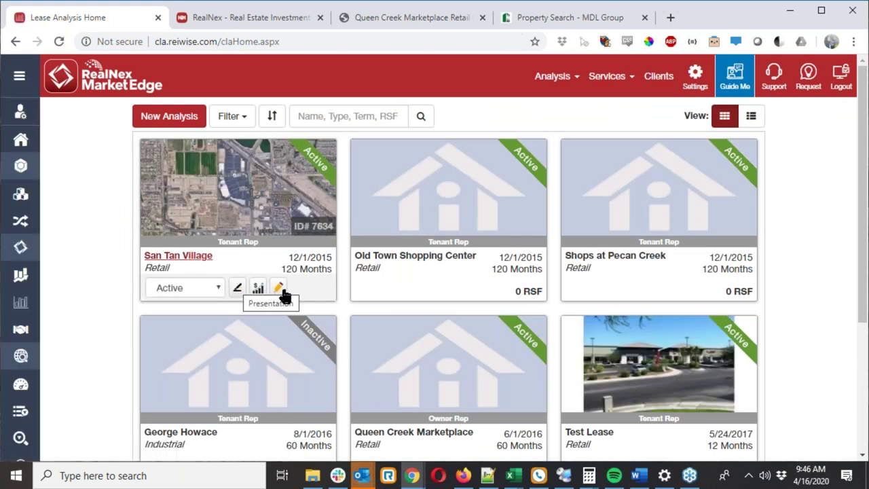
left_click(239, 289)
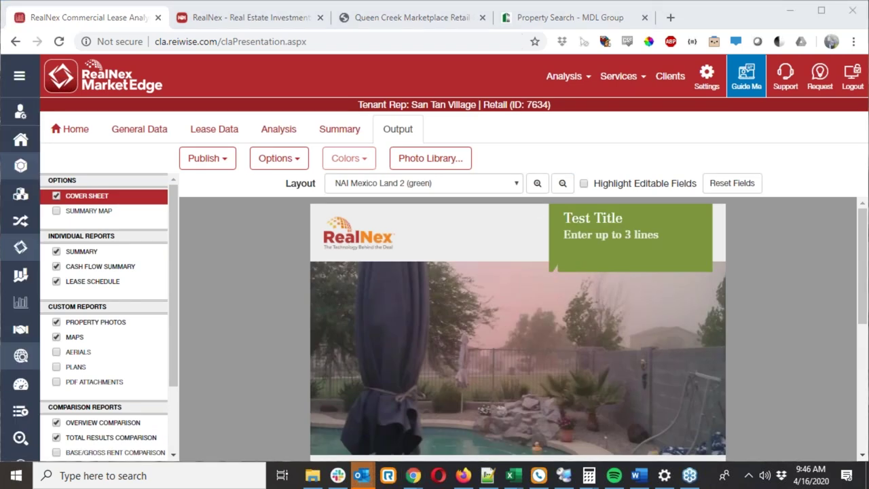
scroll(188, 326, "down", 5)
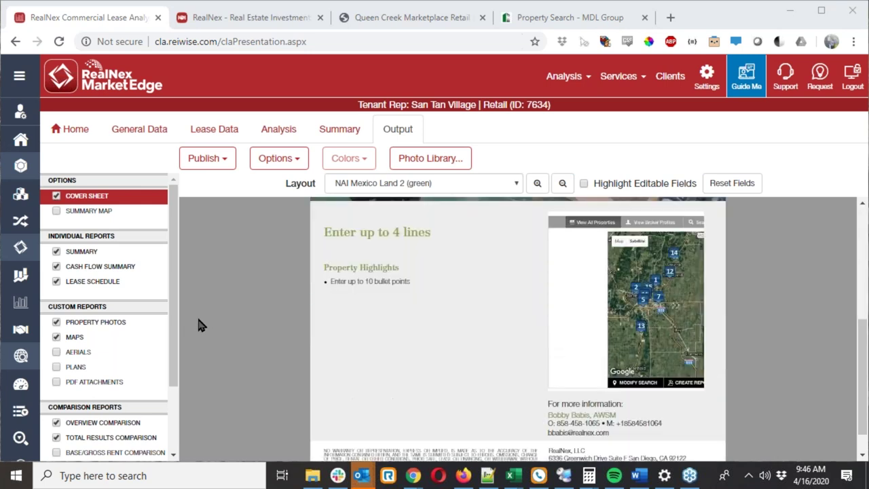
scroll(207, 315, "up", 3)
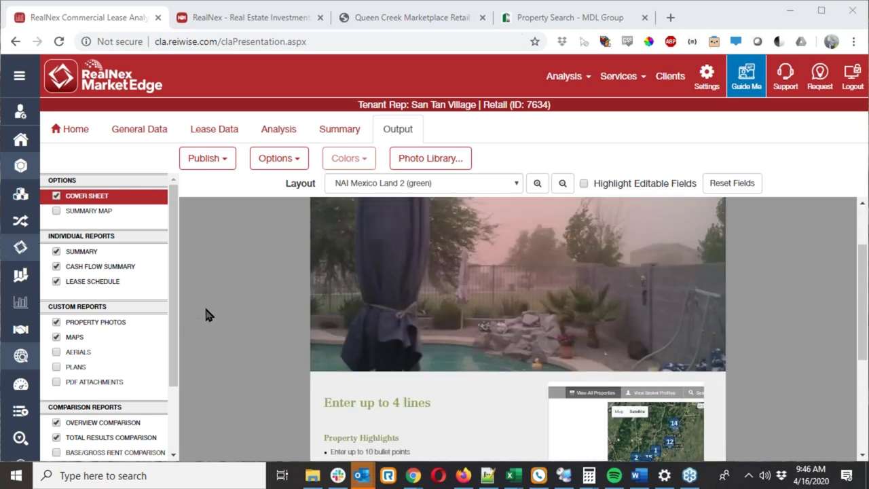
Review the San Tan Village lease data for Starbucks and Ulta, and the summary comparing both leases.
left_click(209, 130)
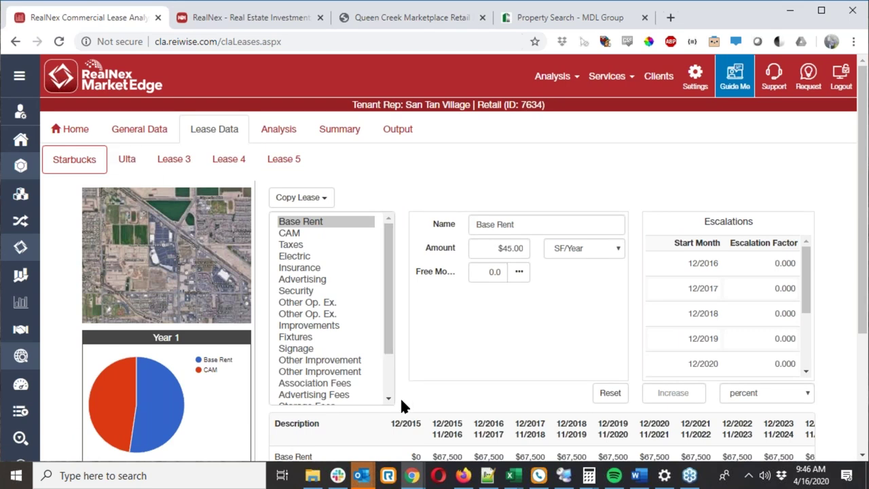
scroll(401, 381, "down", 3)
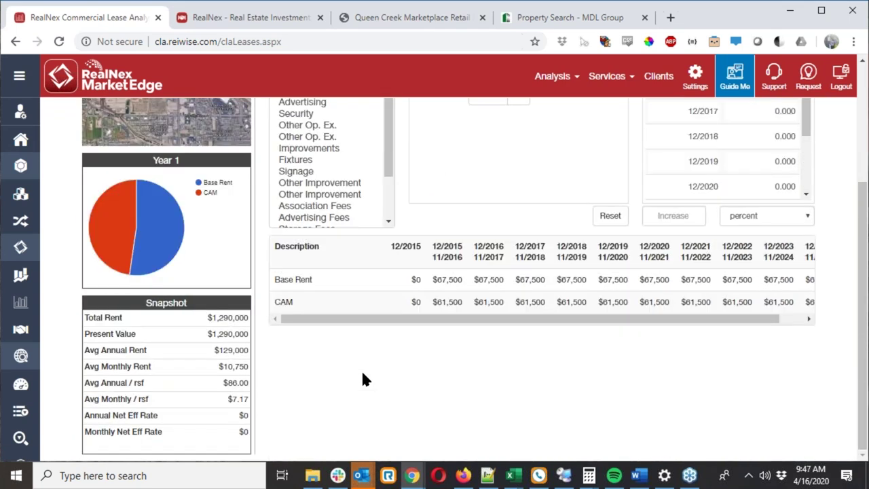
scroll(363, 380, "up", 3)
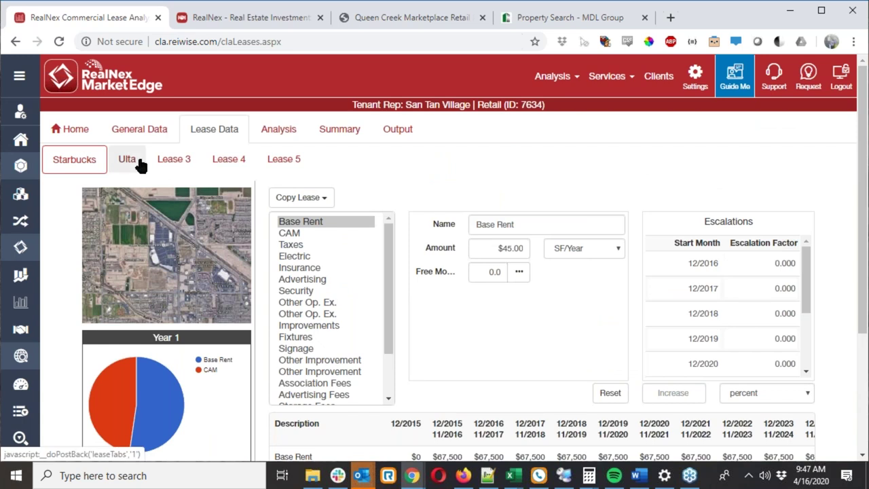
left_click(139, 163)
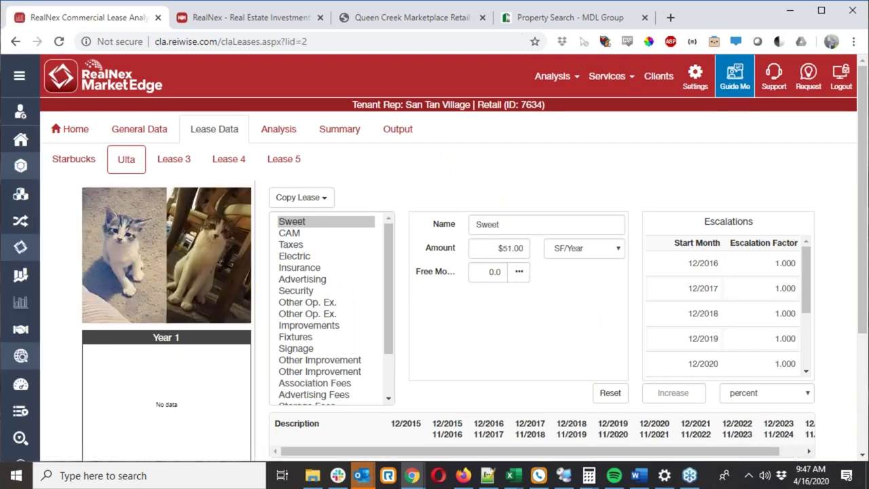
left_click(356, 136)
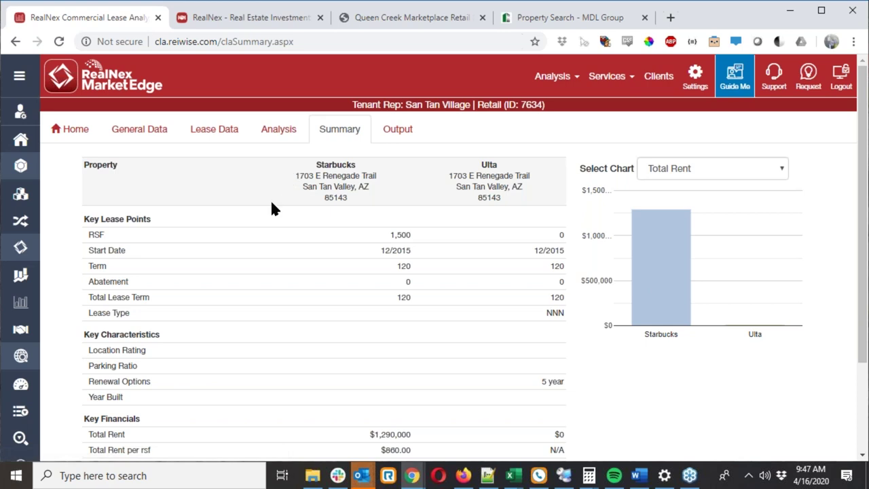
Open the Roxi's Cat Cafe II lease analysis and review the lease data and analysis of its first property.
left_click(65, 130)
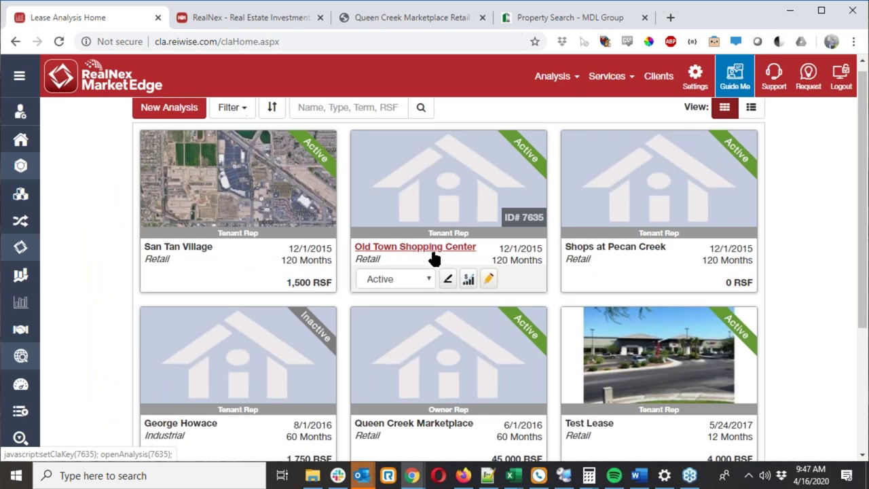
scroll(433, 257, "down", 3)
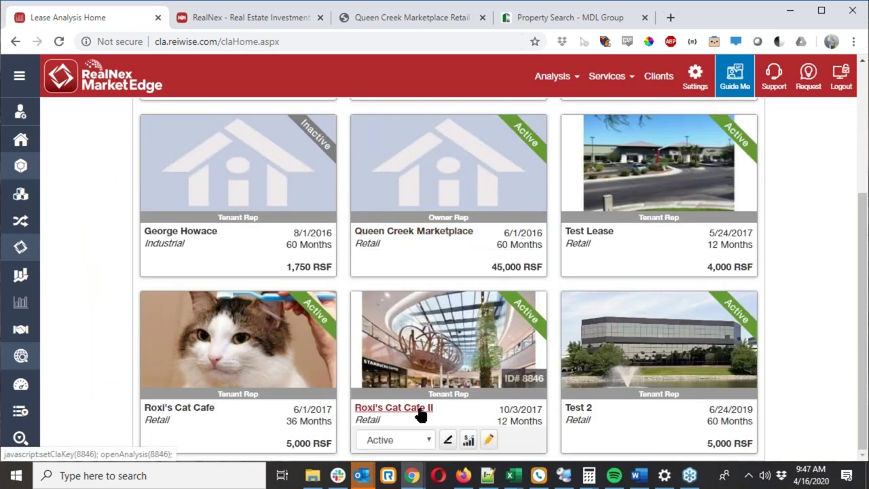
left_click(394, 408)
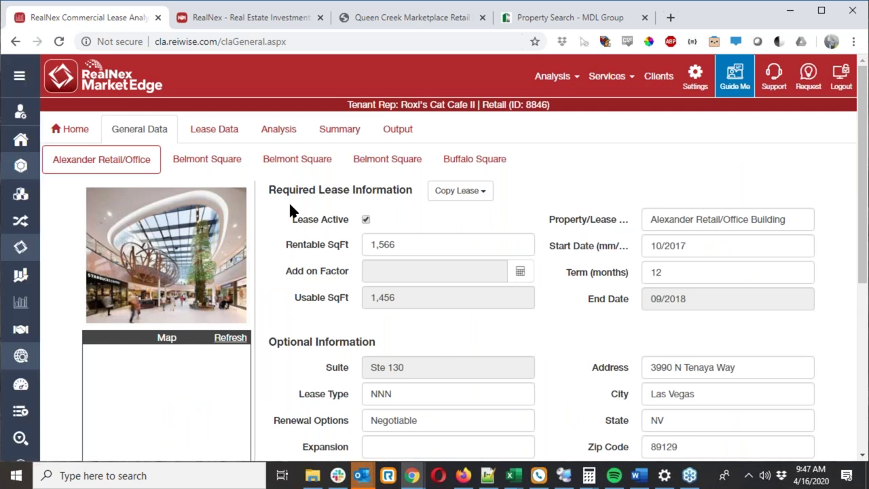
left_click(213, 136)
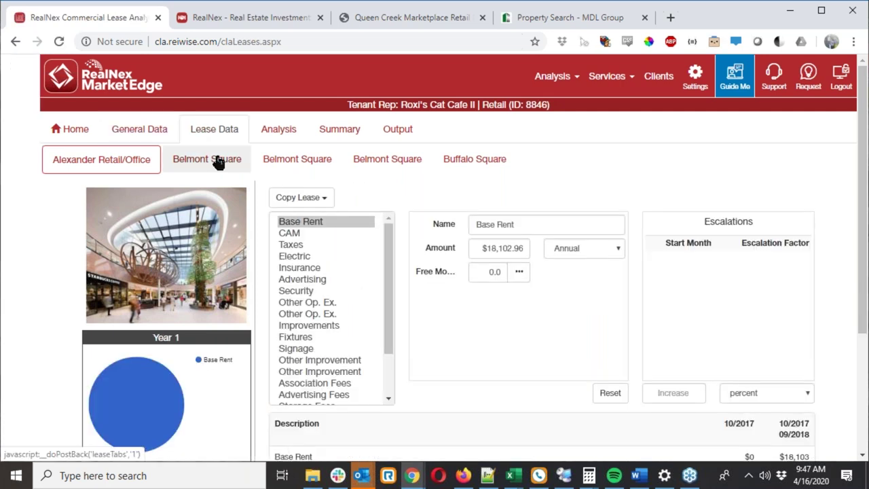
left_click(272, 130)
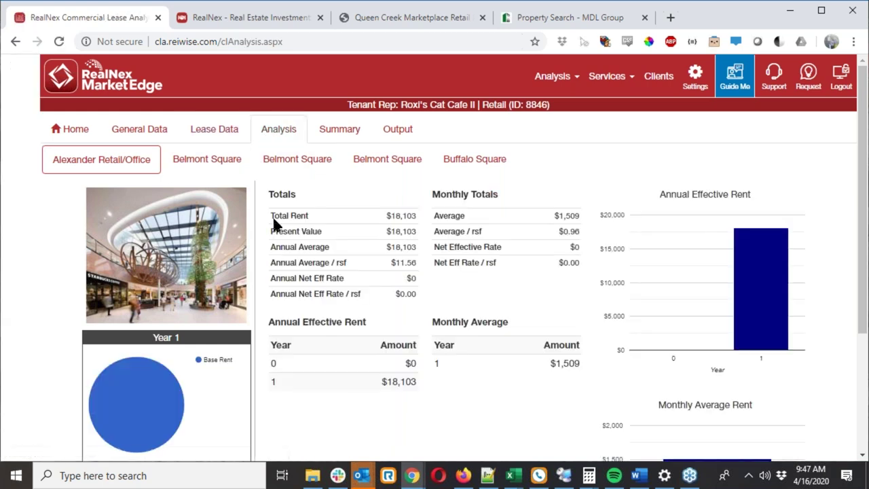
Examine the Roxi's Cat Cafe II summary, comparing lease points, characteristics and financials across the properties.
left_click(333, 133)
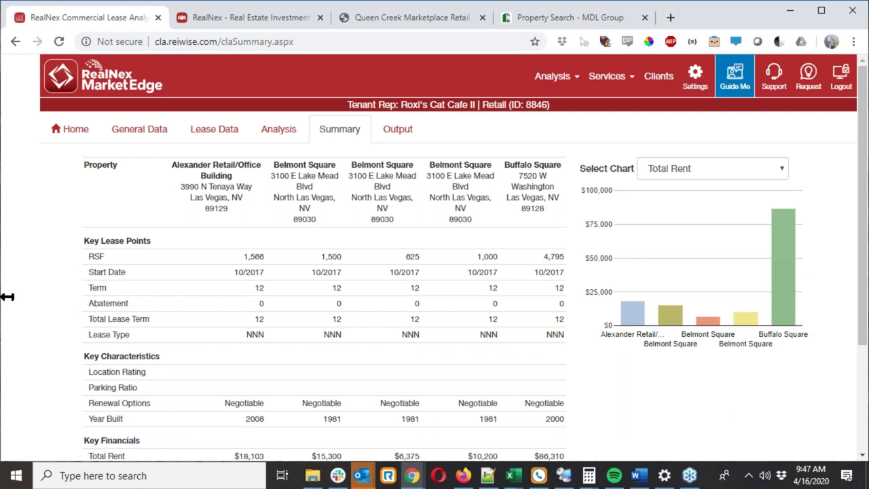
mouse_move(6, 296)
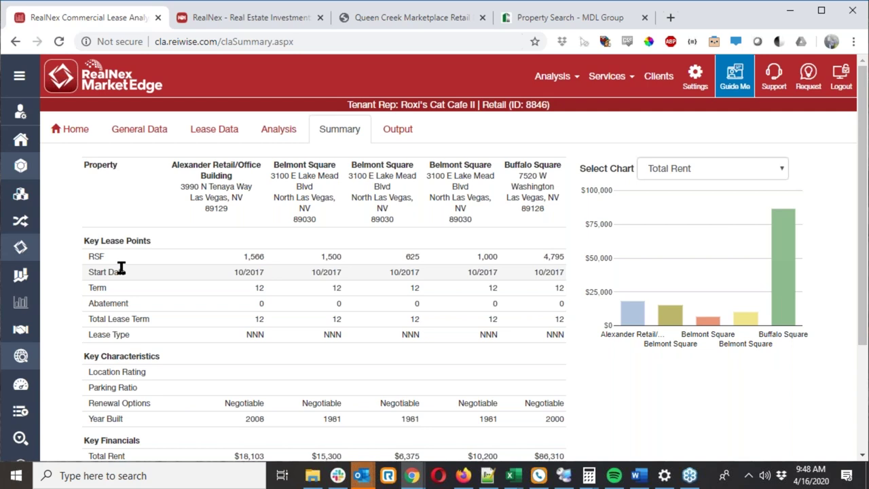
scroll(120, 268, "down", 2)
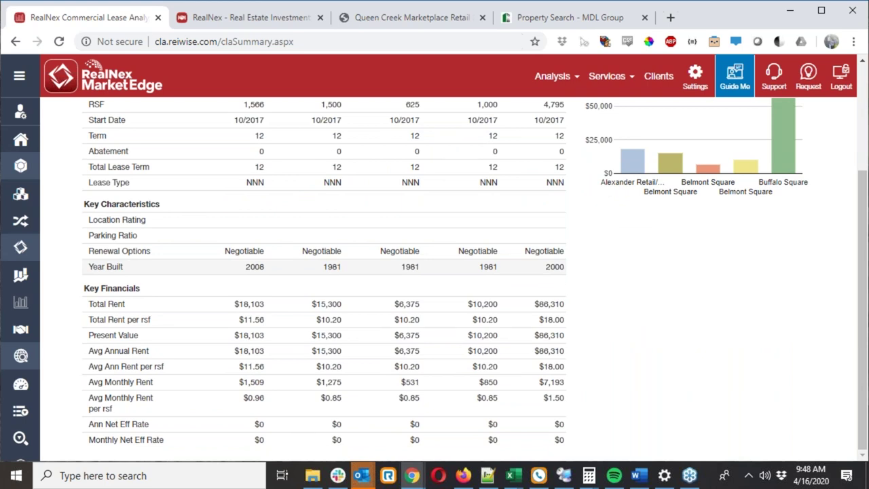
scroll(153, 261, "up", 2)
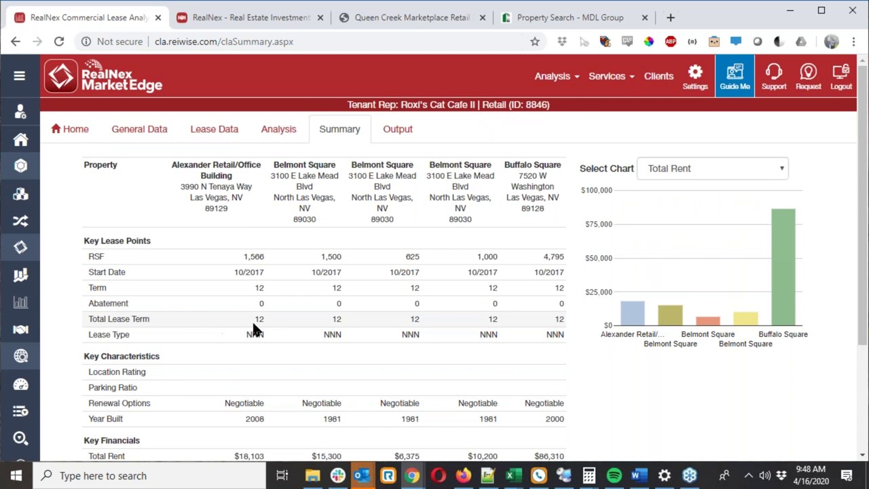
scroll(253, 329, "down", 2)
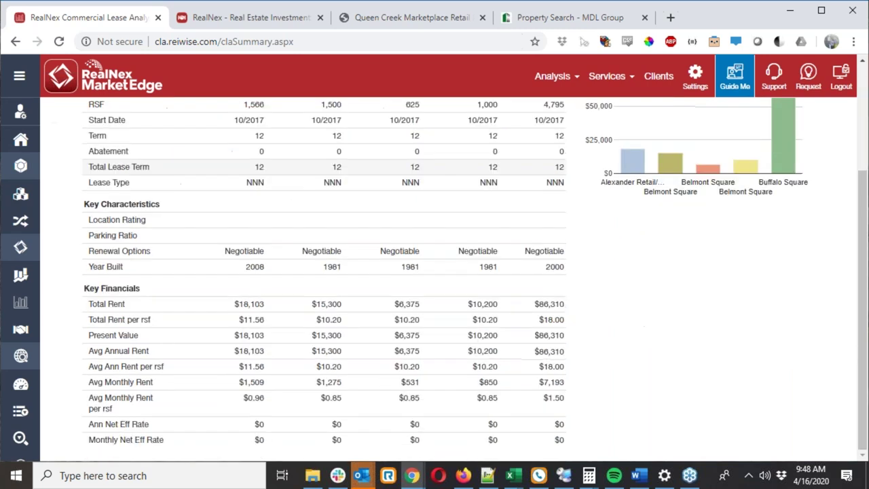
scroll(253, 329, "up", 2)
Open the Roxi's Cat Cafe II presentation output and include the Cash Flow Summary report.
left_click(405, 130)
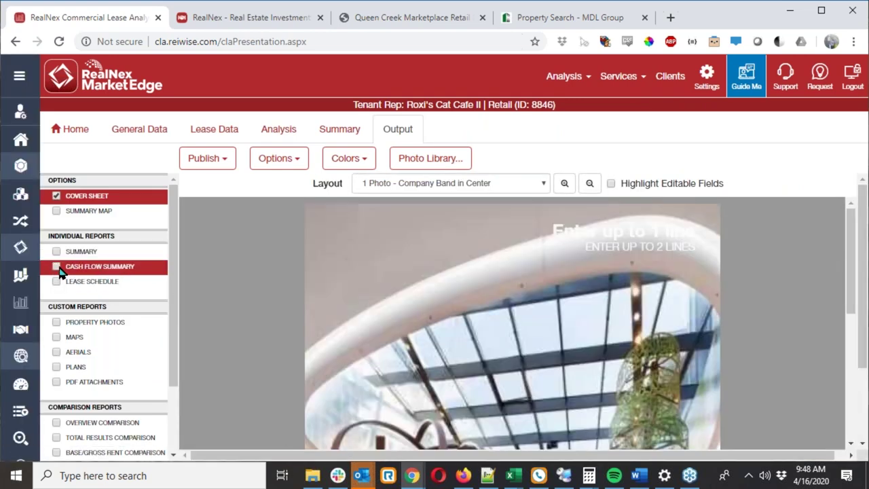
left_click(57, 268)
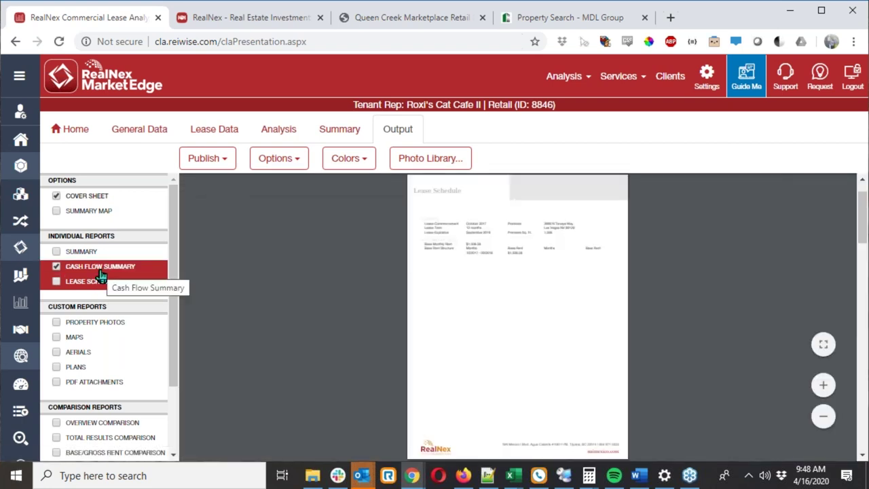
Open the property Admin Dashboard in a new browser tab and go to the Queen Creek Marketplace proposal output.
right_click(19, 280)
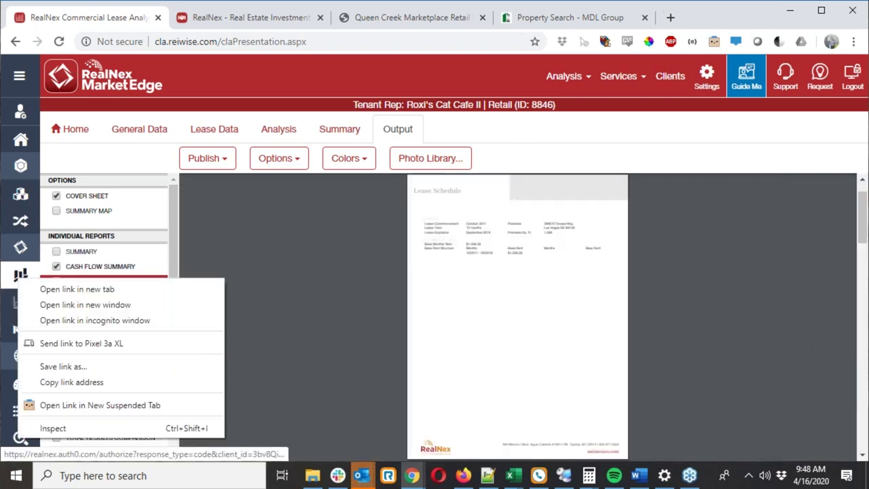
left_click(68, 290)
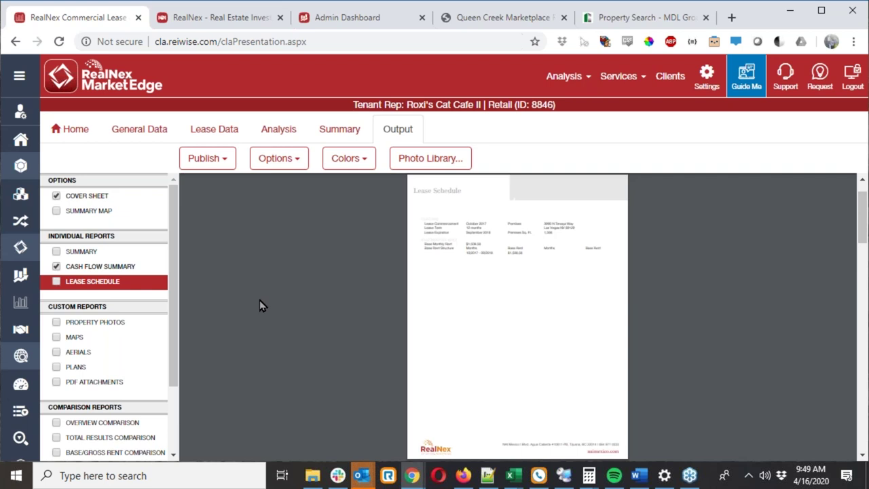
left_click(95, 338)
left_click(359, 24)
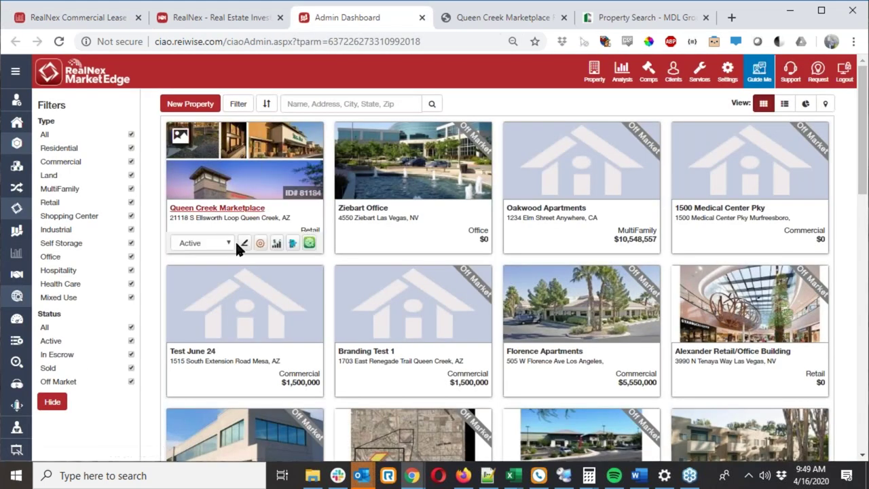
left_click(244, 244)
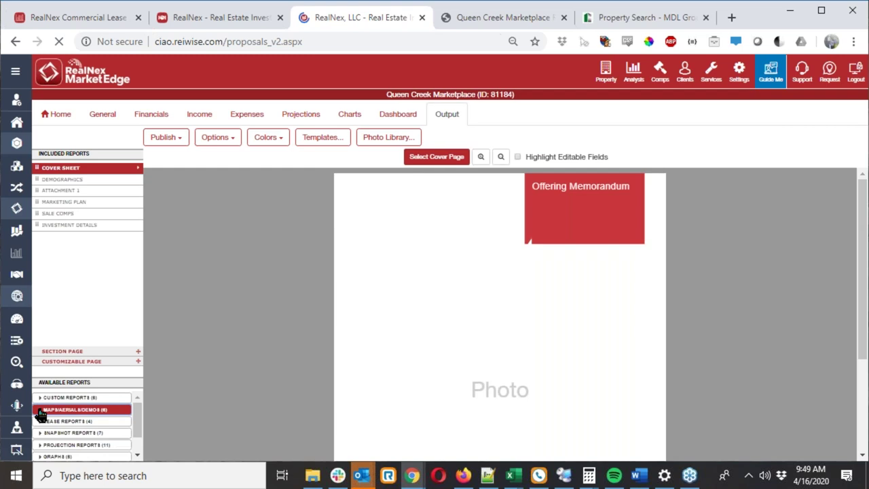
Add the Custom Maps/Aerials report after Investment Details in the included reports and display its page.
left_click(41, 411)
scroll(85, 407, "down", 2)
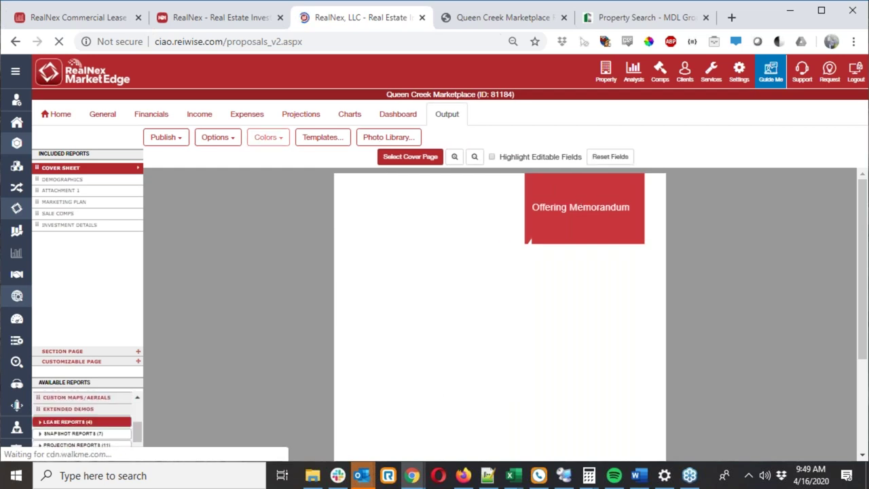
left_click_drag(86, 398, 86, 230)
left_click(87, 238)
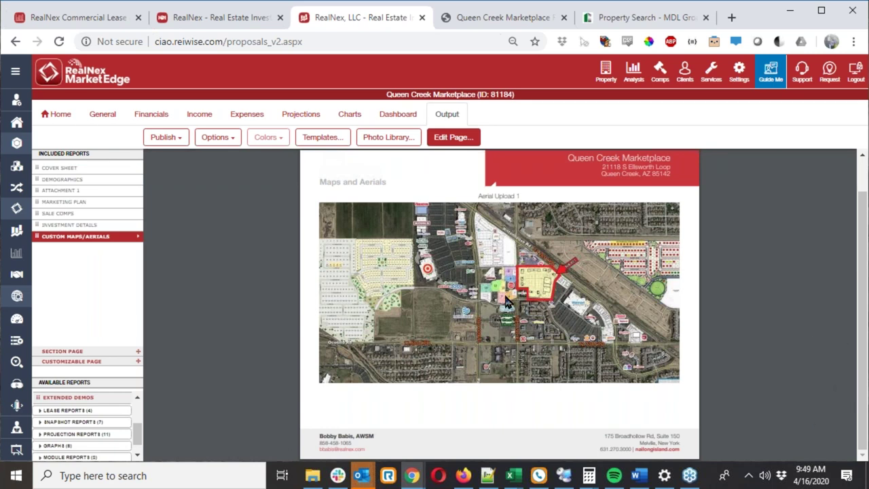
Open the Custom Maps/Aerials page editor, review its title, map, photo and caption settings, and close it without saving.
mouse_move(482, 160)
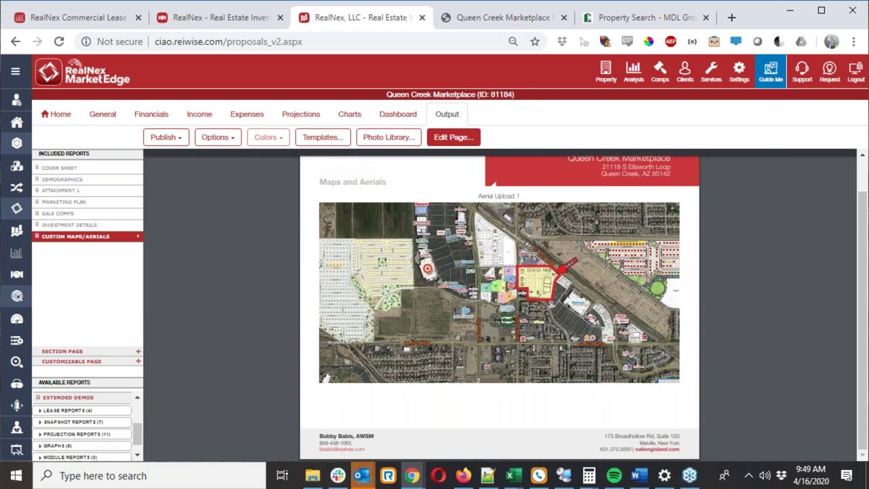
left_click(453, 137)
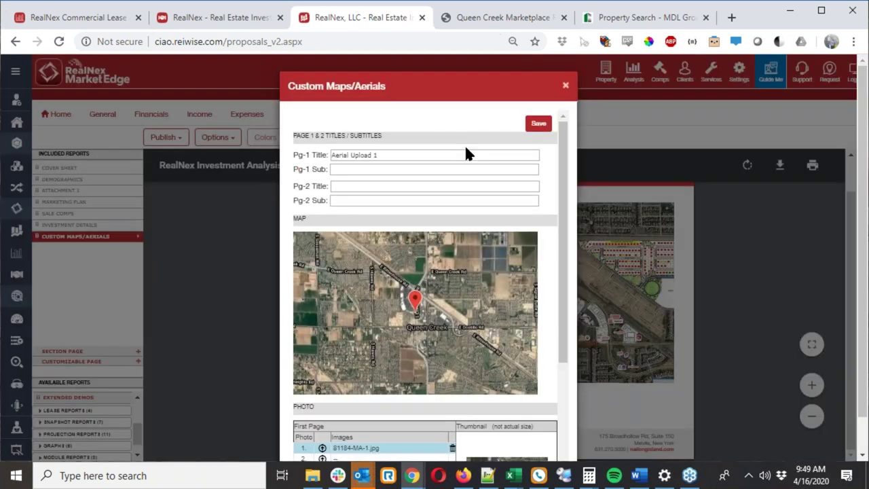
scroll(545, 291, "down", 1)
scroll(546, 290, "up", 1)
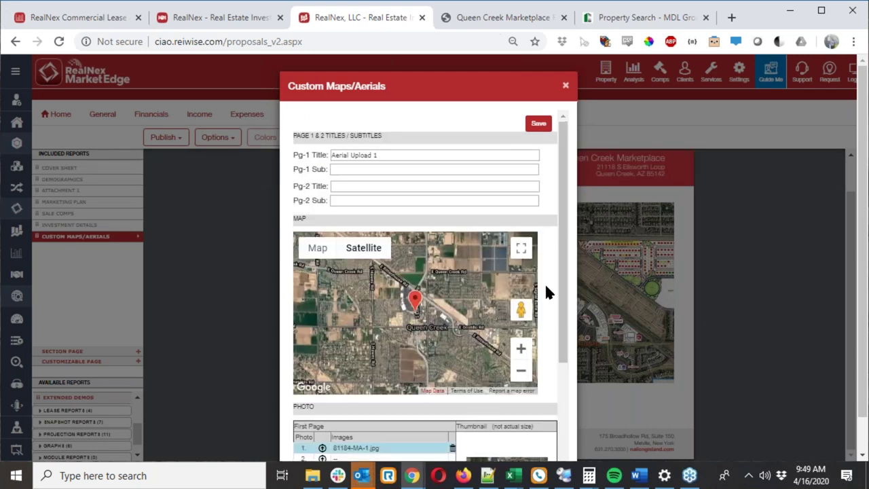
scroll(554, 258, "down", 2)
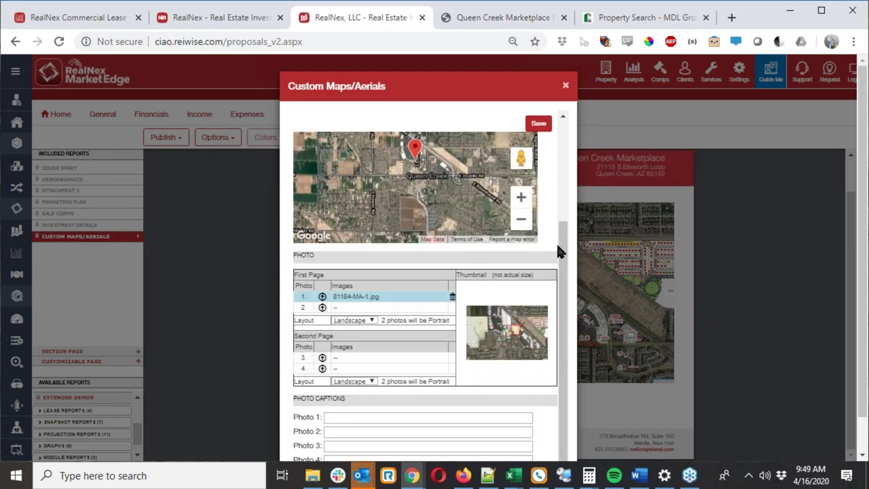
left_click(562, 87)
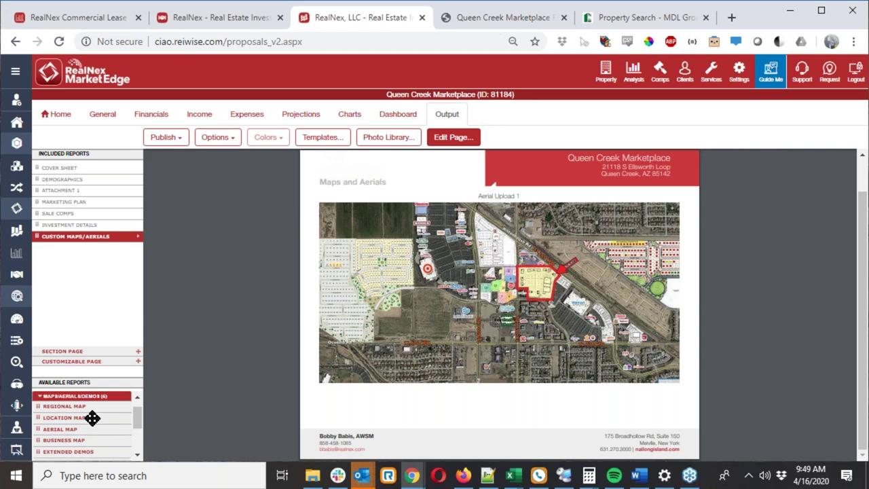
Add the Business Map report below Custom Maps/Aerials in the included reports and display it.
left_click_drag(83, 437, 82, 248)
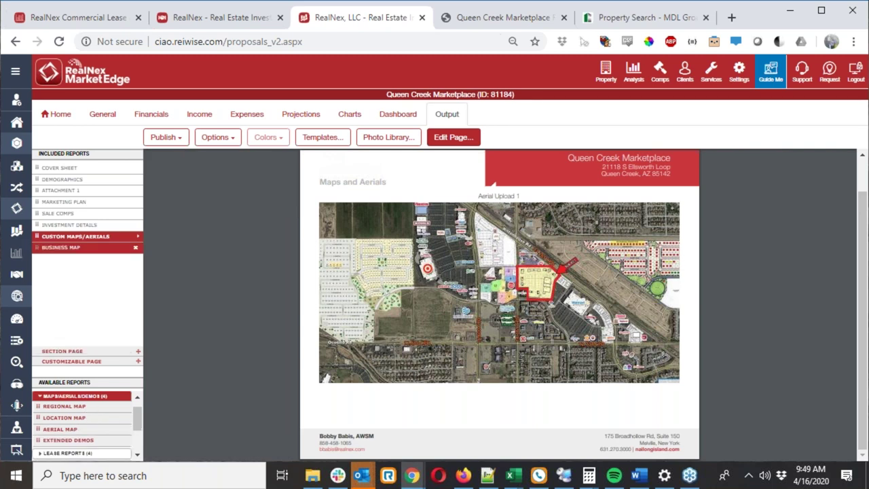
left_click(83, 248)
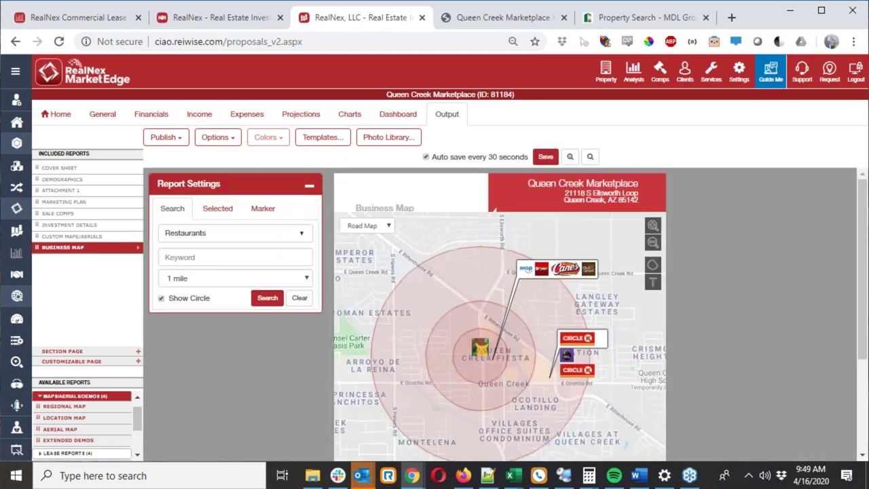
Switch the business map's property marker from the custom image to the default icon, cancelling the image upload.
scroll(480, 353, "down", 2)
left_click(480, 349)
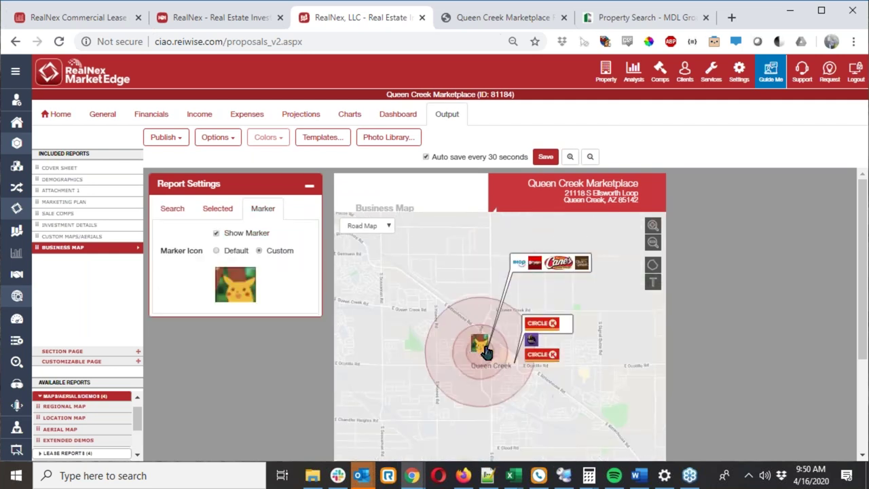
left_click(217, 251)
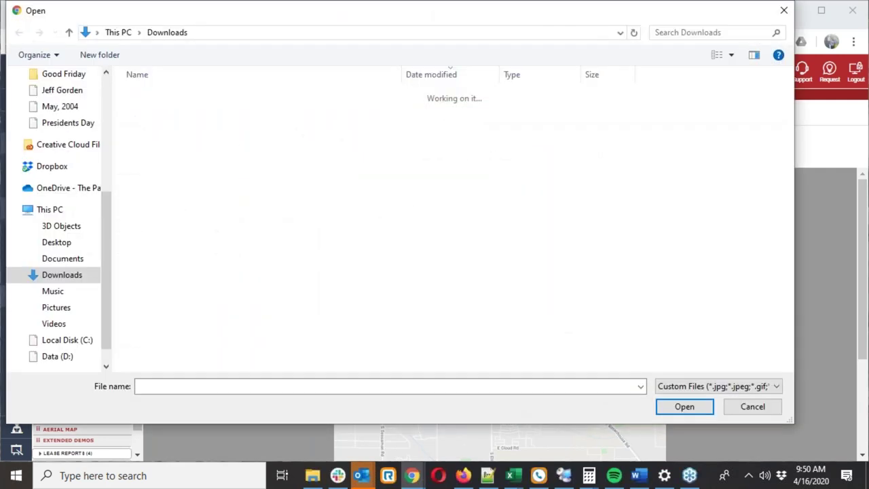
left_click(765, 401)
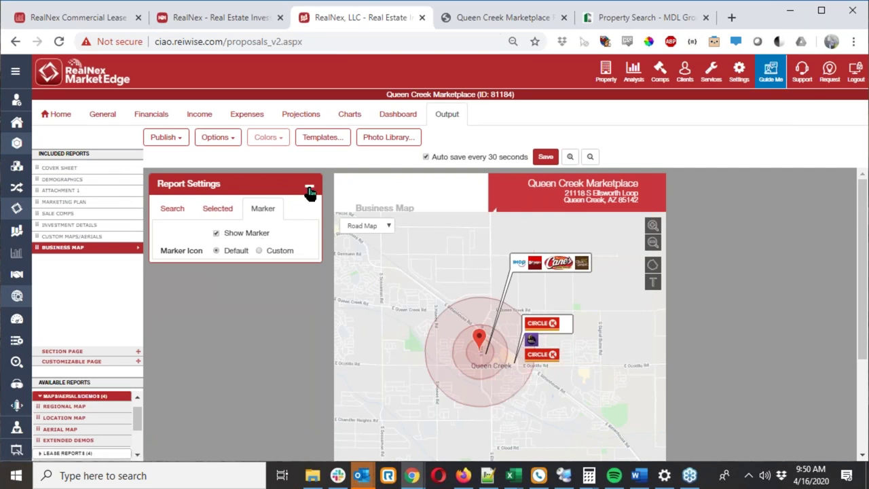
scroll(504, 326, "up", 2)
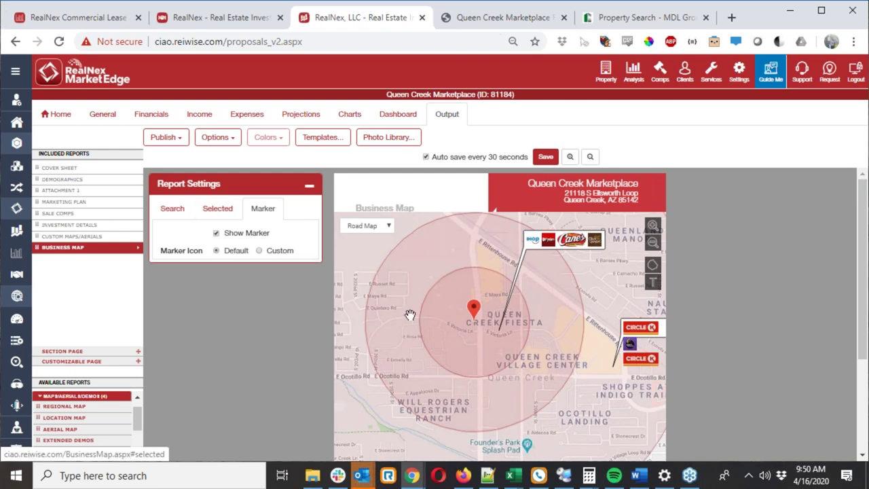
scroll(409, 311, "up", 2)
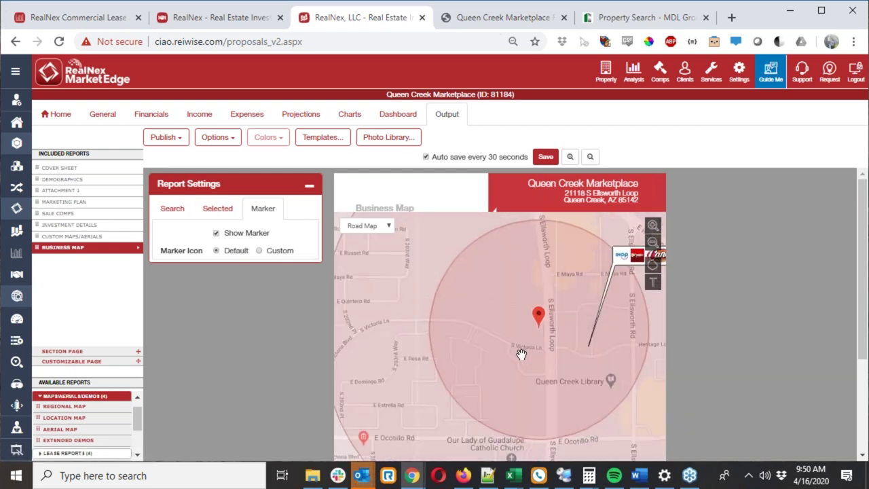
Examine the business map around the property marker, its radius circles and the business logo callouts at different zoom levels.
mouse_move(512, 367)
left_mouse_down()
mouse_move(491, 267)
mouse_move(451, 353)
left_mouse_up()
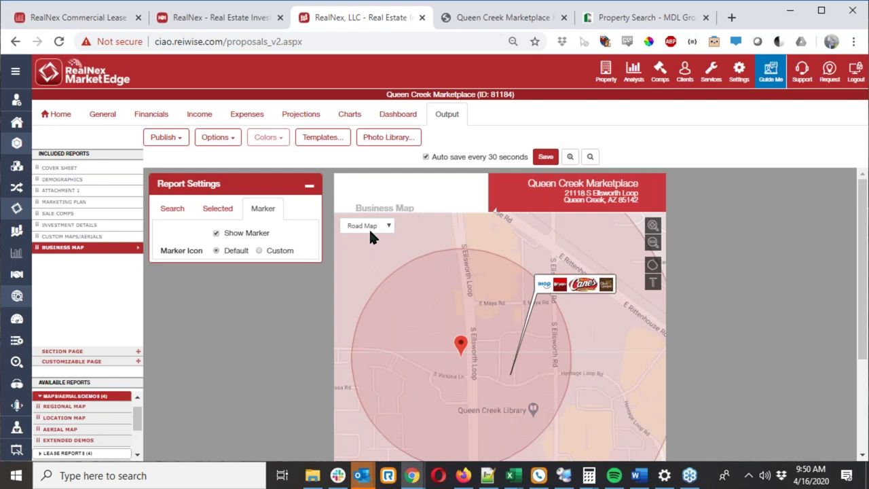
scroll(470, 358, "up", 1)
scroll(470, 358, "up", 1)
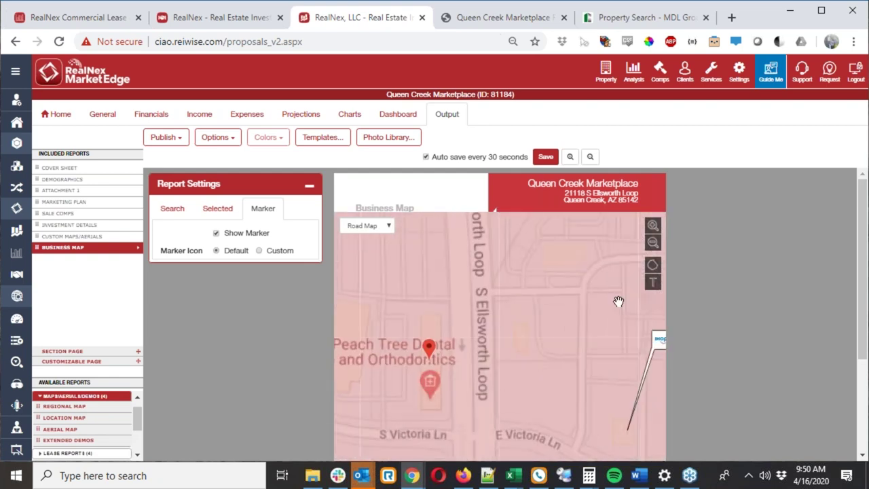
left_click(660, 272)
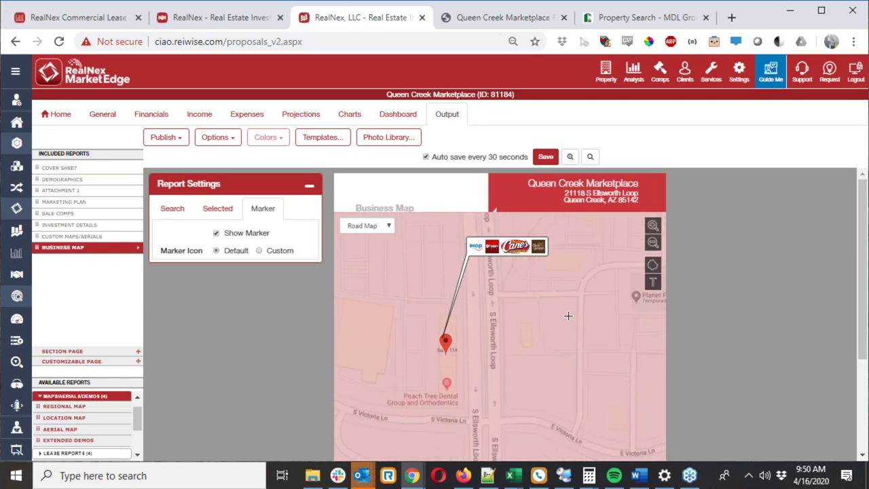
scroll(569, 316, "down", 3)
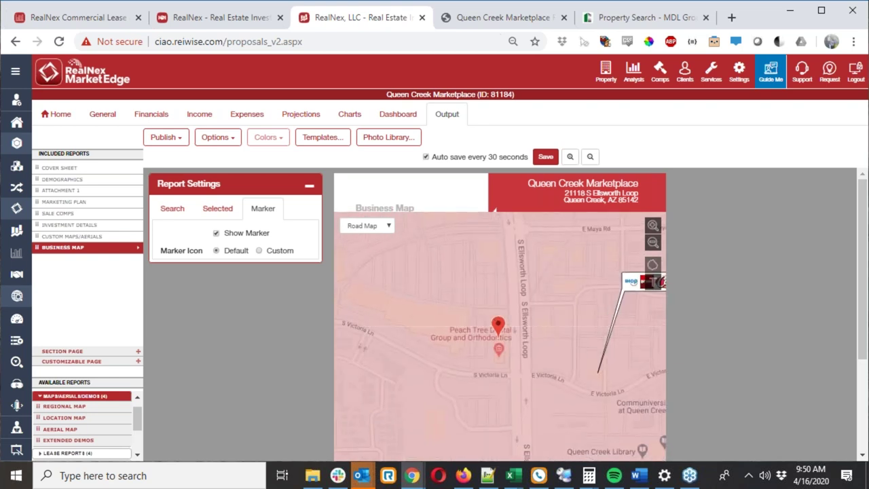
scroll(569, 306, "up", 3)
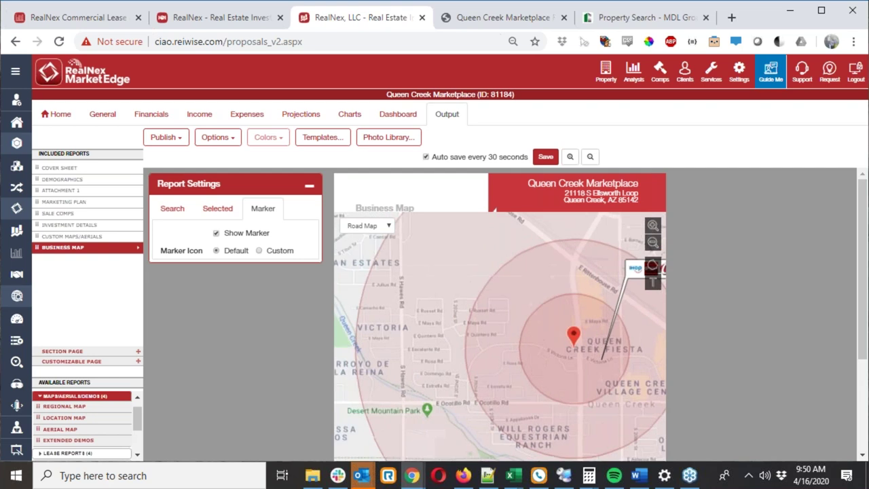
left_click_drag(350, 259, 373, 280)
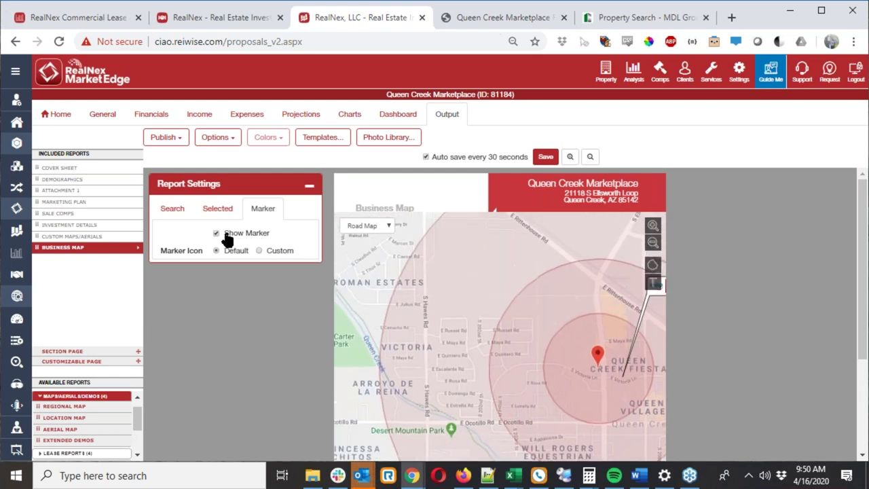
Search the business map for Real Estate Agencies within 1 mile of the property.
left_click(309, 185)
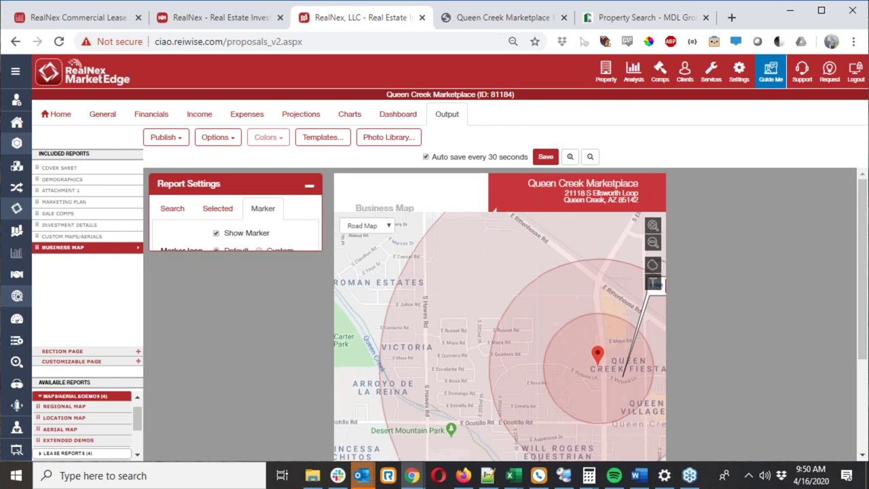
left_click(307, 185)
left_click(170, 210)
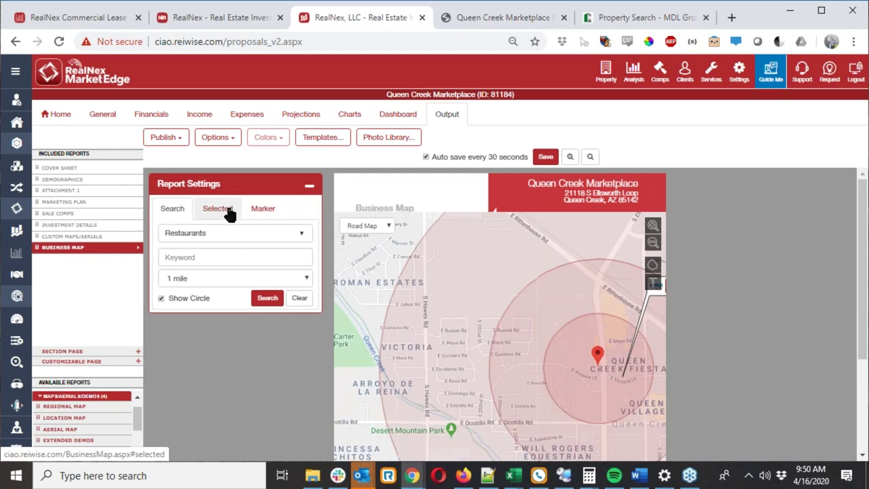
left_click(218, 233)
scroll(227, 256, "down", 5)
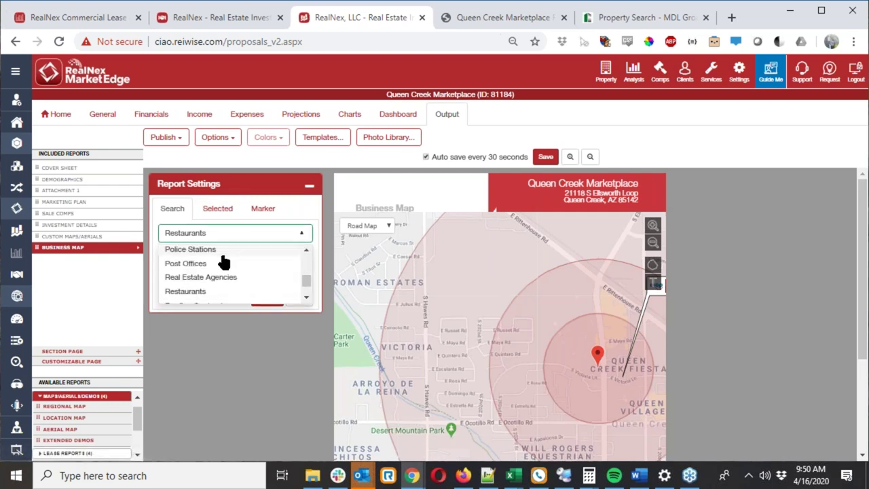
left_click(224, 277)
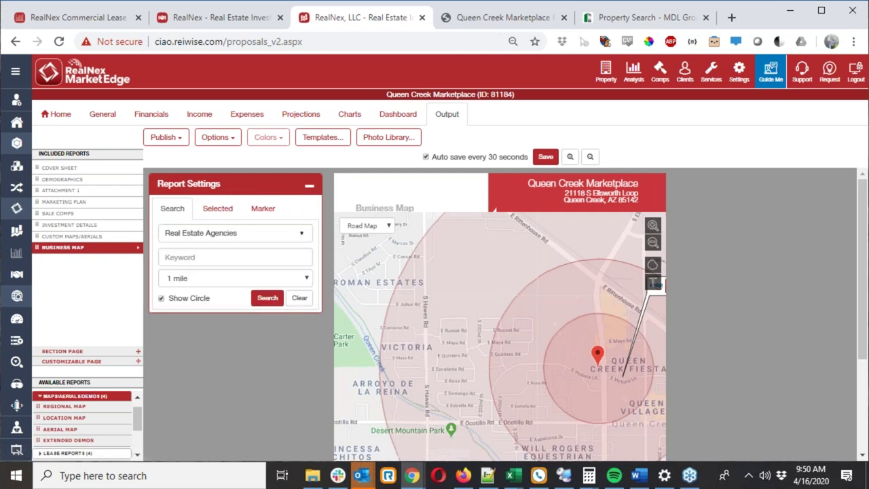
left_click(265, 302)
Add Apartment Hunters, My Home Group Queen Creek and The Morris Team from the agency results to the business map.
left_click(180, 340)
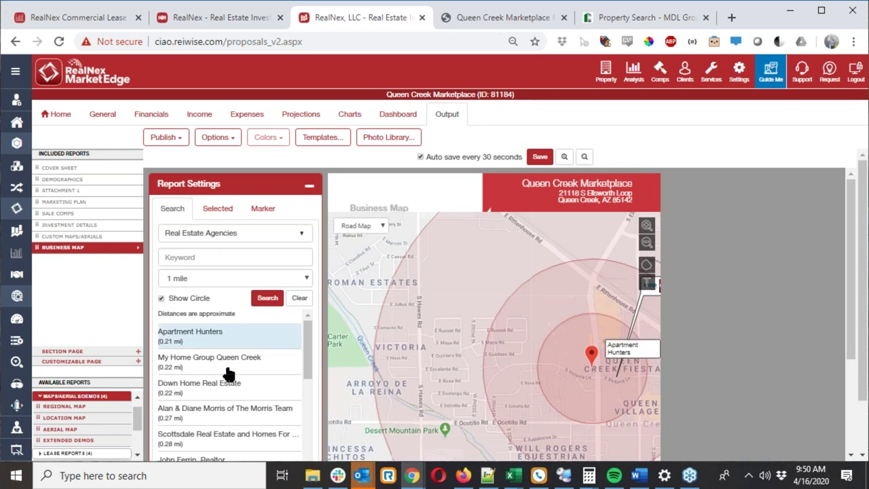
left_click(227, 373)
left_click(231, 411)
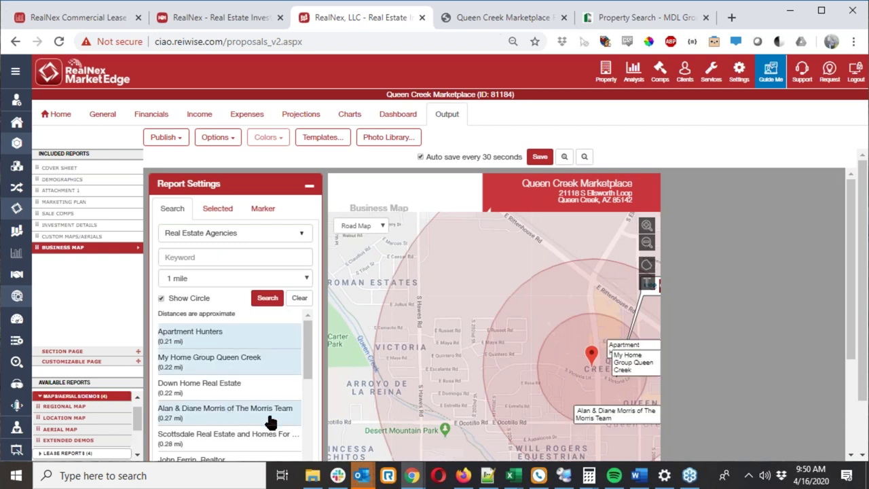
scroll(267, 298, "down", 1)
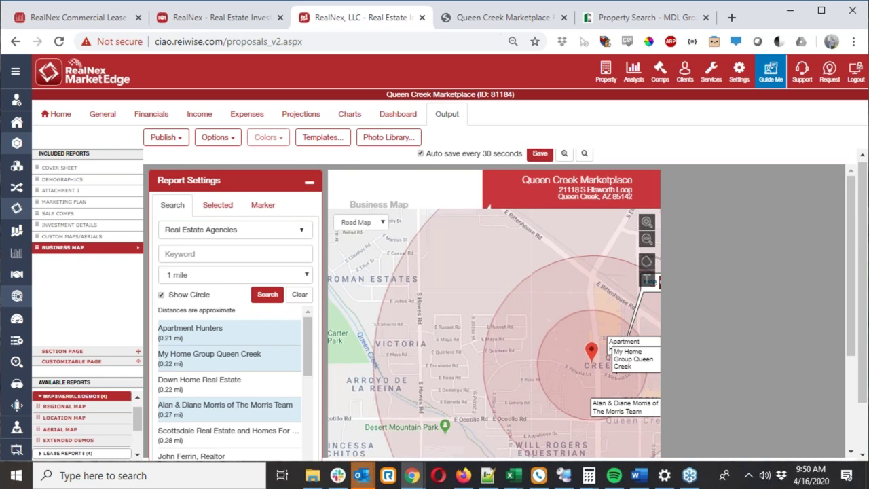
left_click(268, 297)
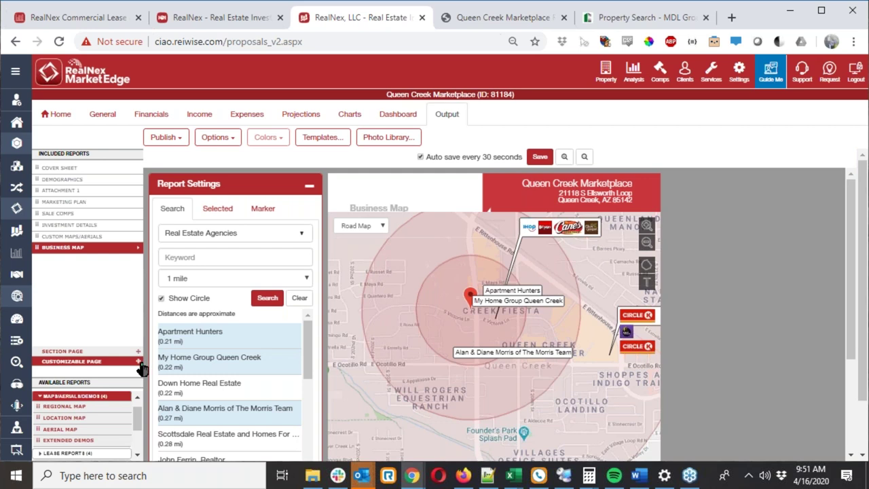
Add a customizable page below Business Map in the included reports and apply the Two Rows - 1 + 2 layout.
left_click(139, 362)
left_click_drag(139, 361, 109, 256)
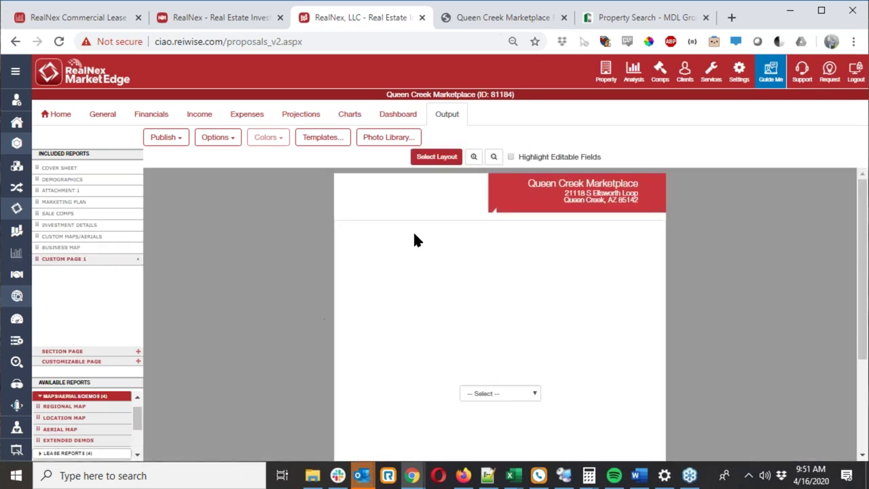
left_click(447, 161)
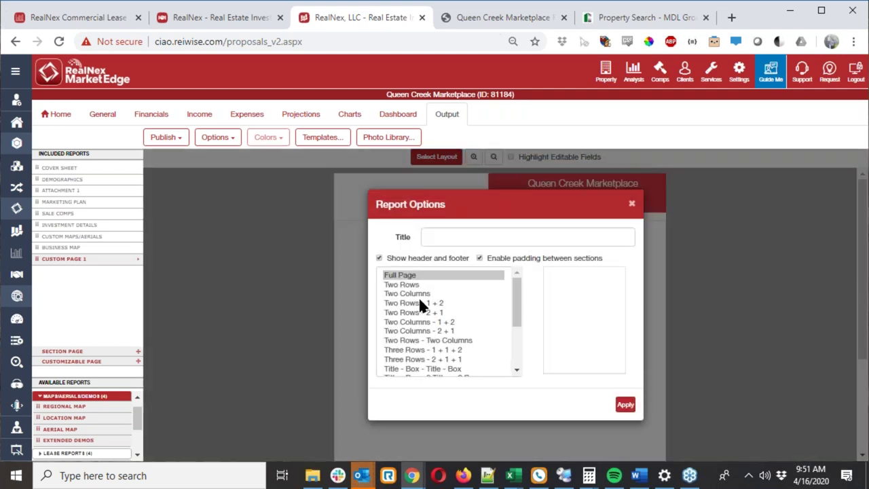
left_click(413, 303)
left_click(625, 406)
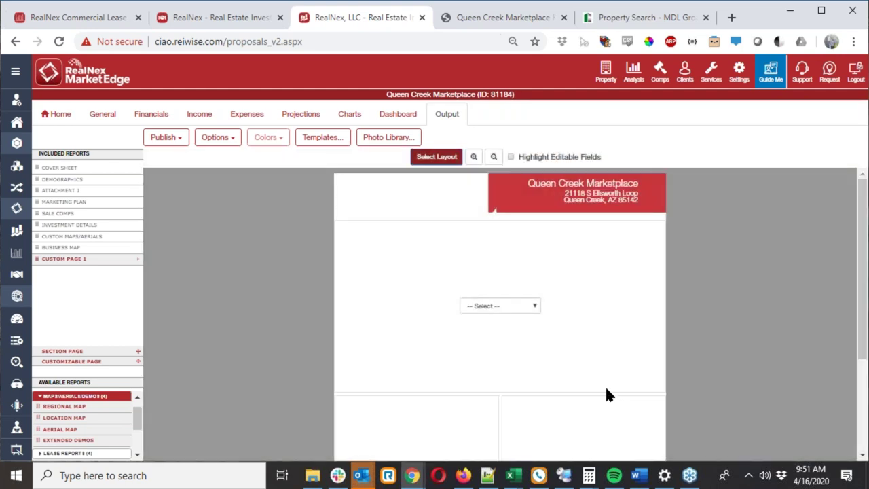
Fill the custom page's upper section with a Map and its lower-left section with Text.
left_click(527, 305)
left_click(506, 329)
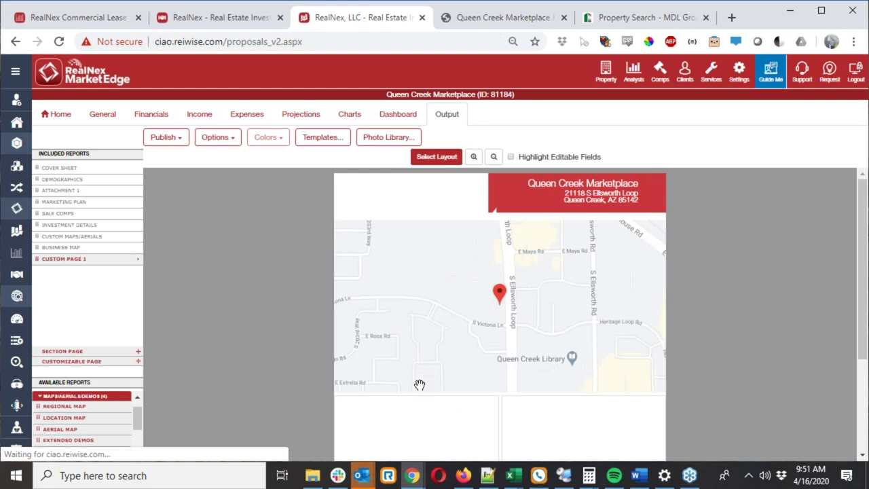
scroll(433, 427, "down", 1)
scroll(433, 428, "down", 2)
left_click(442, 335)
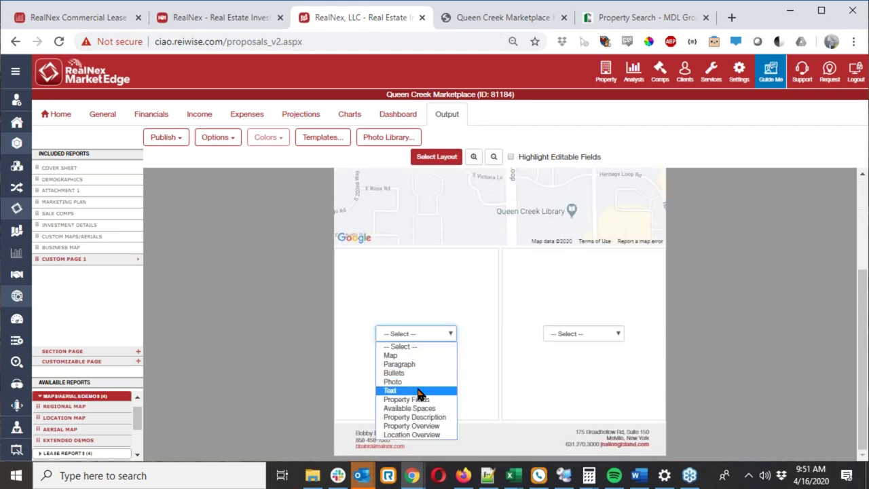
left_click(421, 390)
Fill the custom page's lower-right section with the skyscraper photo from the photo library and review the page.
left_click(592, 334)
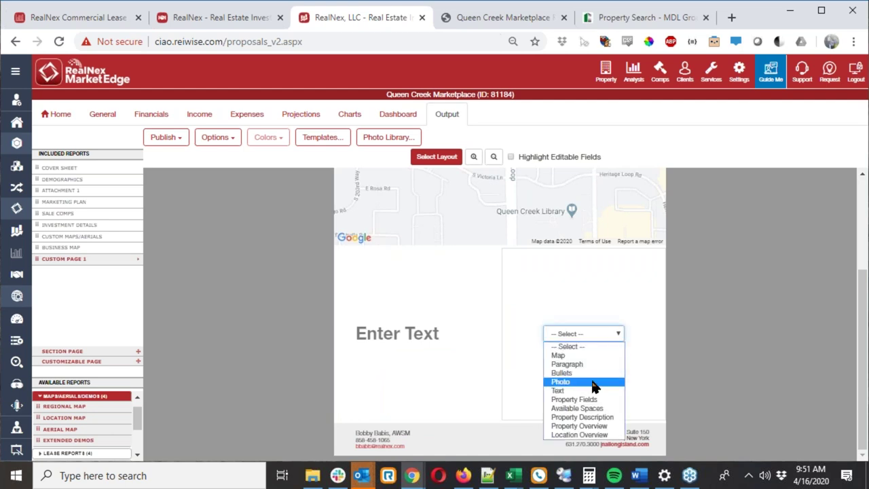
left_click(585, 379)
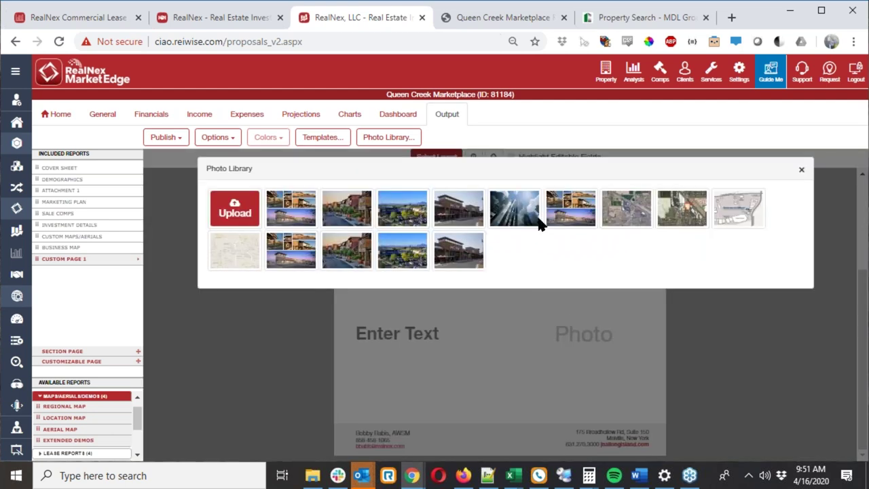
left_click(538, 219)
scroll(767, 311, "up", 2)
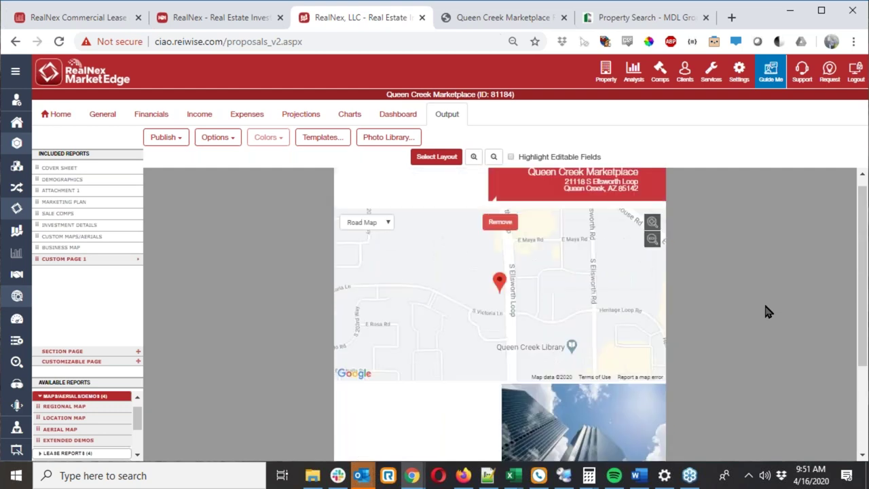
scroll(747, 306, "down", 2)
scroll(430, 272, "up", 1)
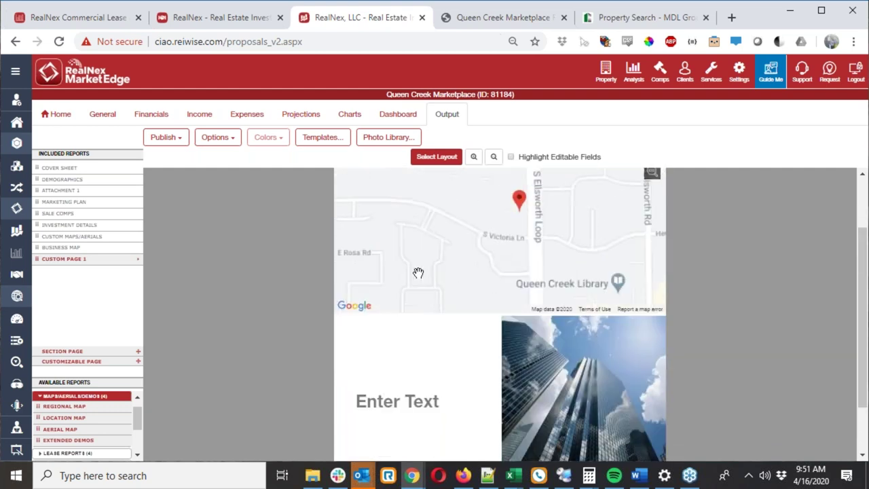
scroll(249, 262, "up", 1)
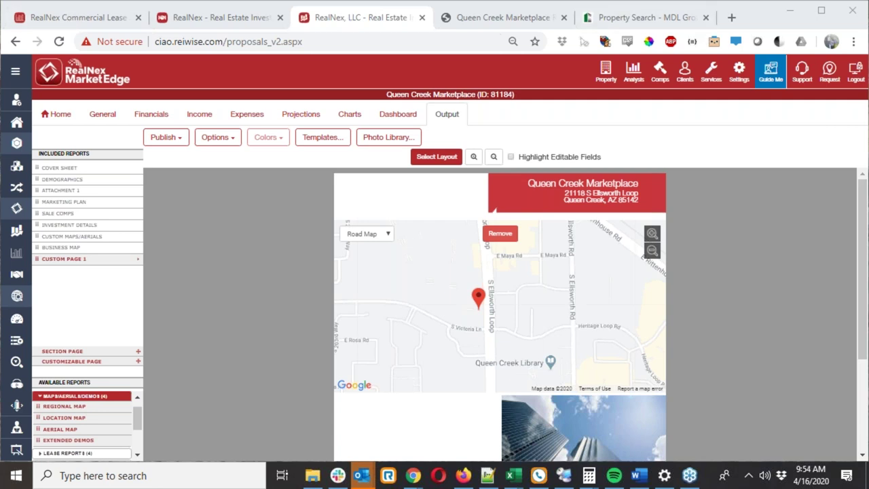
Expand the main navigation to review the available RealNex modules and collapse it again.
left_click(19, 83)
mouse_move(34, 101)
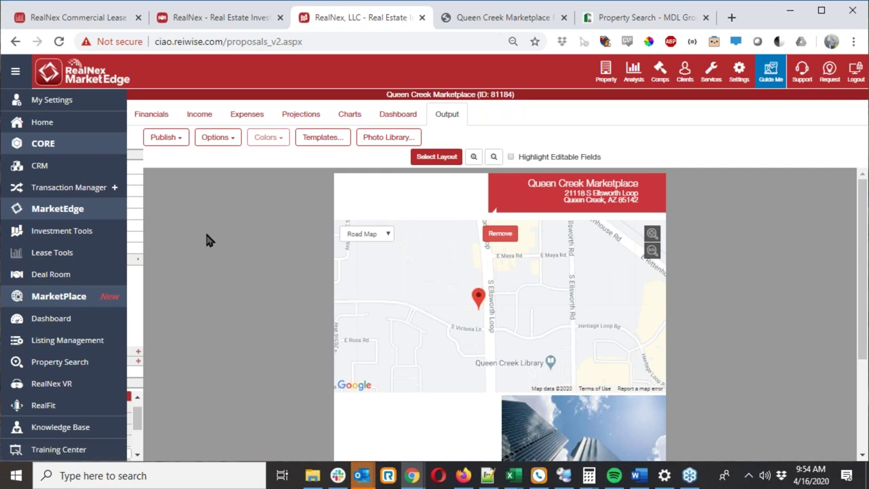
left_click(15, 70)
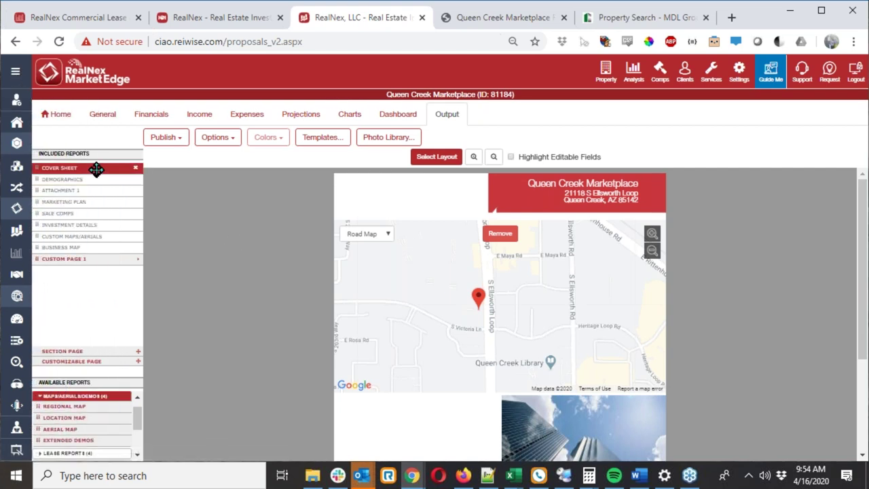
Display the proposal's Cover Sheet and open the General information of Queen Creek Marketplace.
left_click(97, 169)
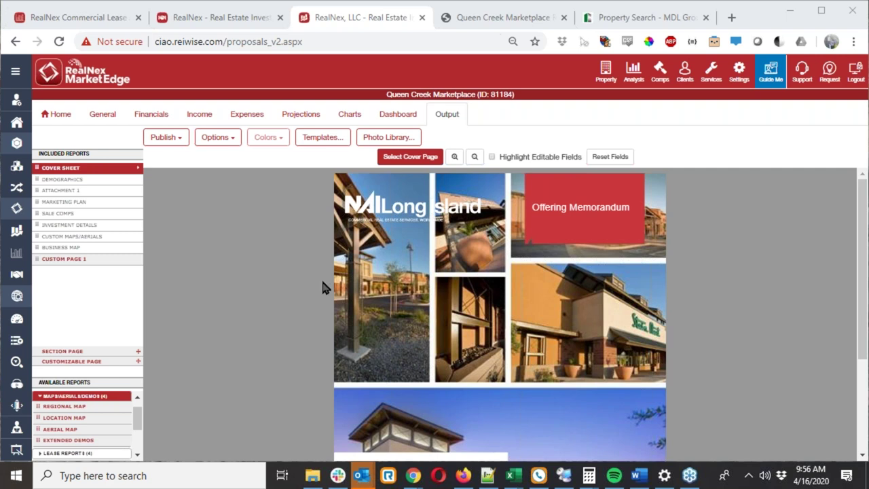
left_click(117, 120)
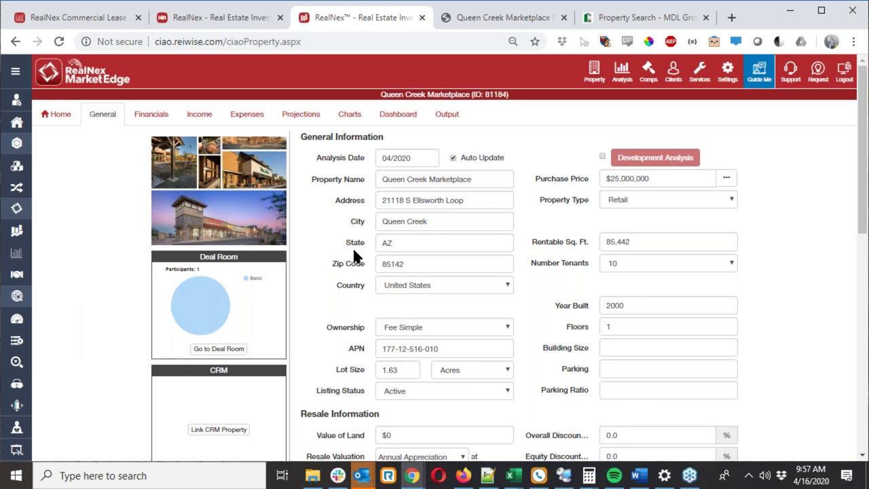
Open the RealNex CRM in a new browser tab and browse its Properties list.
right_click(17, 167)
key("Escape")
left_click(398, 18)
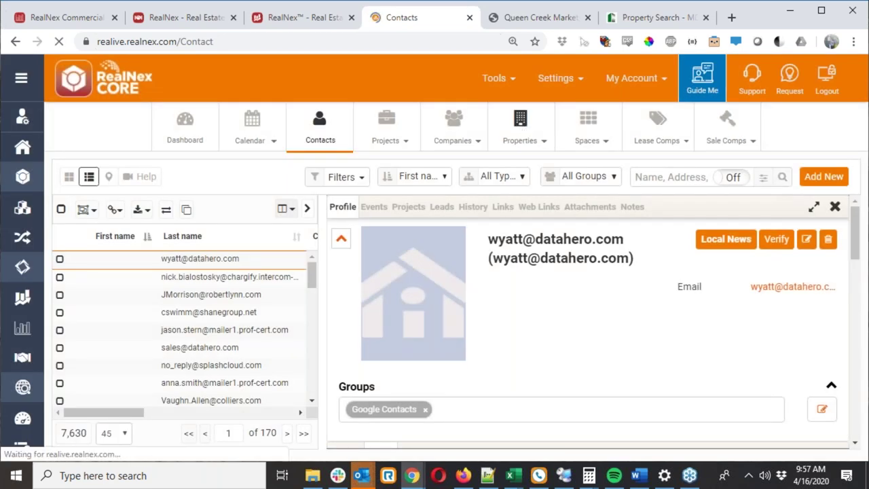
left_click(520, 129)
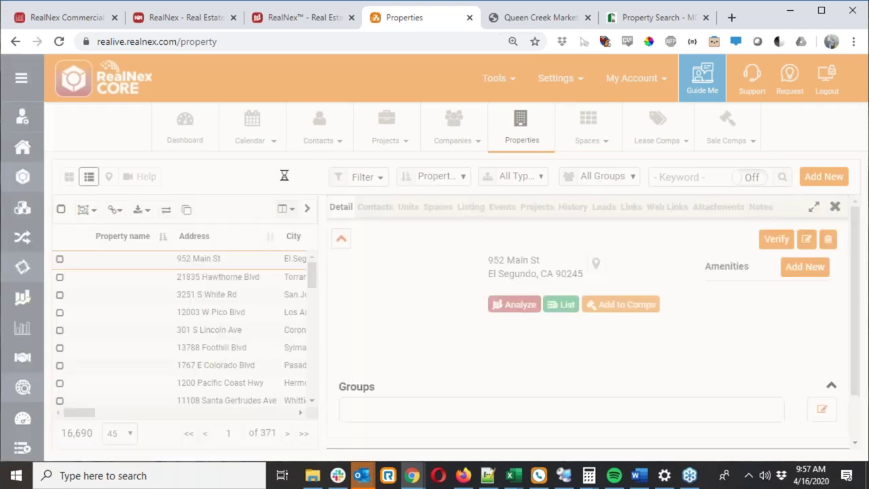
key("ctrl+minus")
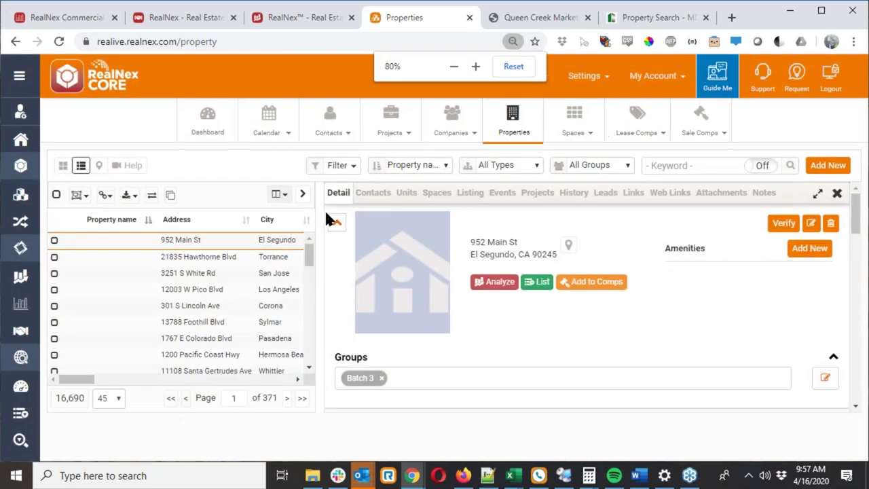
key("ctrl+minus")
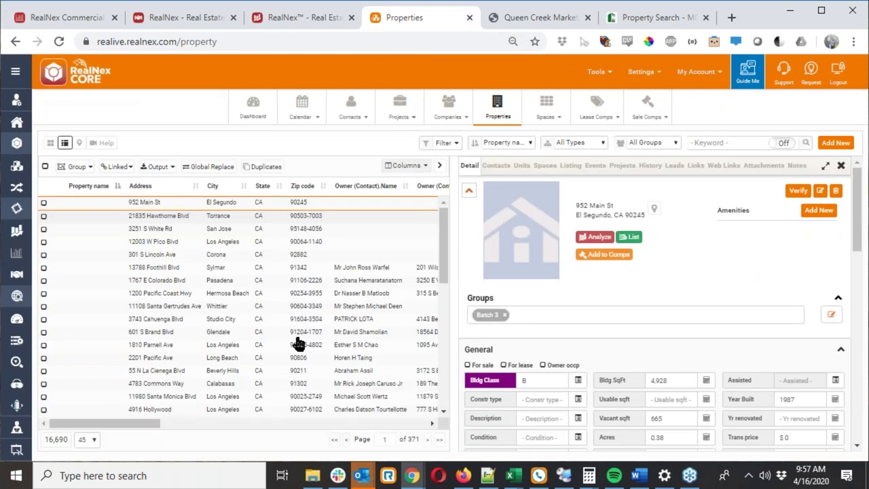
scroll(298, 343, "down", 5)
Display the CRM's Spaces list, open the first space, Suite 102, and open its linked property record.
left_click(546, 104)
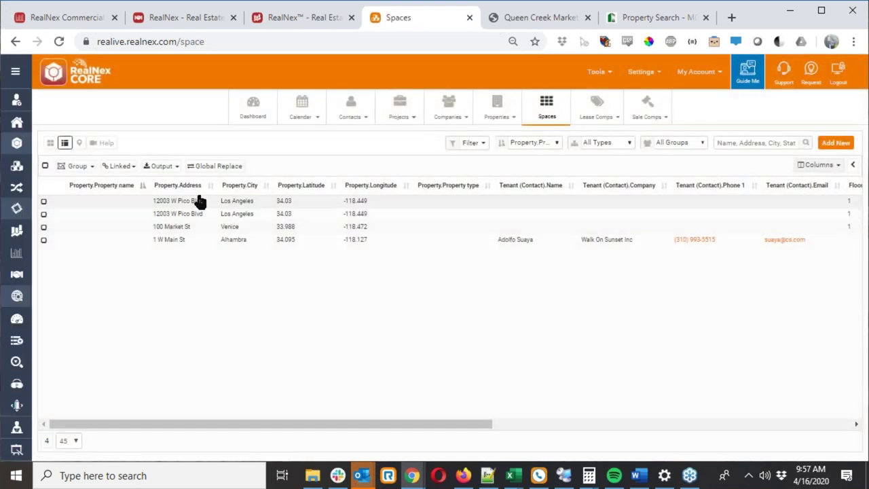
left_click(197, 203)
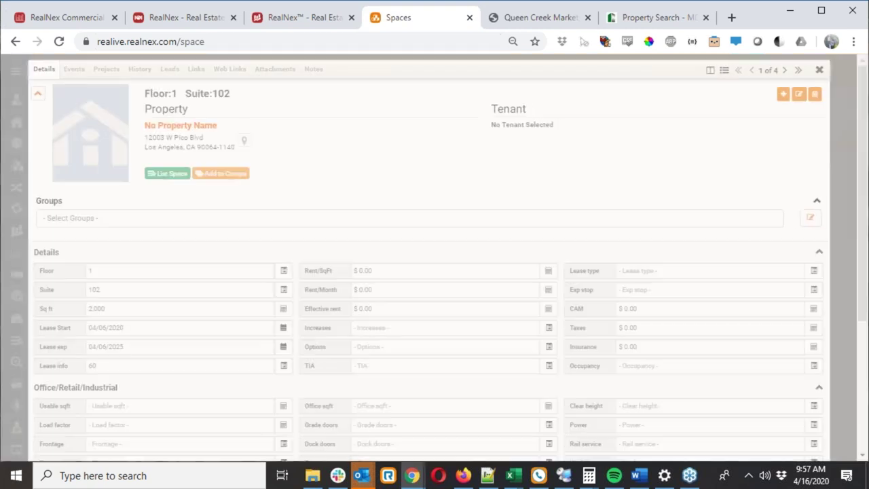
left_click(181, 126)
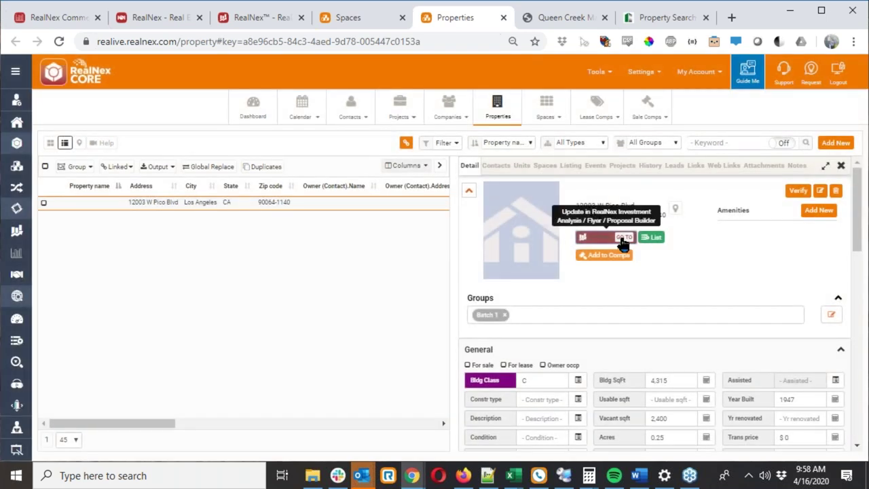
Open the CRM property record in RealNex MarketEdge and review its general information, property details and overview fields.
left_click(624, 239)
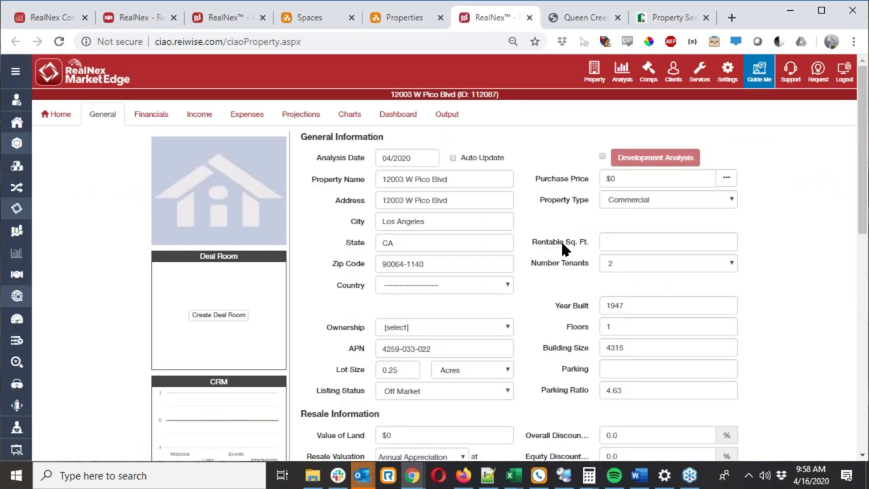
scroll(562, 250, "down", 7)
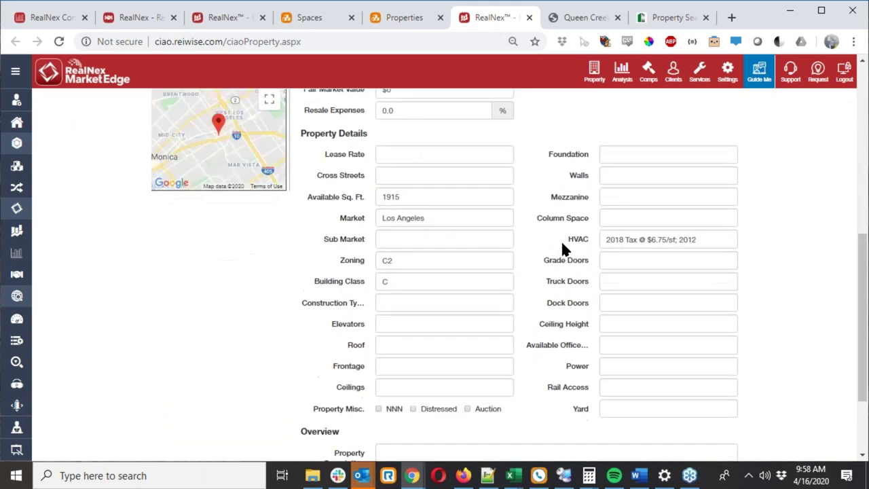
scroll(563, 246, "down", 2)
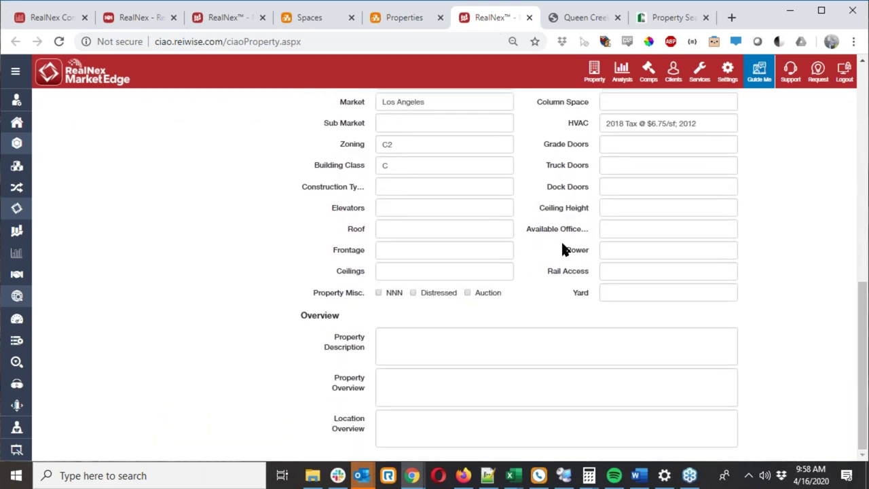
scroll(527, 273, "up", 1)
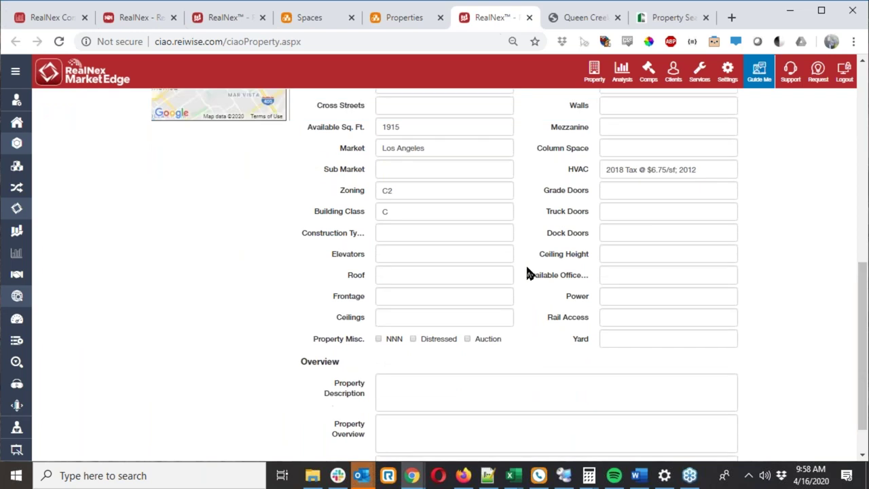
scroll(527, 273, "up", 8)
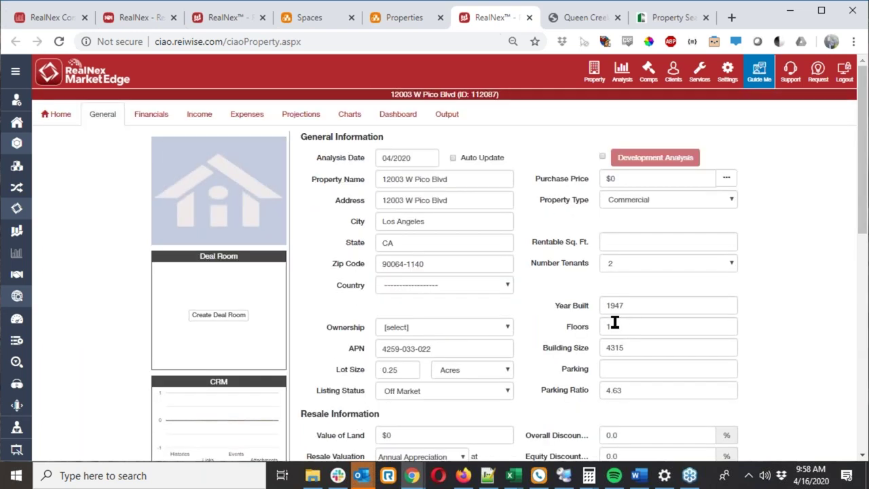
In the property's rental income, mark suite 101 as available and enter John's Pizza as the tenant of suite 102.
left_click(207, 120)
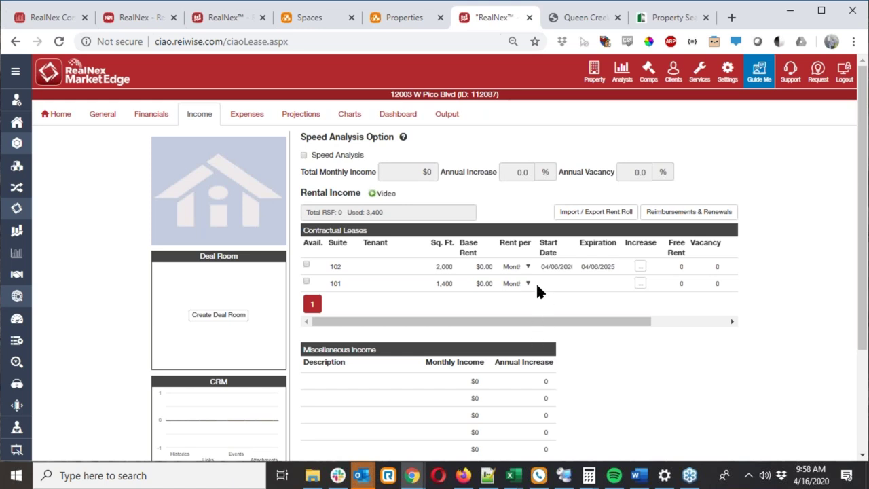
left_click(307, 281)
left_click(385, 266)
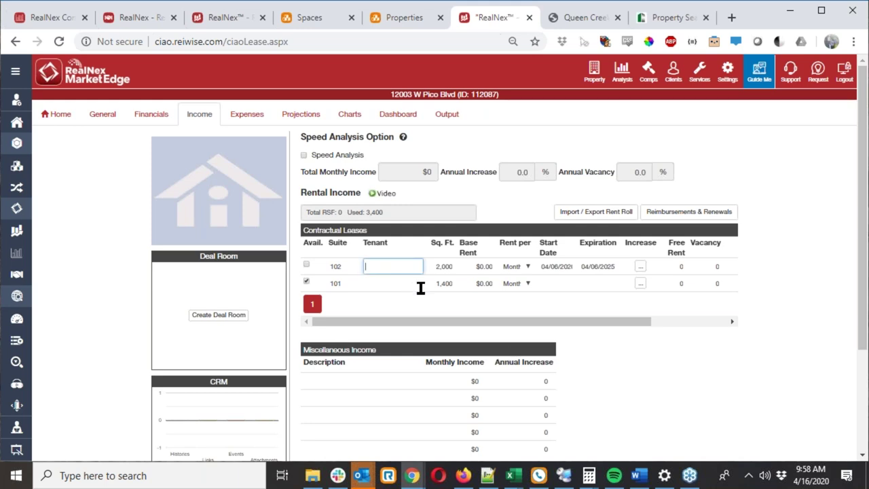
type("John's Pizza")
left_click(424, 308)
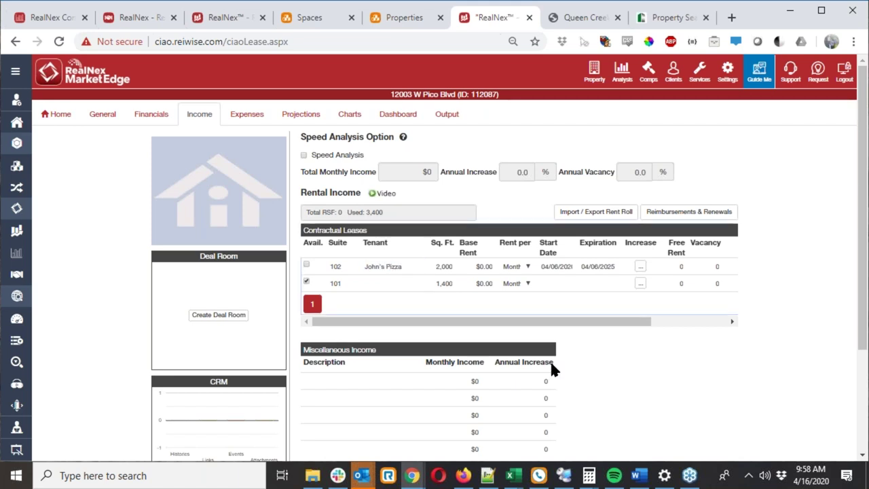